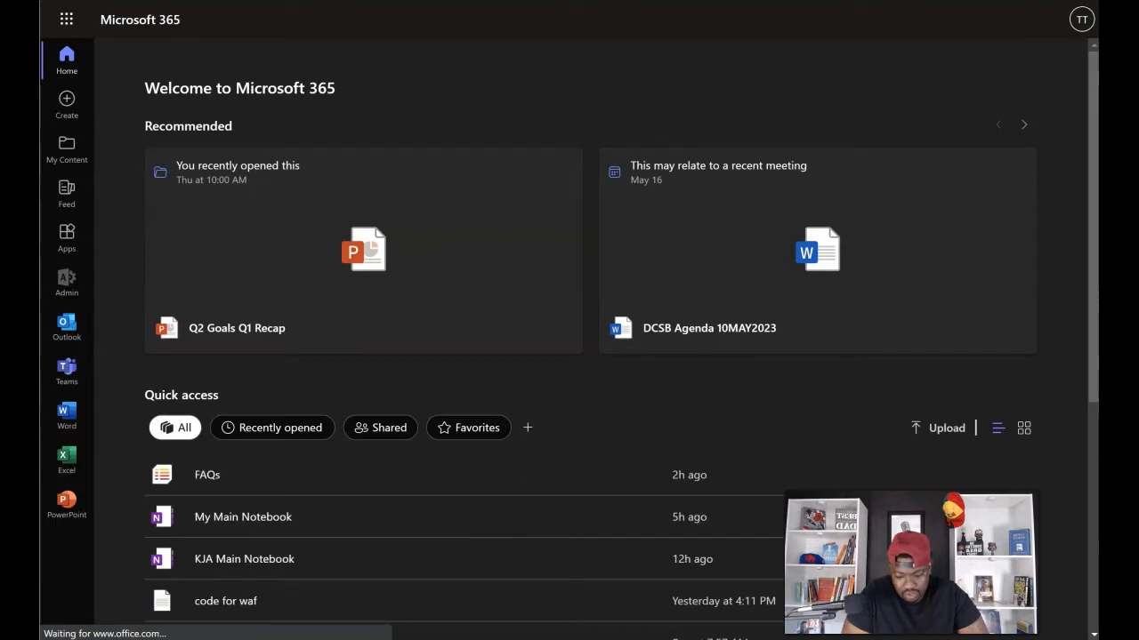
click(1080, 21)
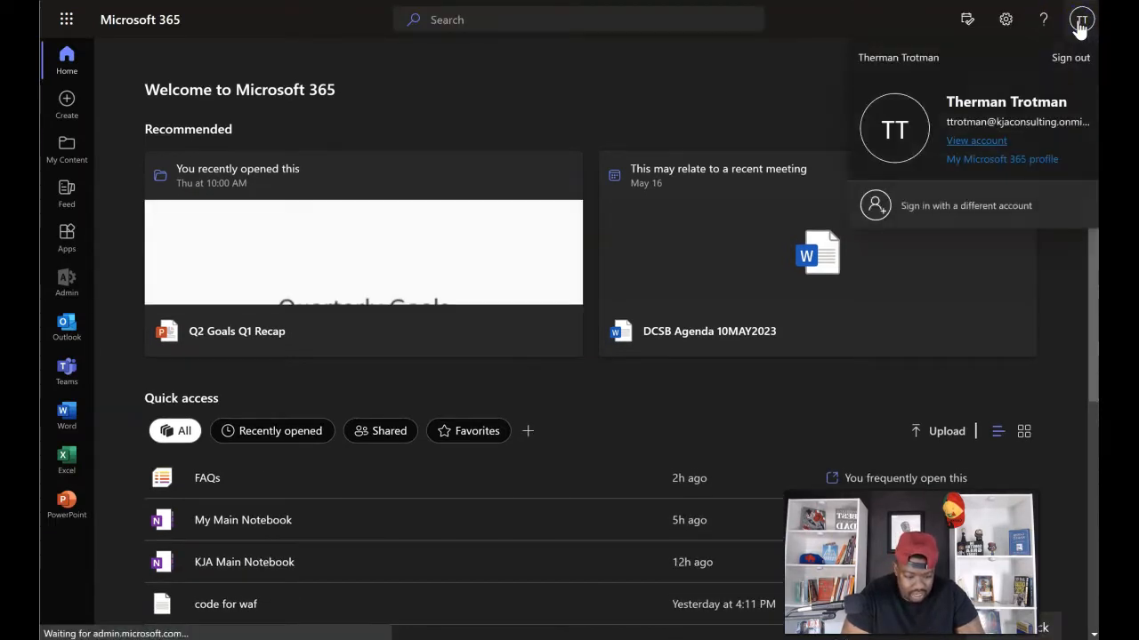
click(676, 111)
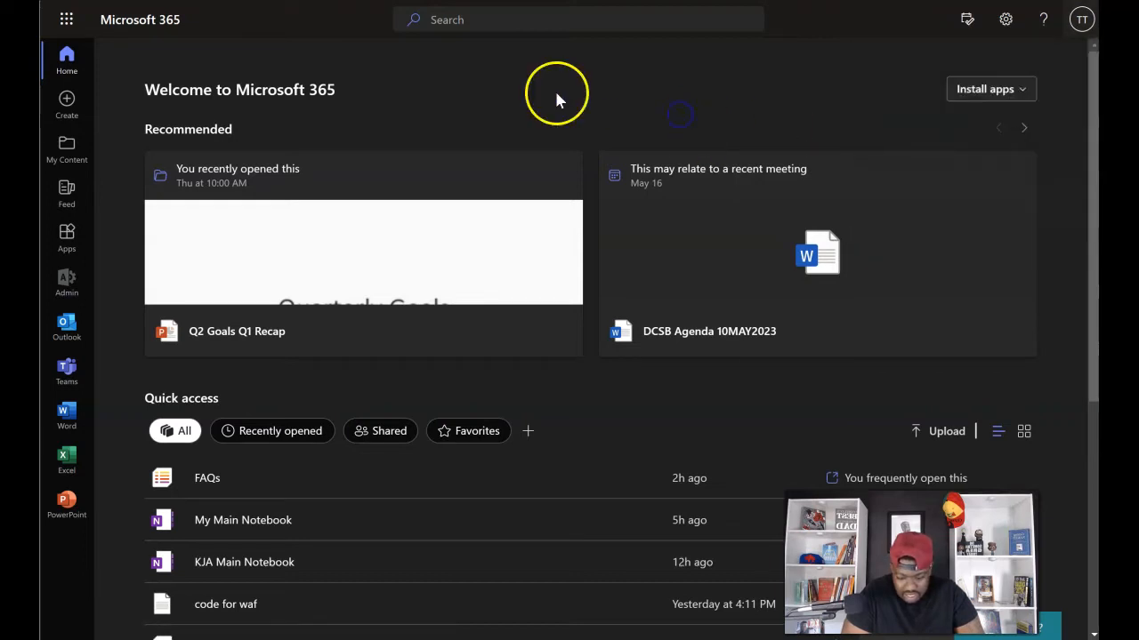
Step: Switch to SharePoint and open the followed Developer Site
click(65, 22)
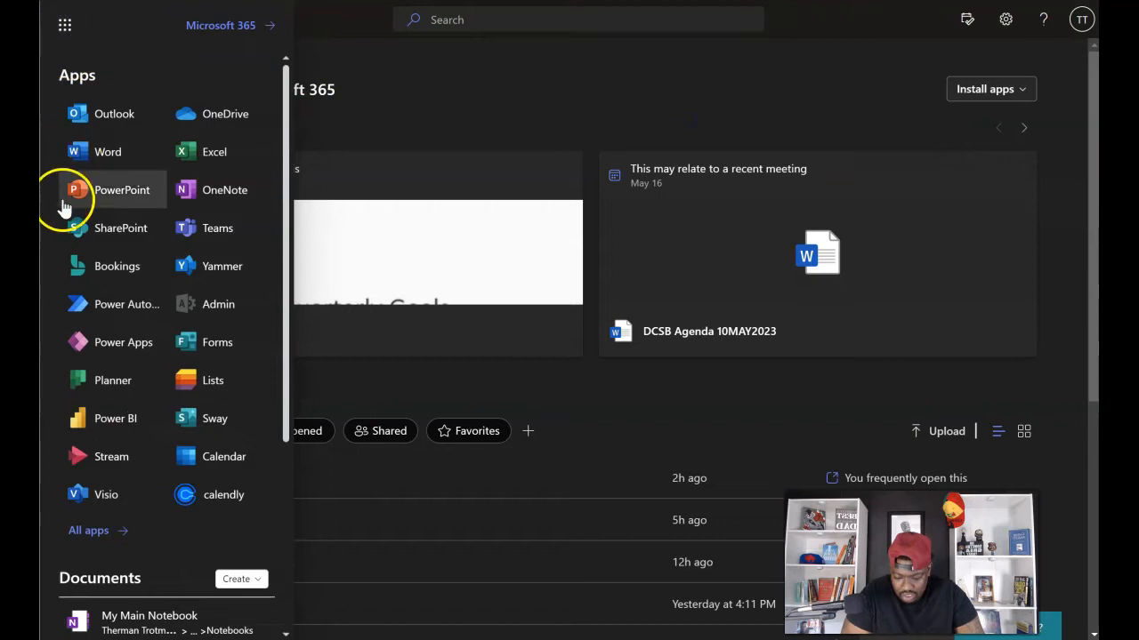
click(119, 238)
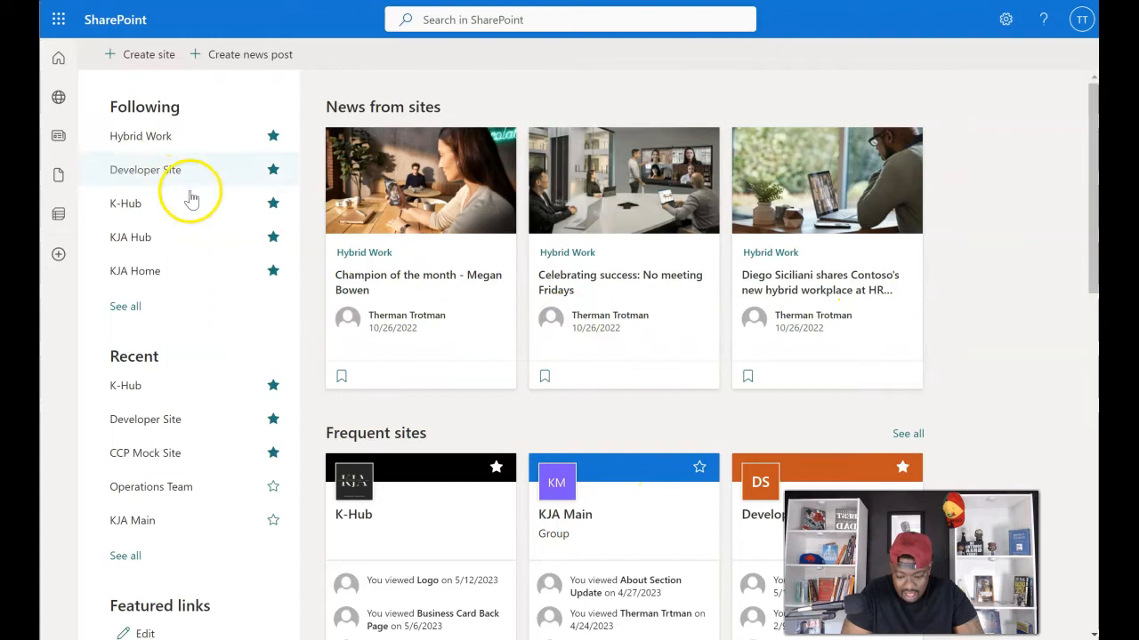
click(161, 173)
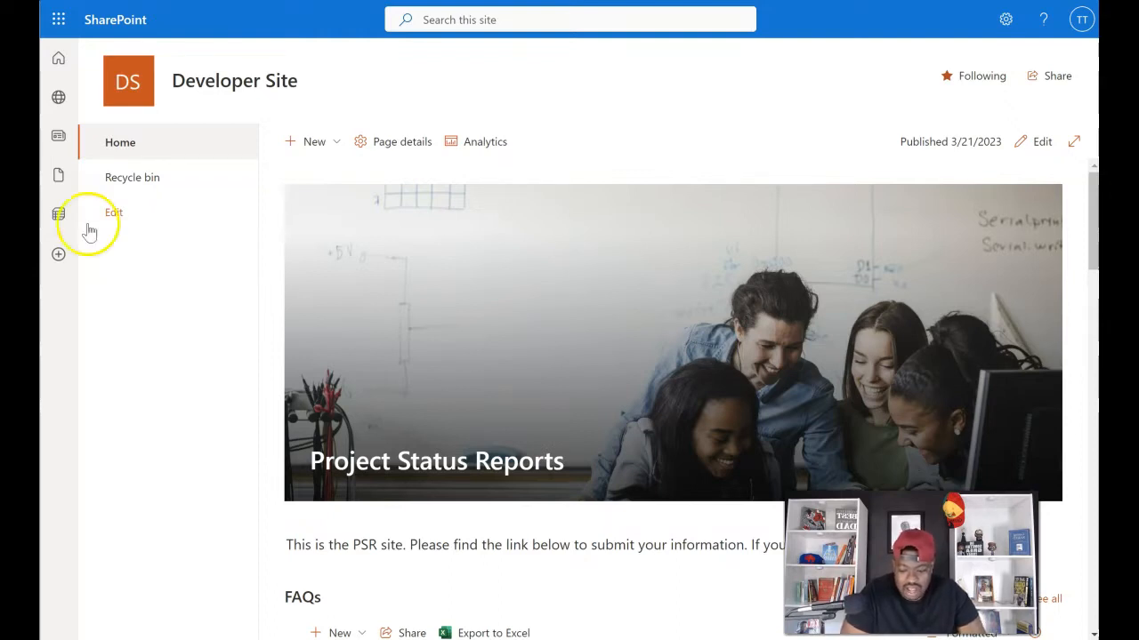
click(58, 19)
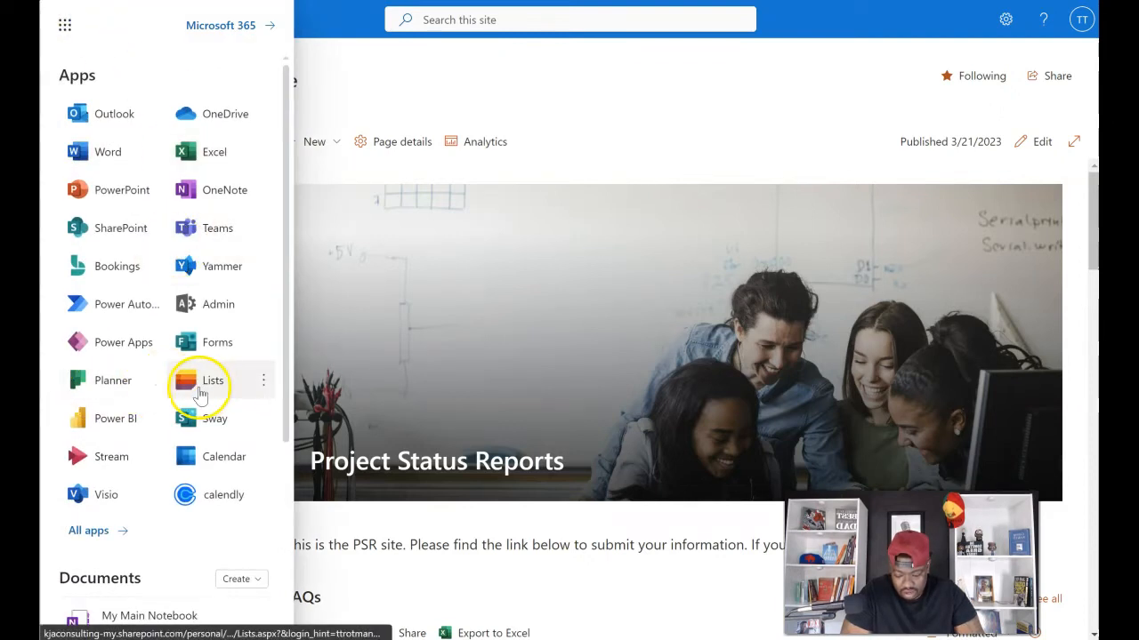
click(631, 131)
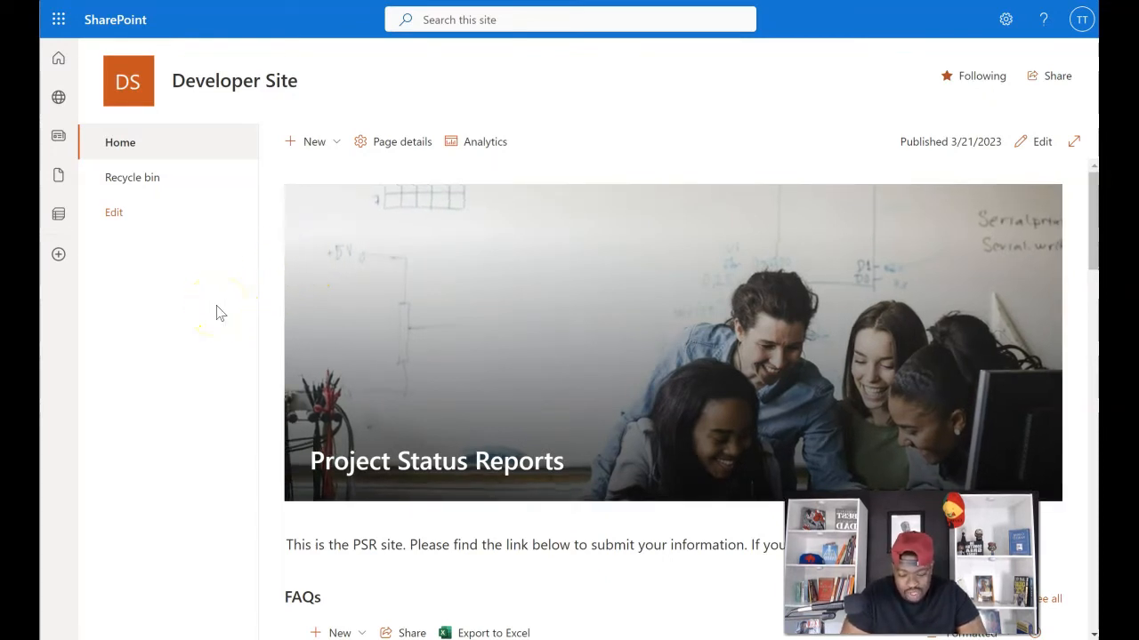
Step: Start a new blank list on the Developer Site after looking through the available list templates
click(307, 142)
click(307, 174)
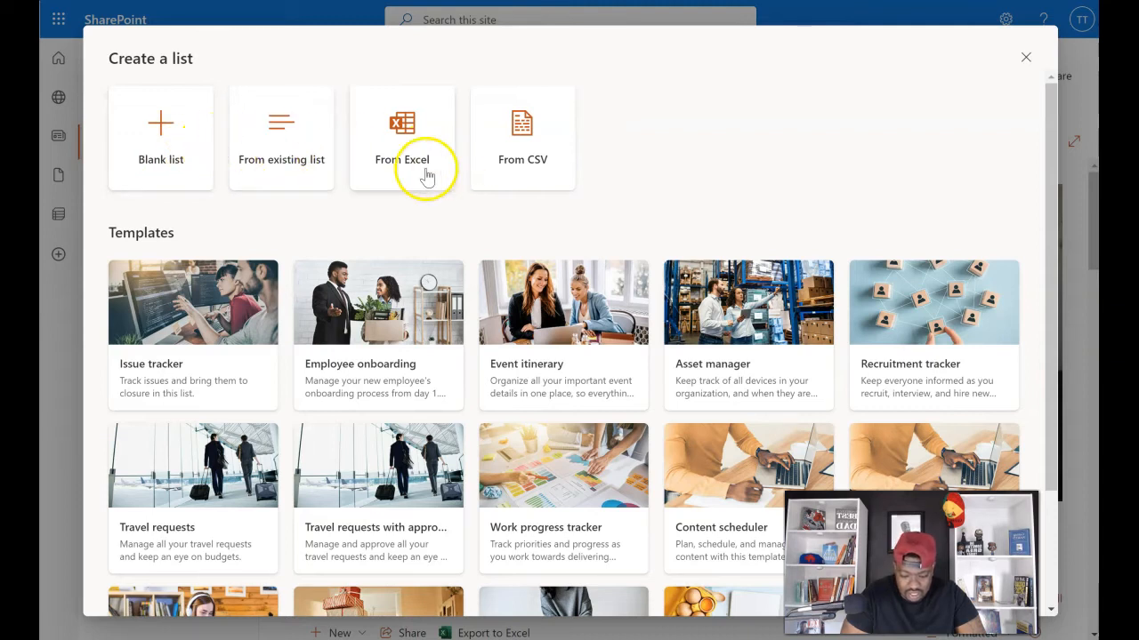
scroll(445, 204, down, 3)
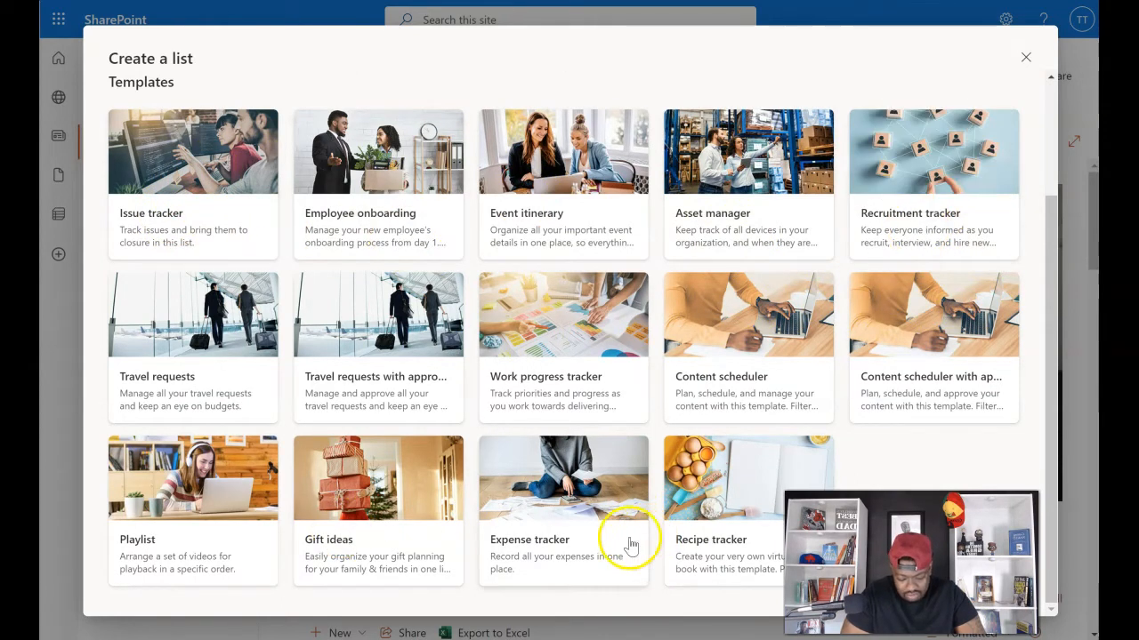
scroll(432, 506, up, 3)
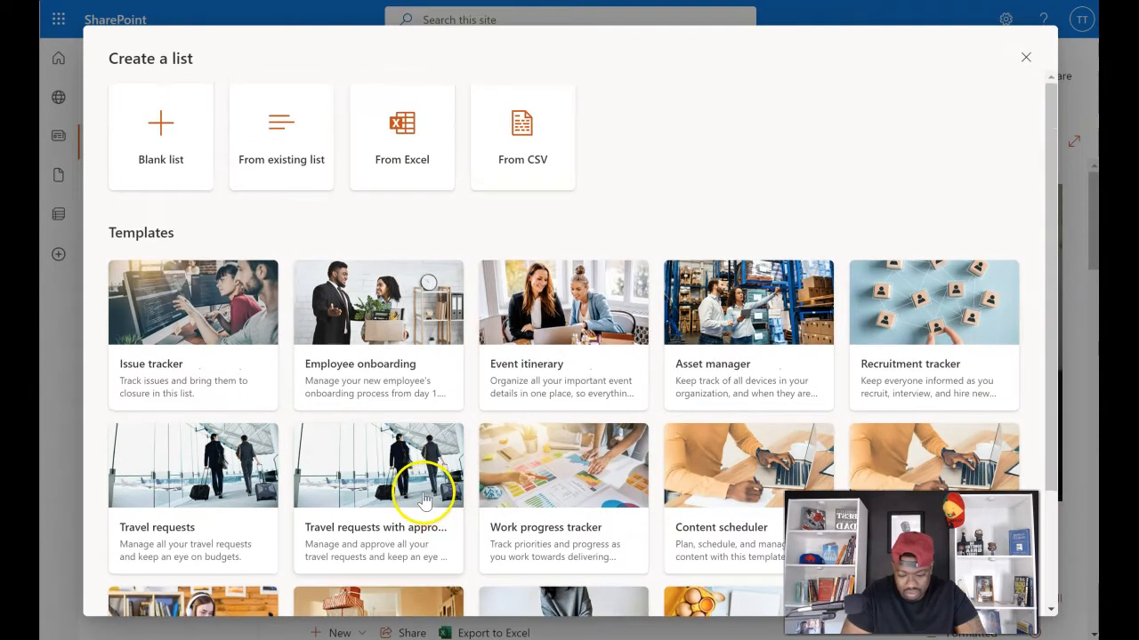
click(160, 176)
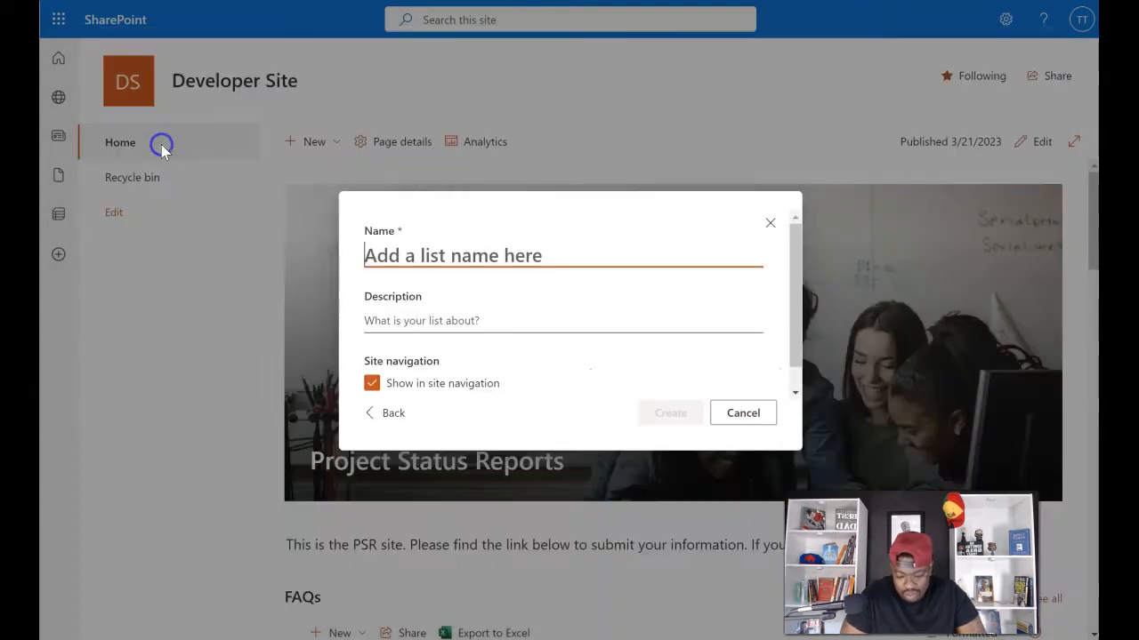
Step: Name the new list StakeholderRegister, written without a space
text(S)
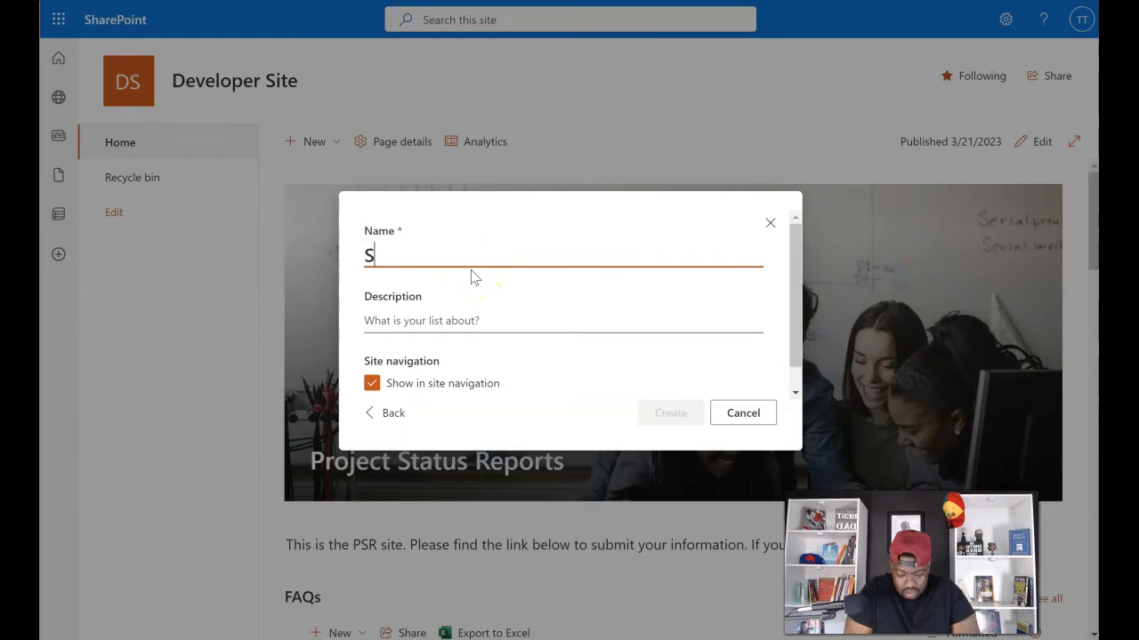
text(takehold)
key(BackSpace)
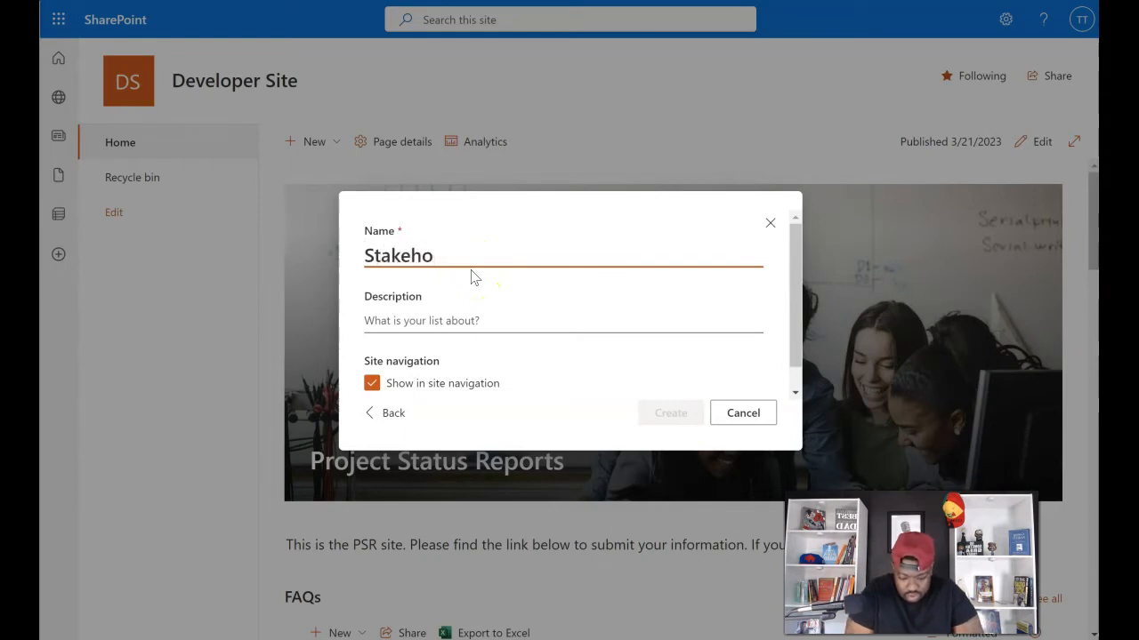
text(lder Regi)
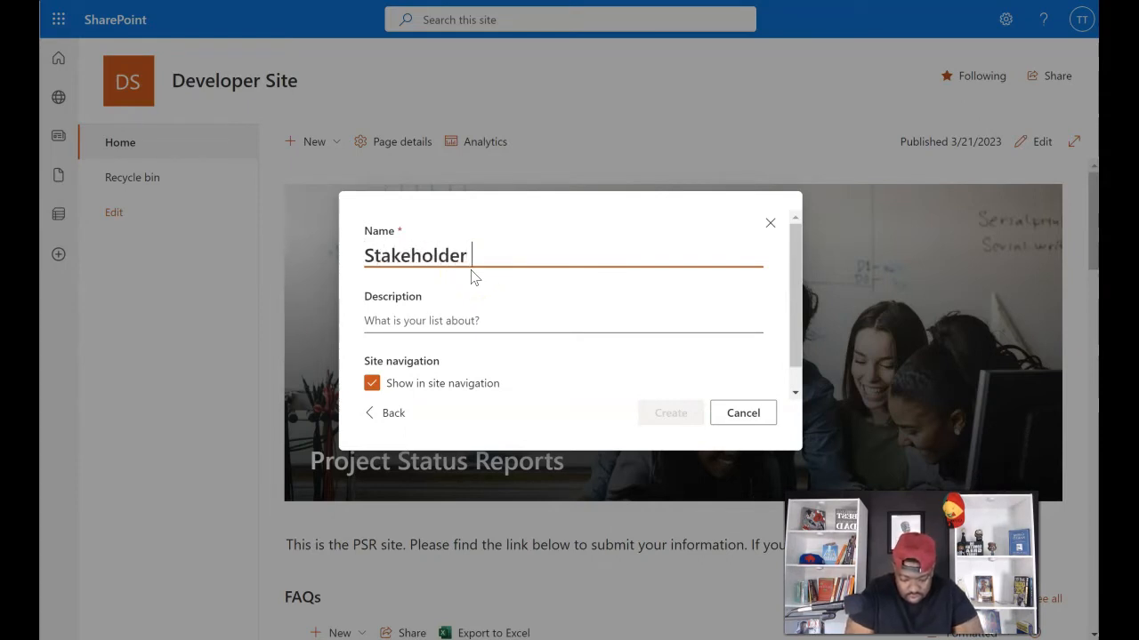
key(BackSpace)
key(BackSpace)
key(BackSpace)
key(BackSpace)
key(BackSpace)
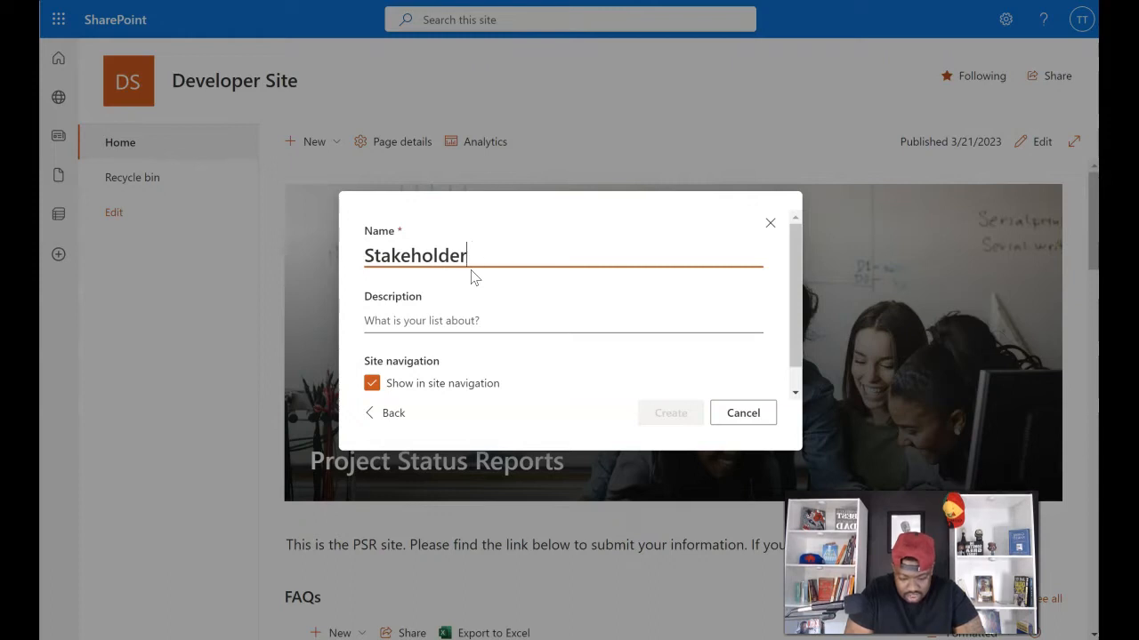
text(Register)
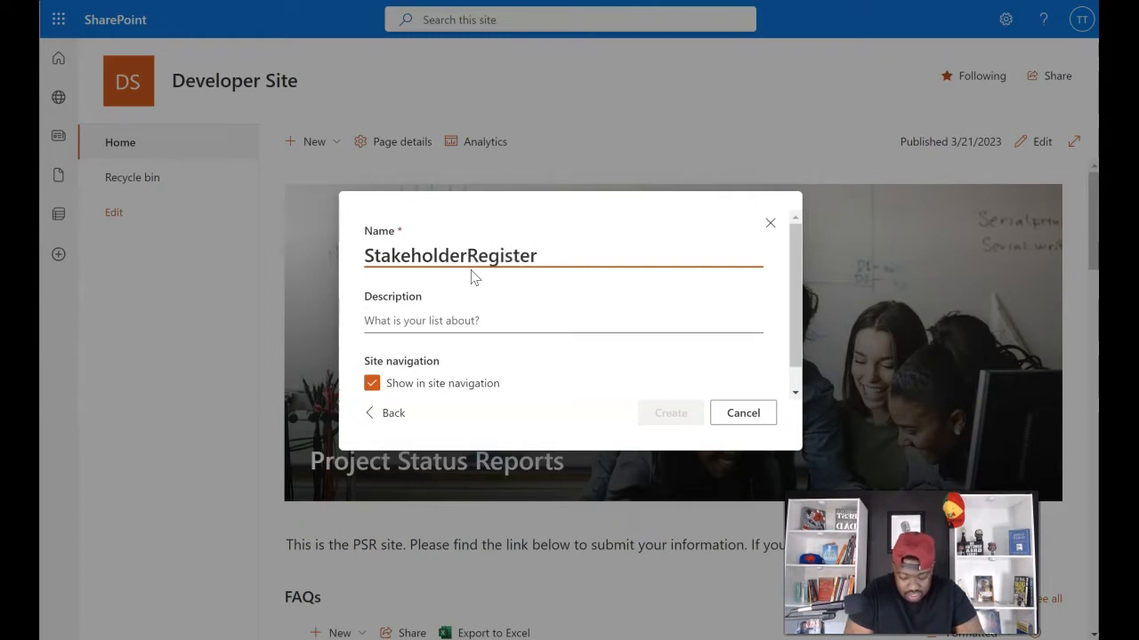
Step: Describe the list as "List of stakeholders for the project" and create it without showing it in the site navigation
click(472, 322)
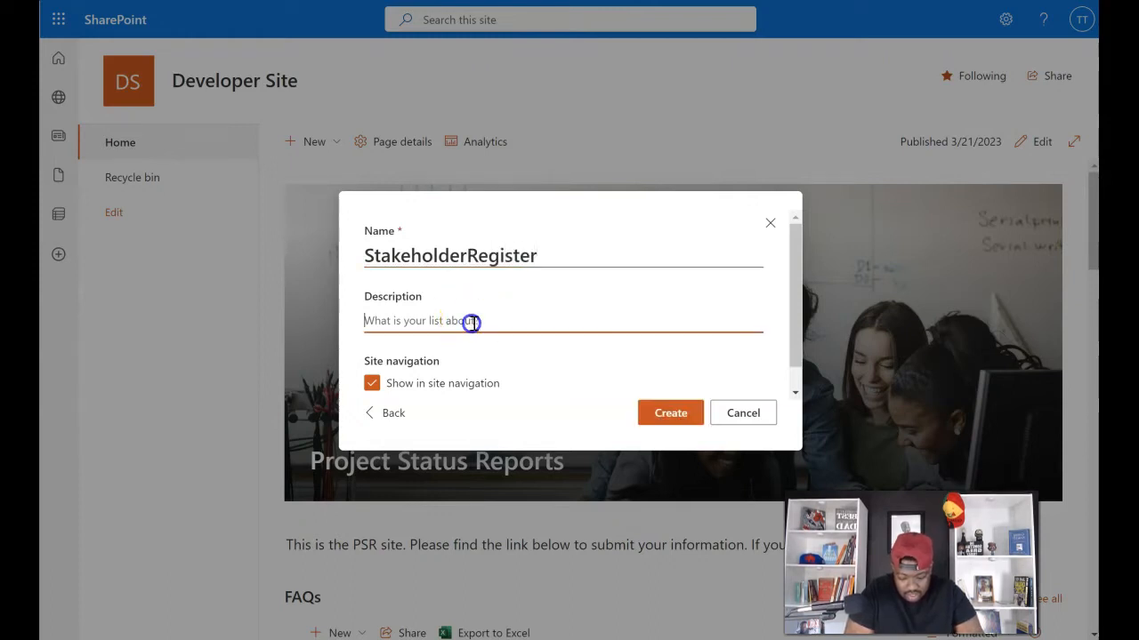
text(List of stakeholders)
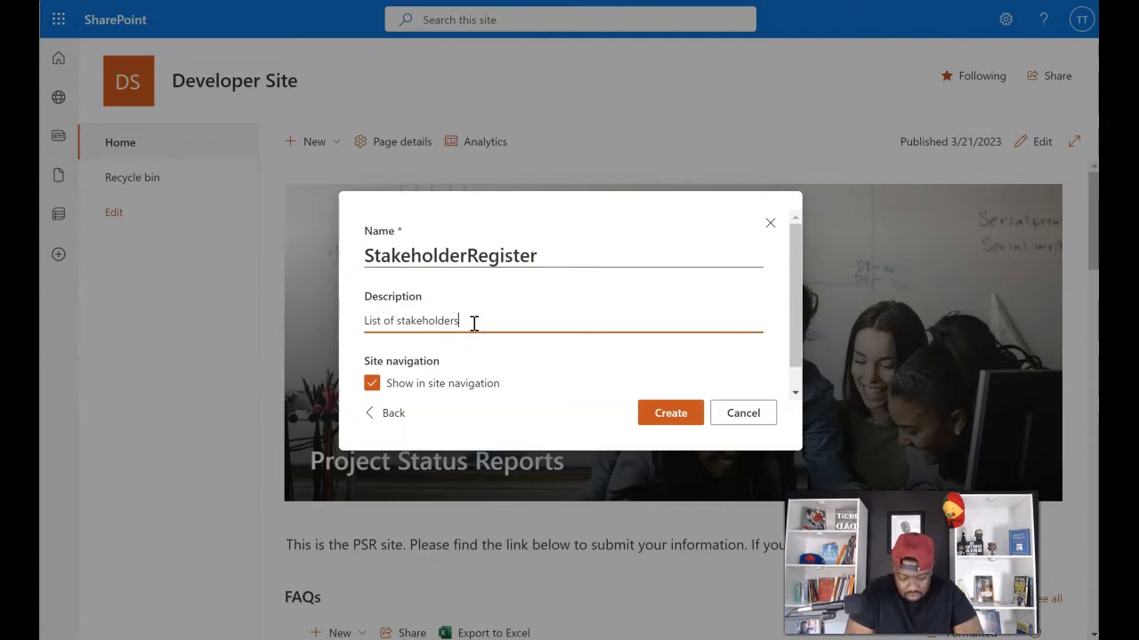
text( for the project)
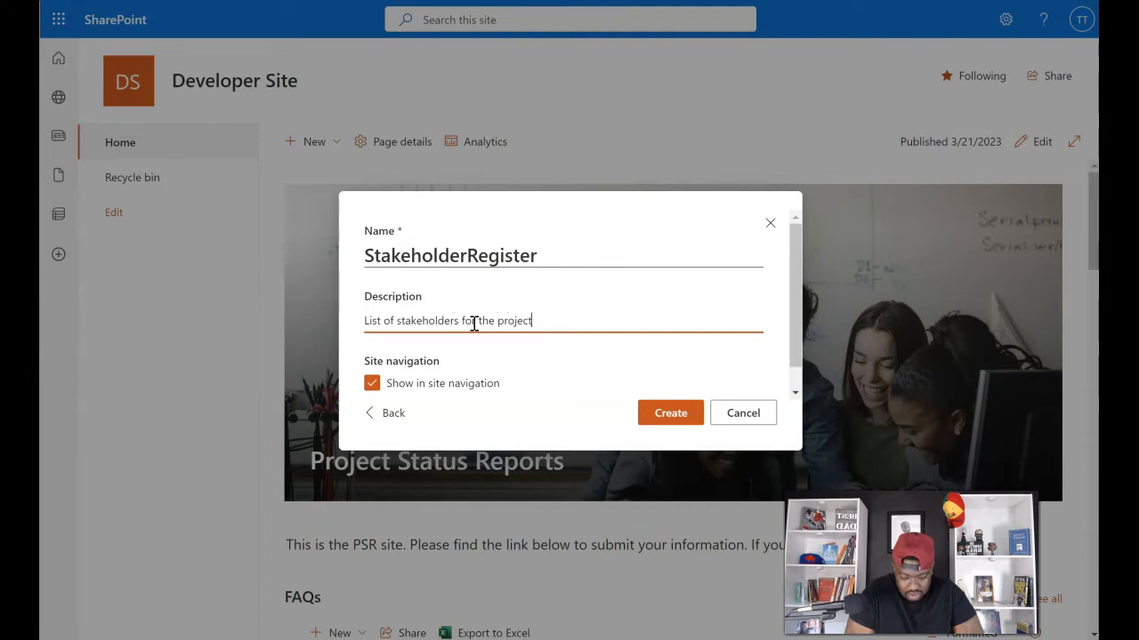
click(377, 388)
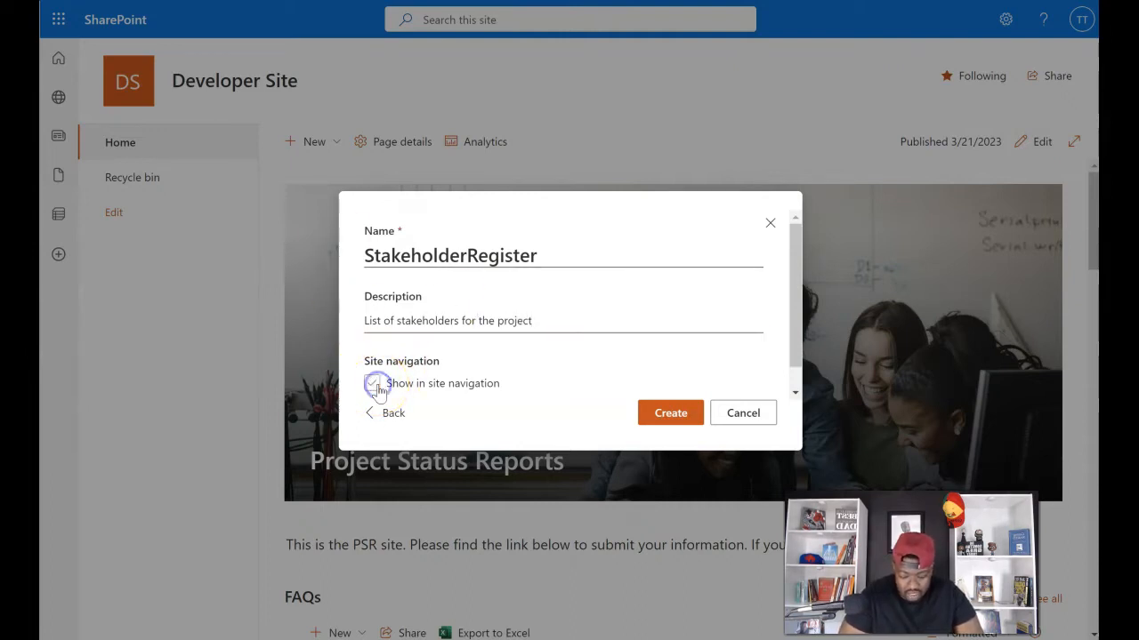
click(659, 413)
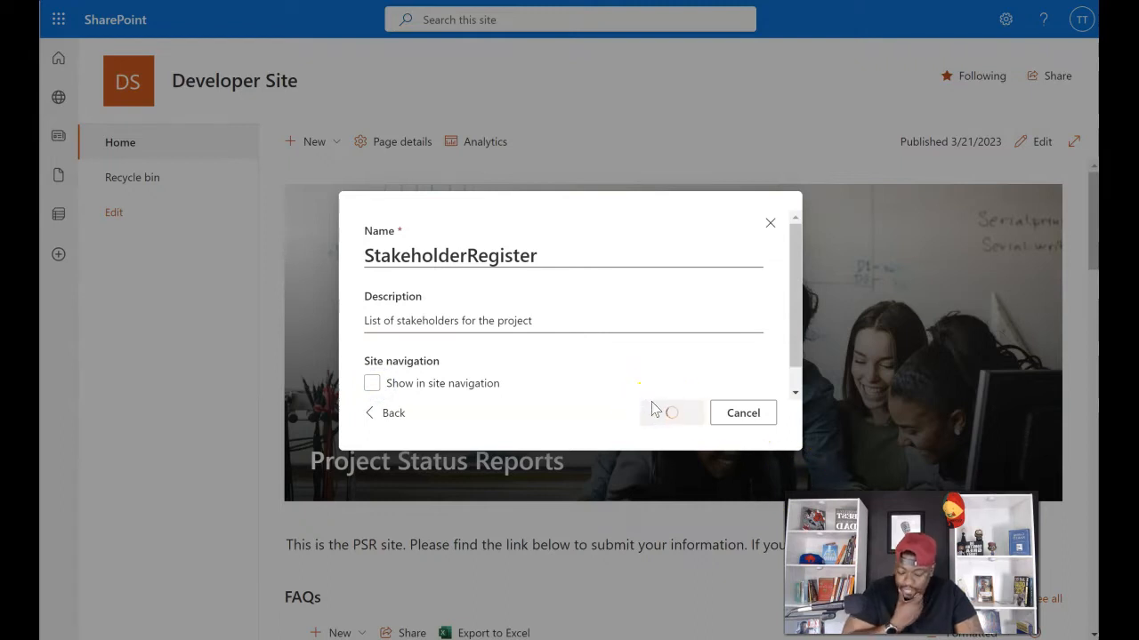
click(645, 405)
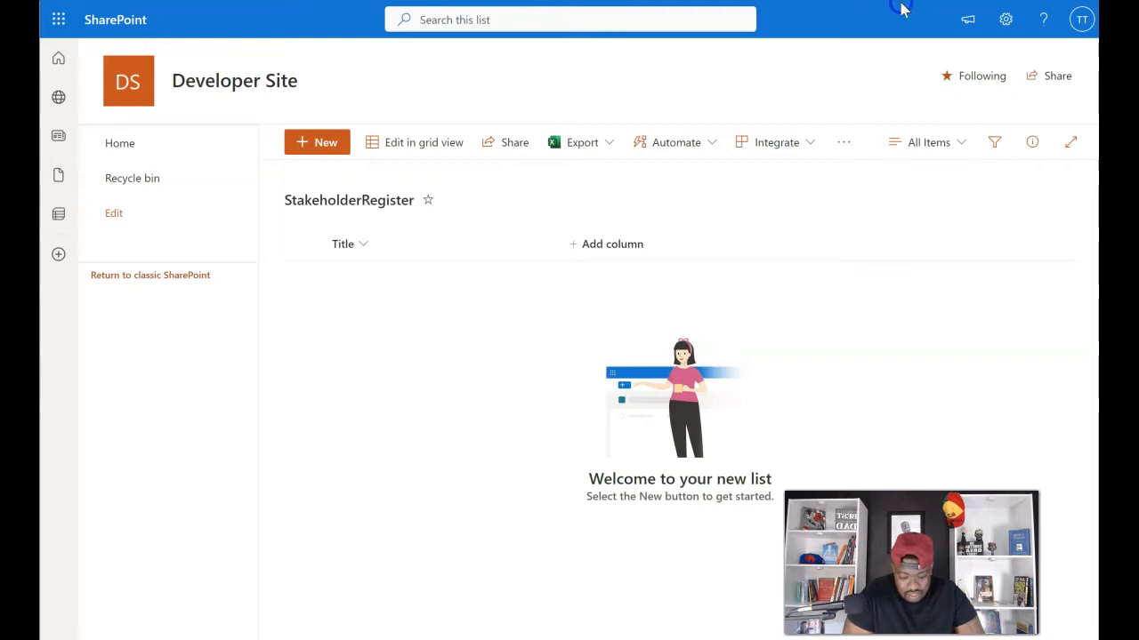
Step: Check the new list's web address, and rename the list to Stakeholder Register with a space
key(BackSpace)
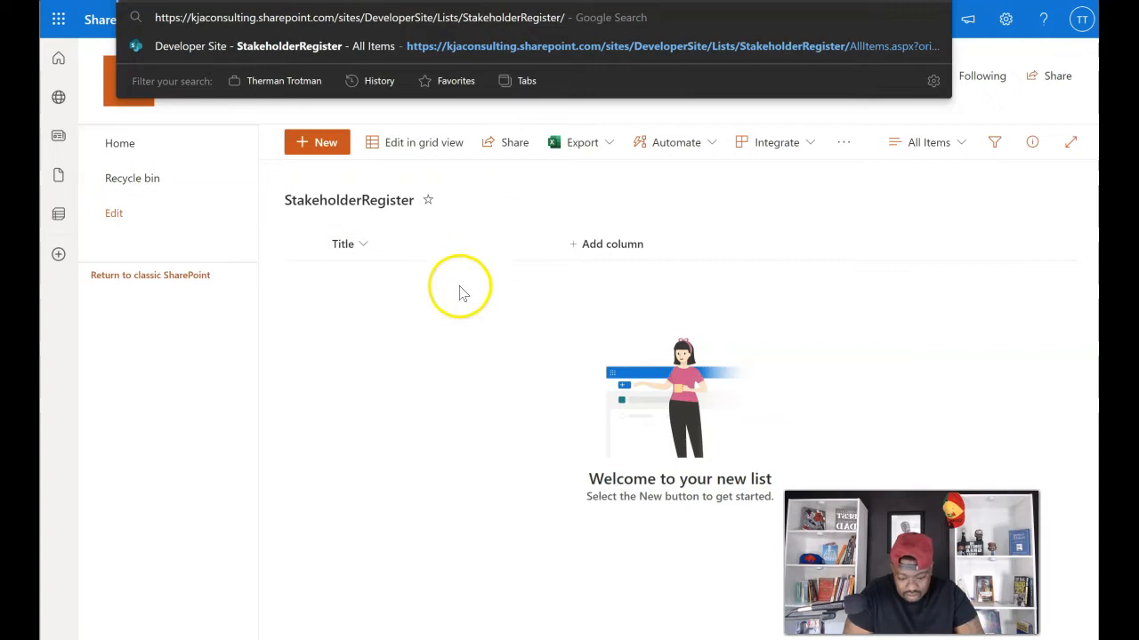
click(361, 203)
click(515, 322)
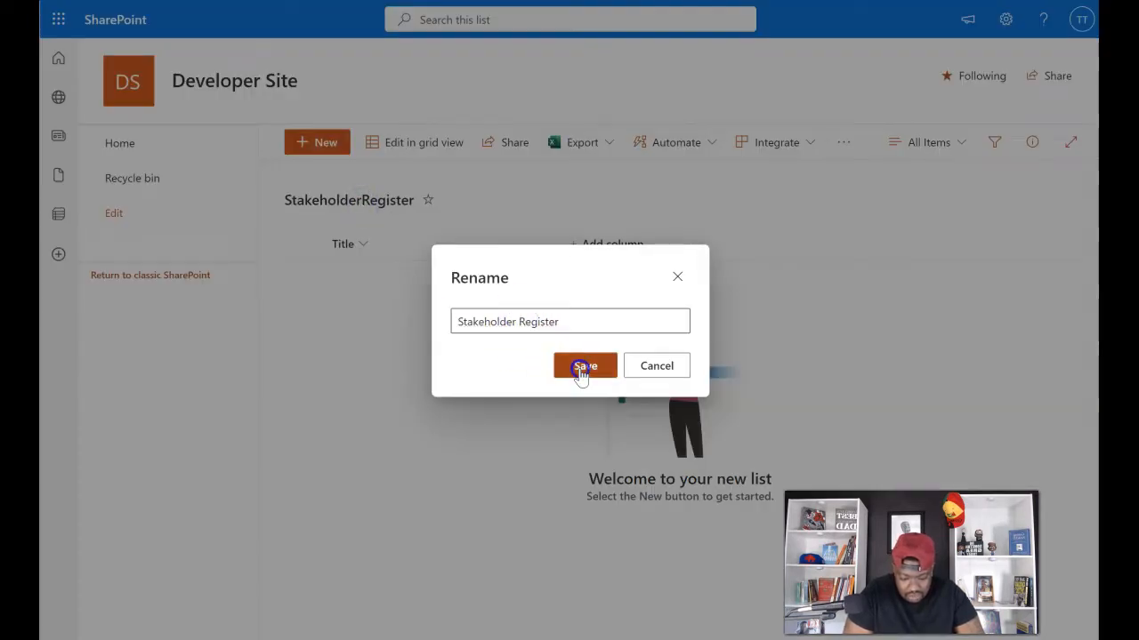
click(583, 366)
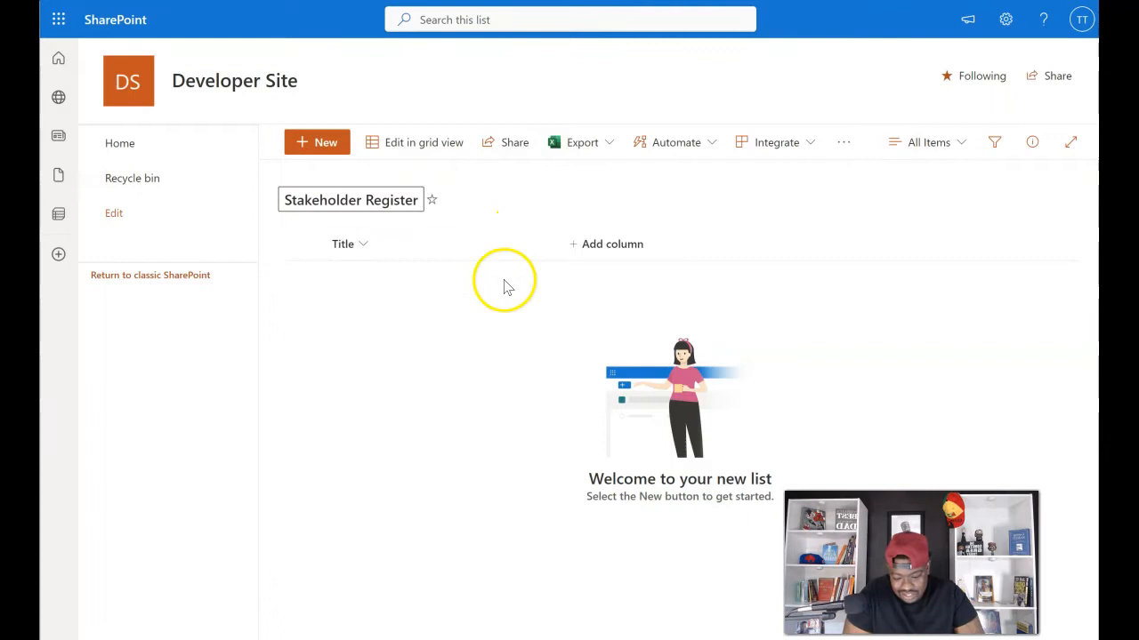
click(587, 197)
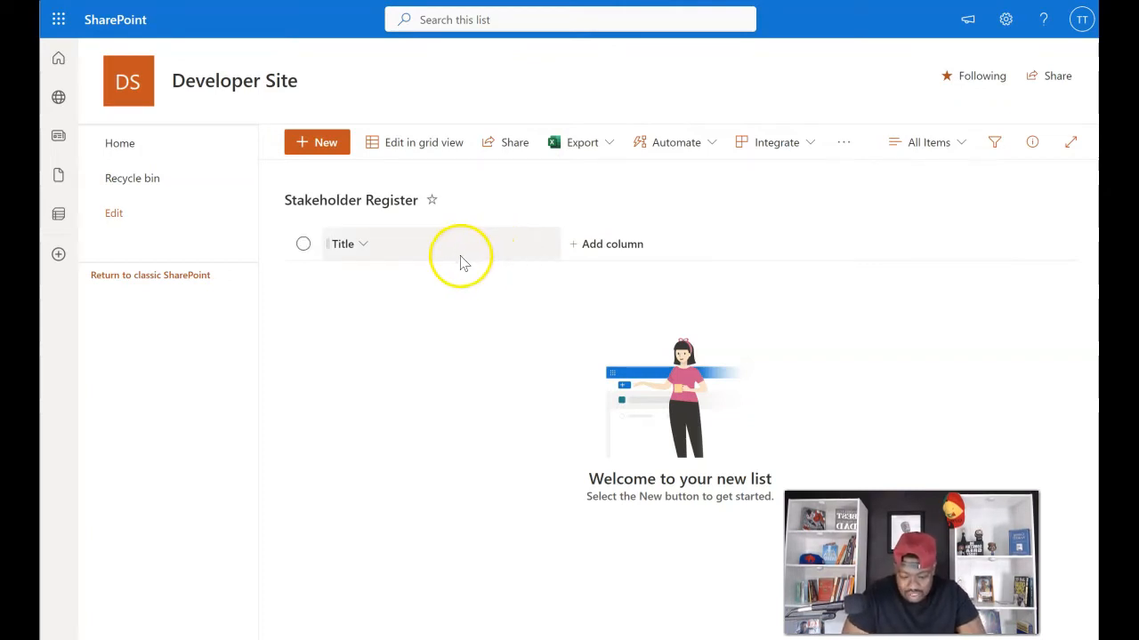
Step: Rename the list's Title column to Stakeholder Name
click(367, 246)
mouse_move(420, 403)
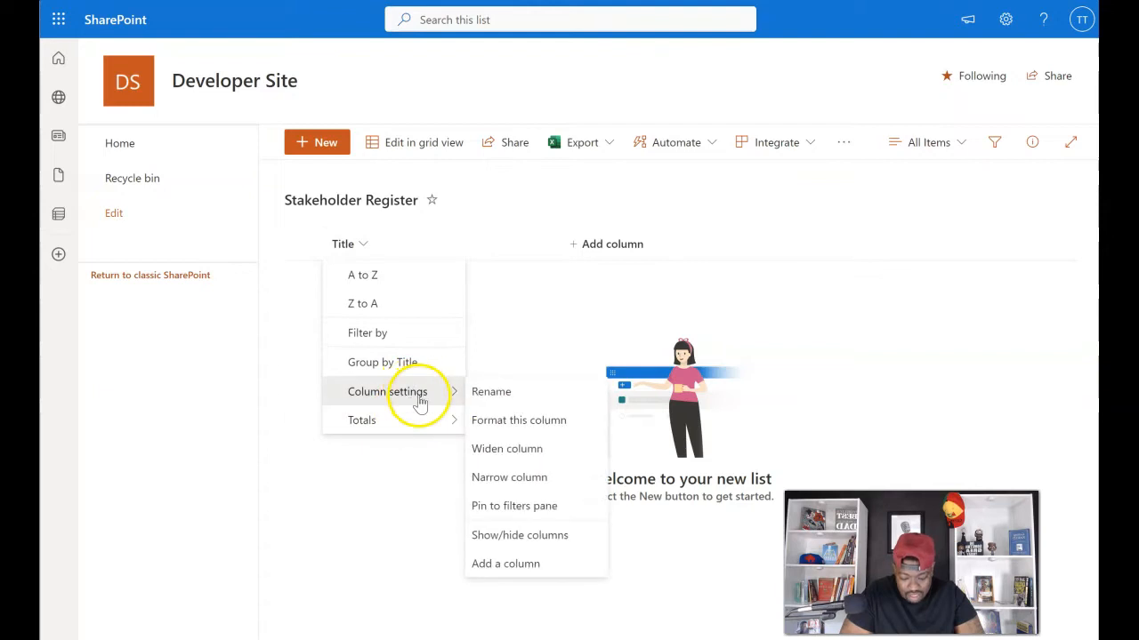
click(491, 393)
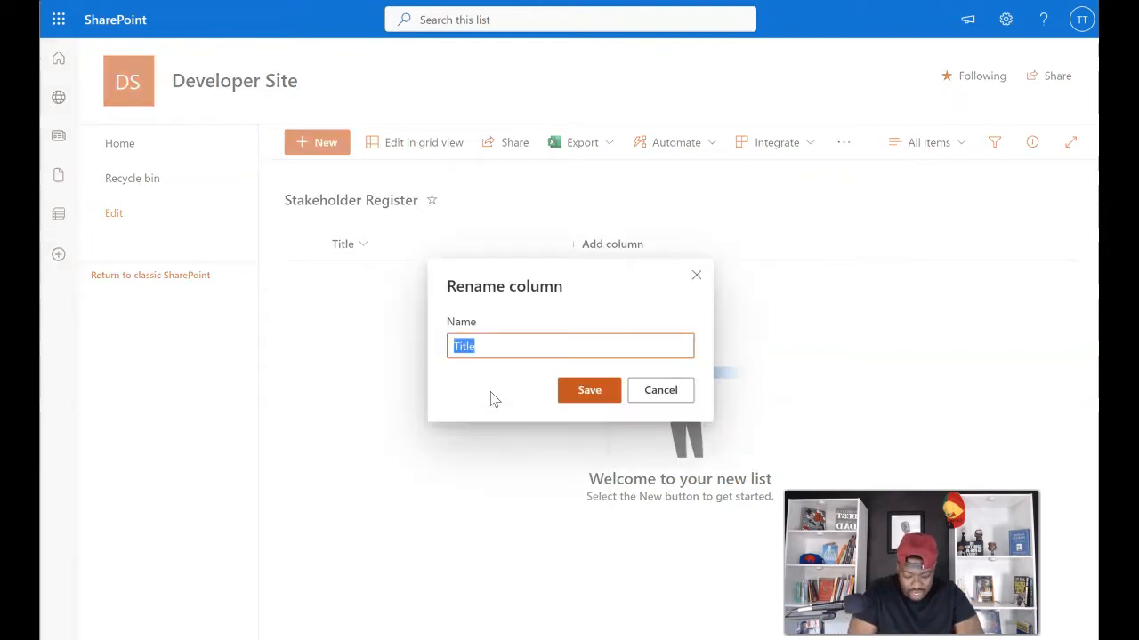
text(Stakeholder Name)
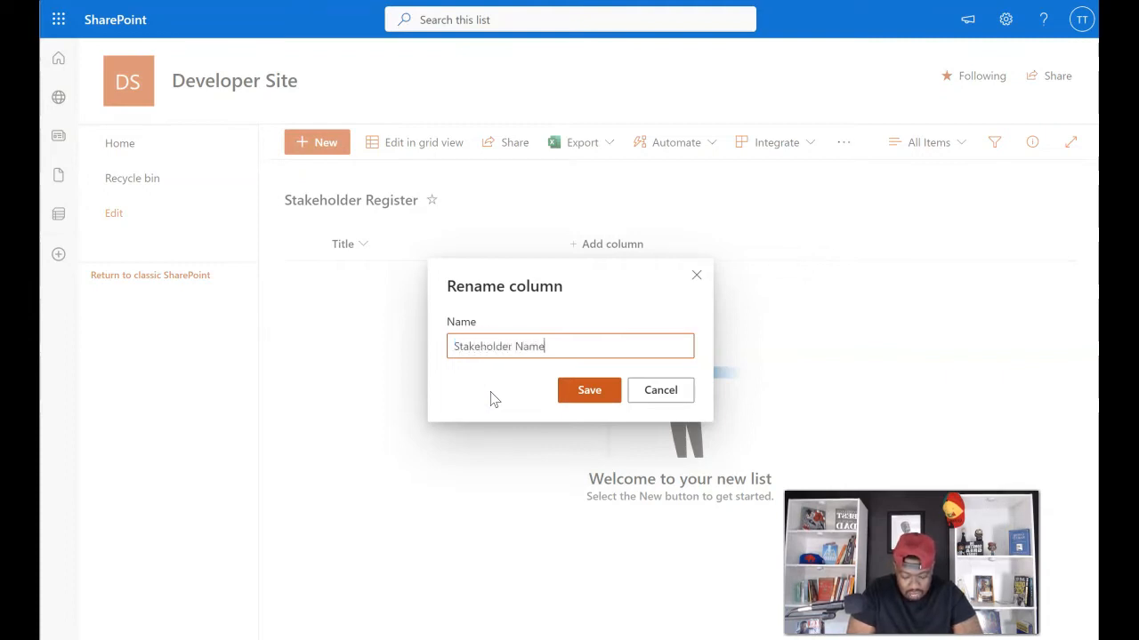
click(574, 389)
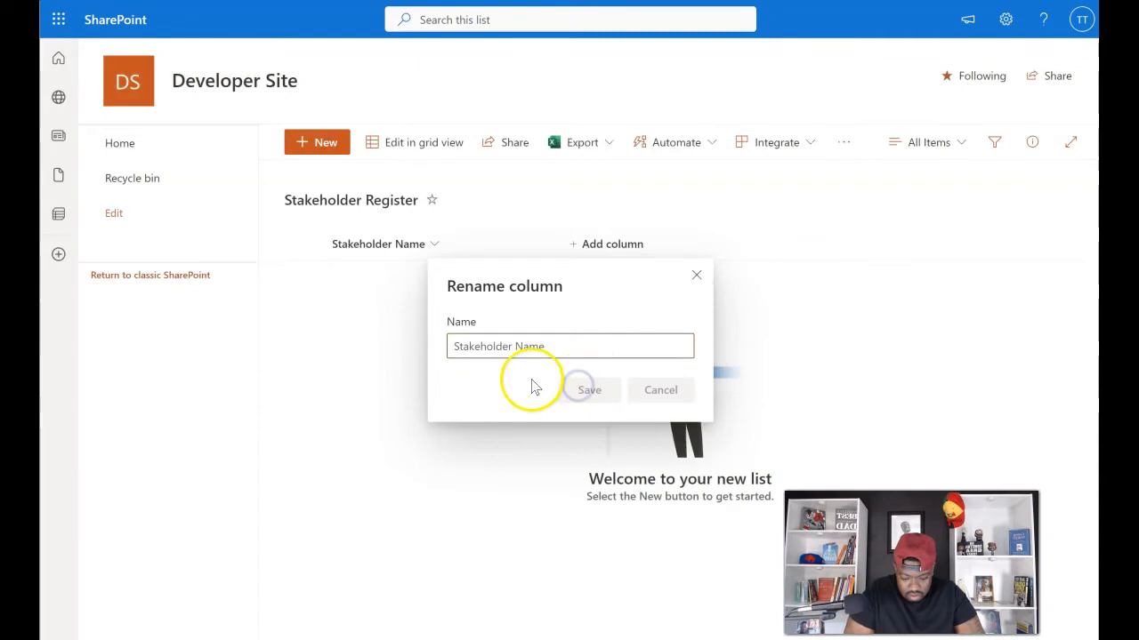
Step: Begin a new Choice column named Type in the Stakeholder Register list
click(625, 252)
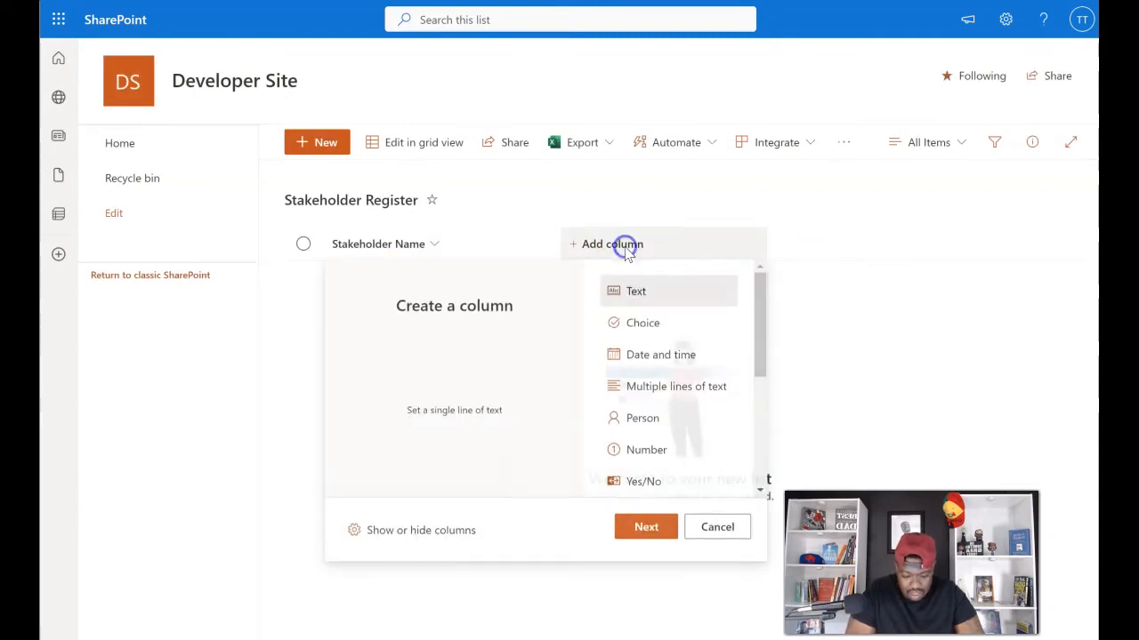
click(635, 328)
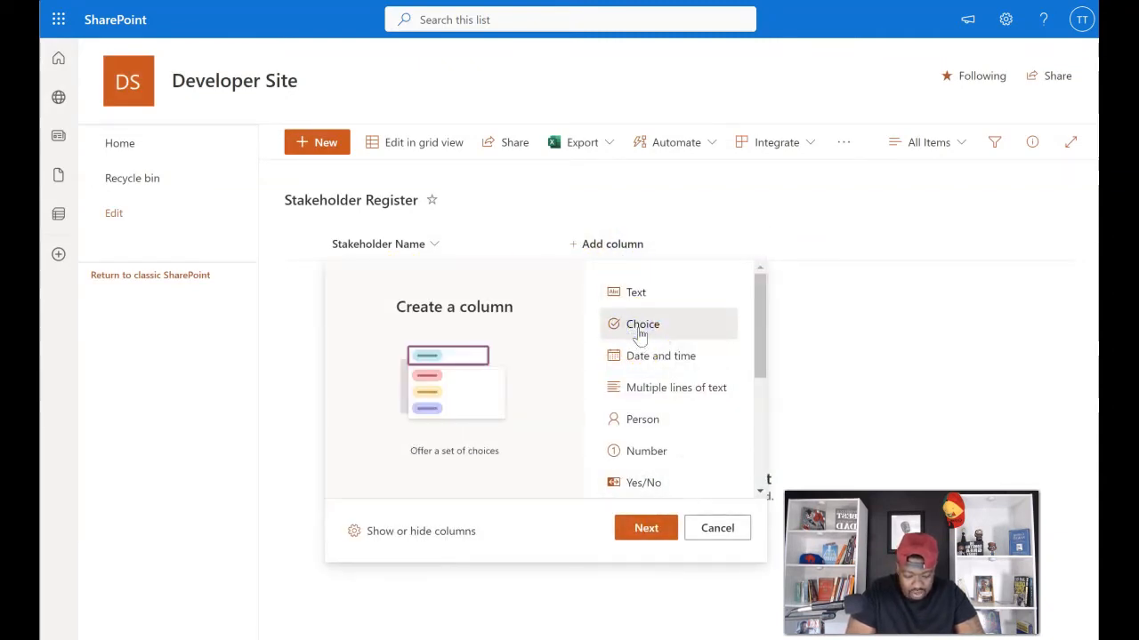
click(644, 529)
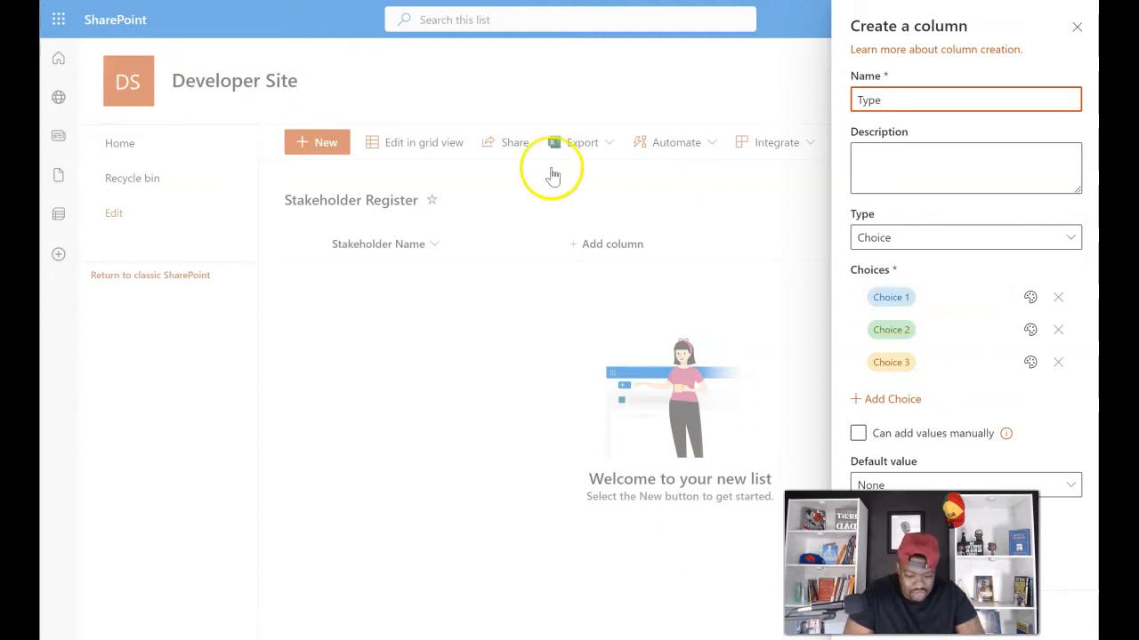
Step: Set the Type column's first two choices to Internal and External
click(946, 297)
key(BackSpace)
text(Internal)
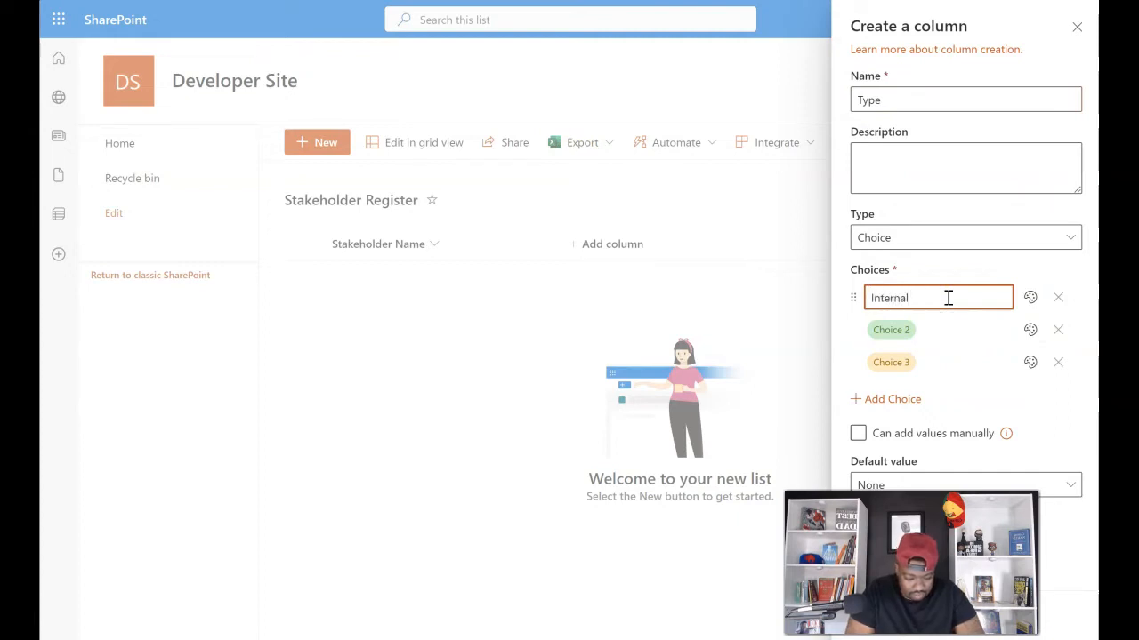
click(933, 329)
text(External)
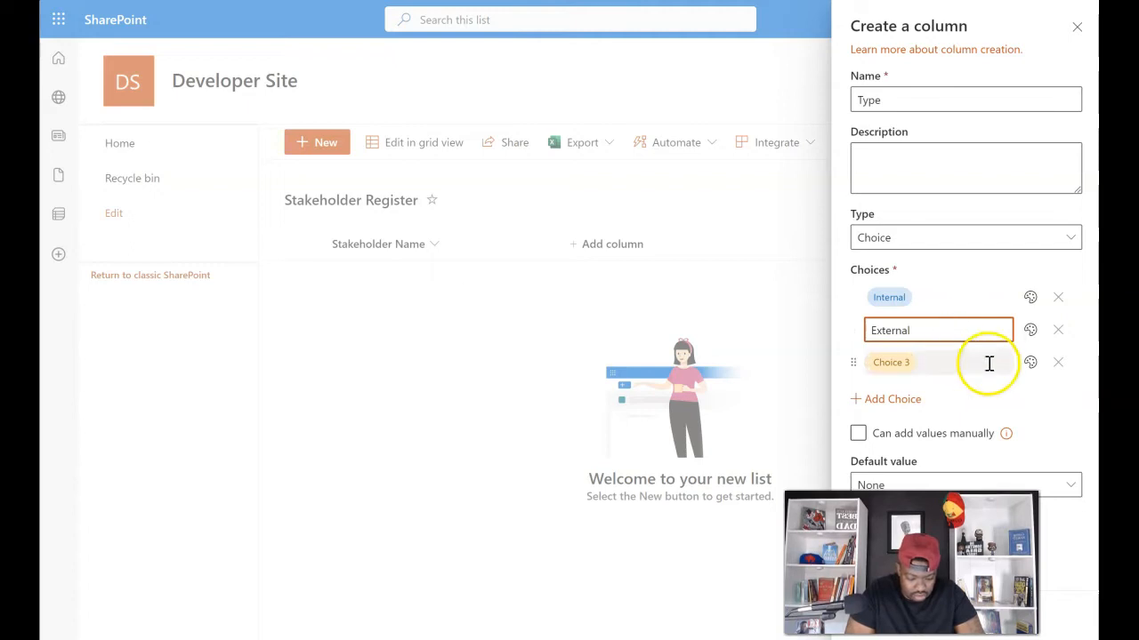
Step: Remove the unused third choice and save the column under the name Stakeholder Type
click(1057, 362)
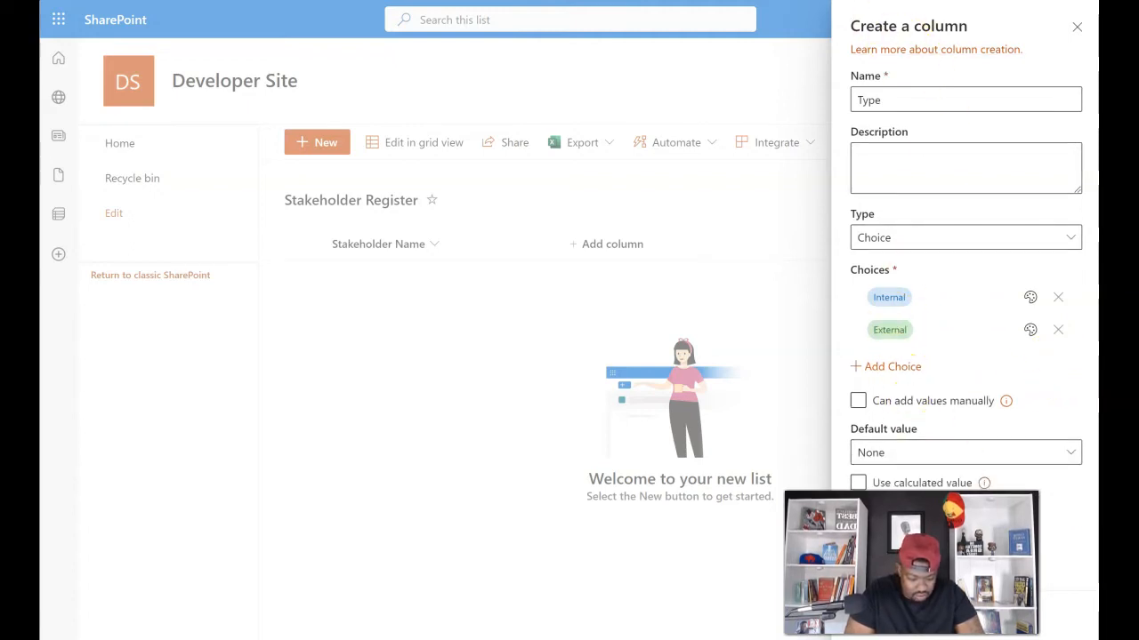
click(881, 614)
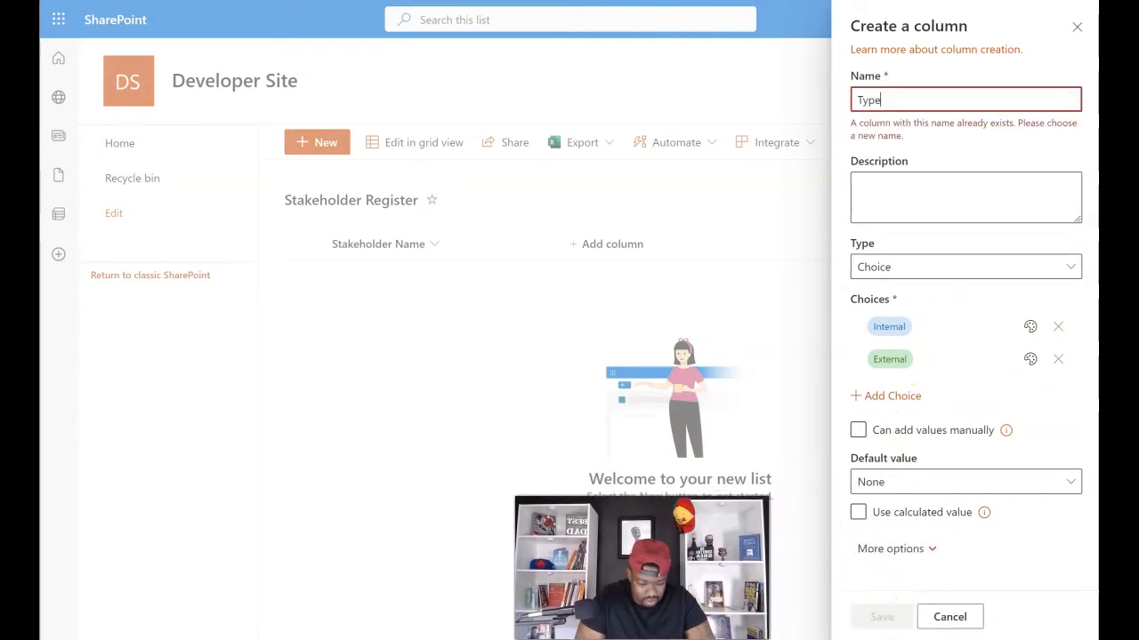
click(860, 99)
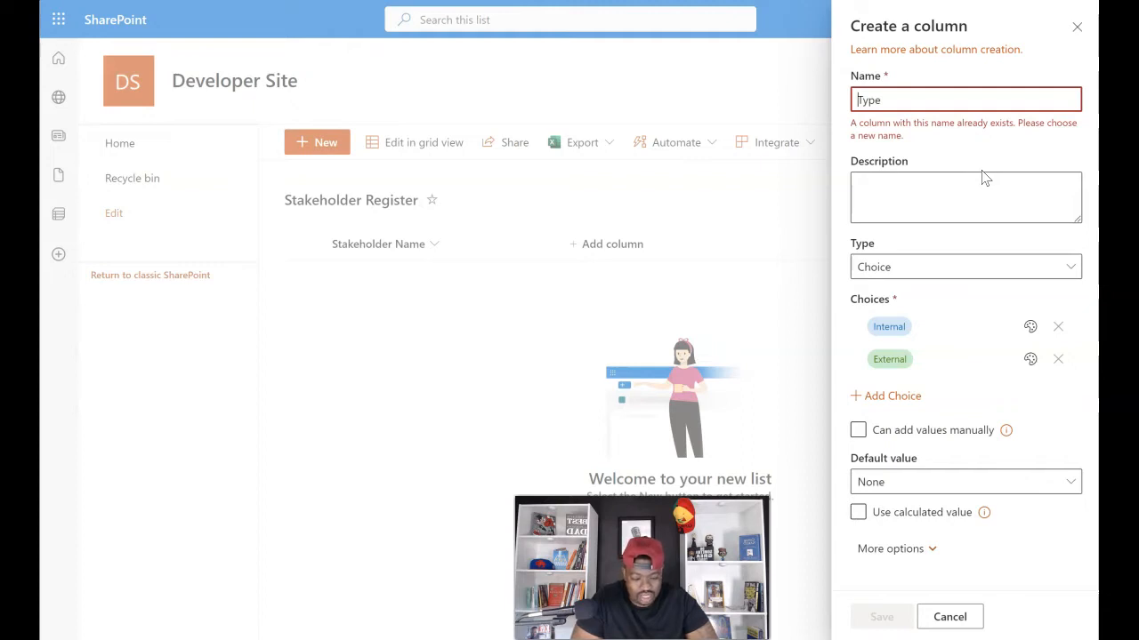
text(Stake)
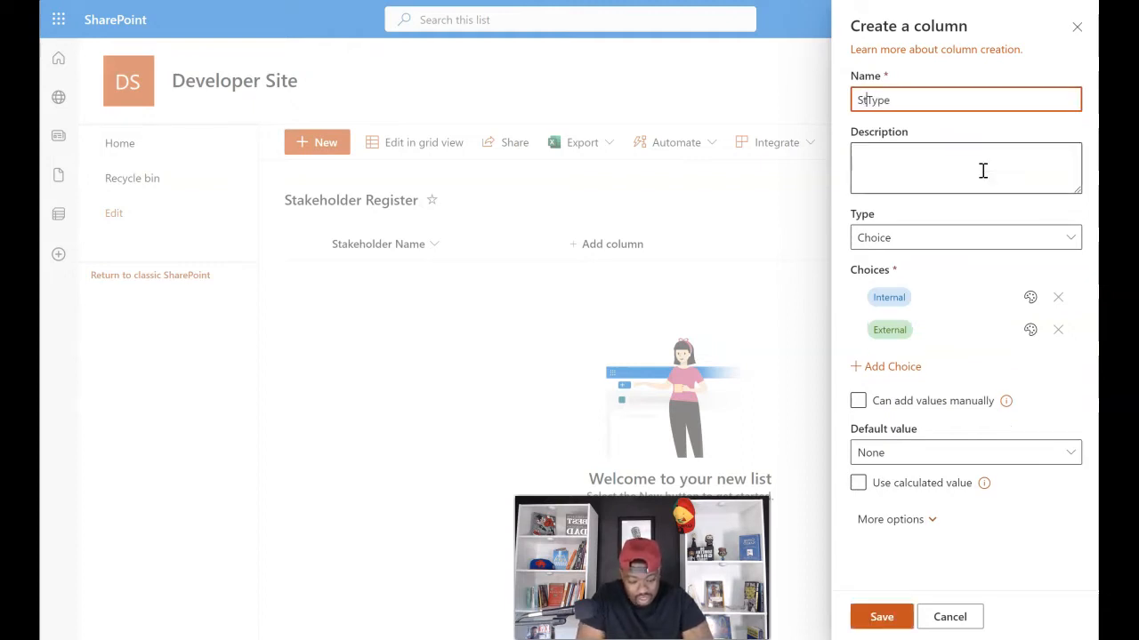
text(holder)
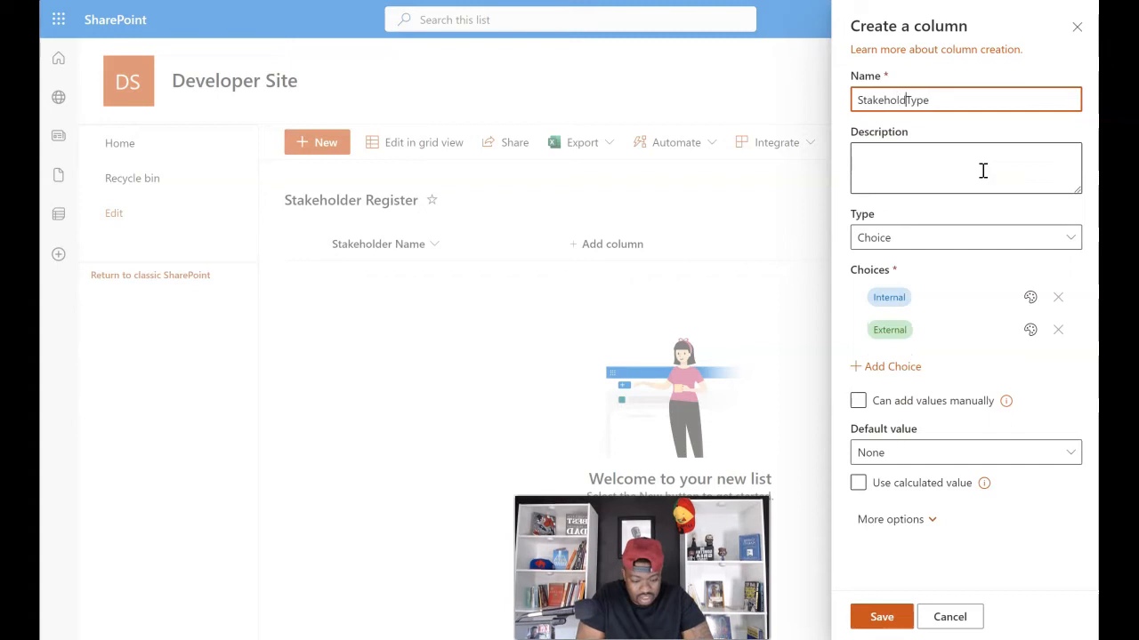
click(890, 614)
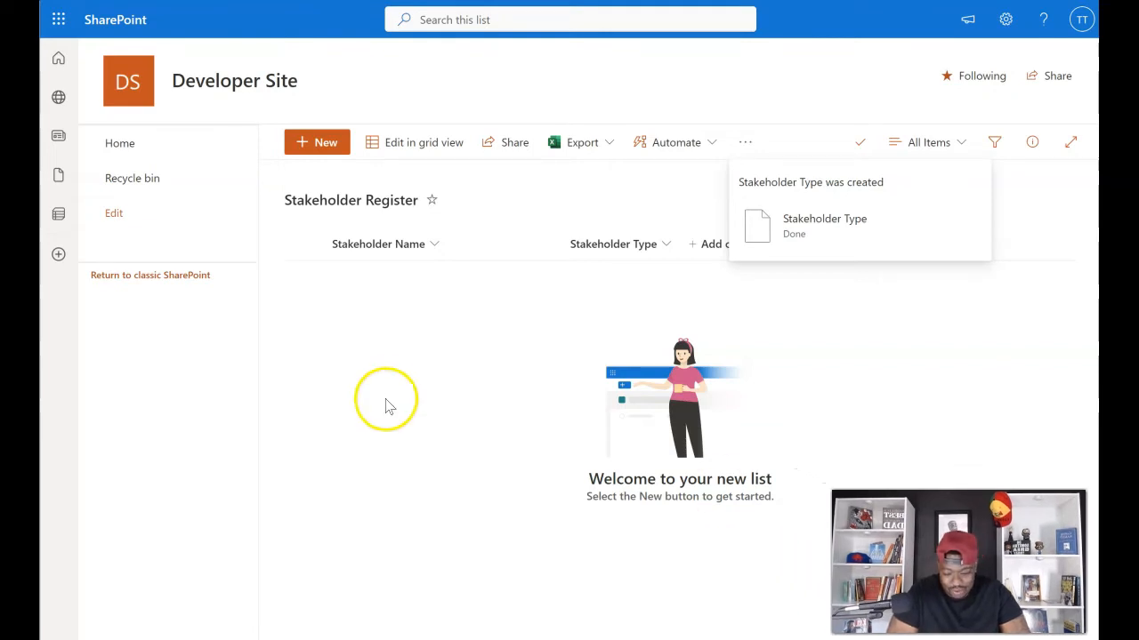
click(863, 147)
click(1078, 29)
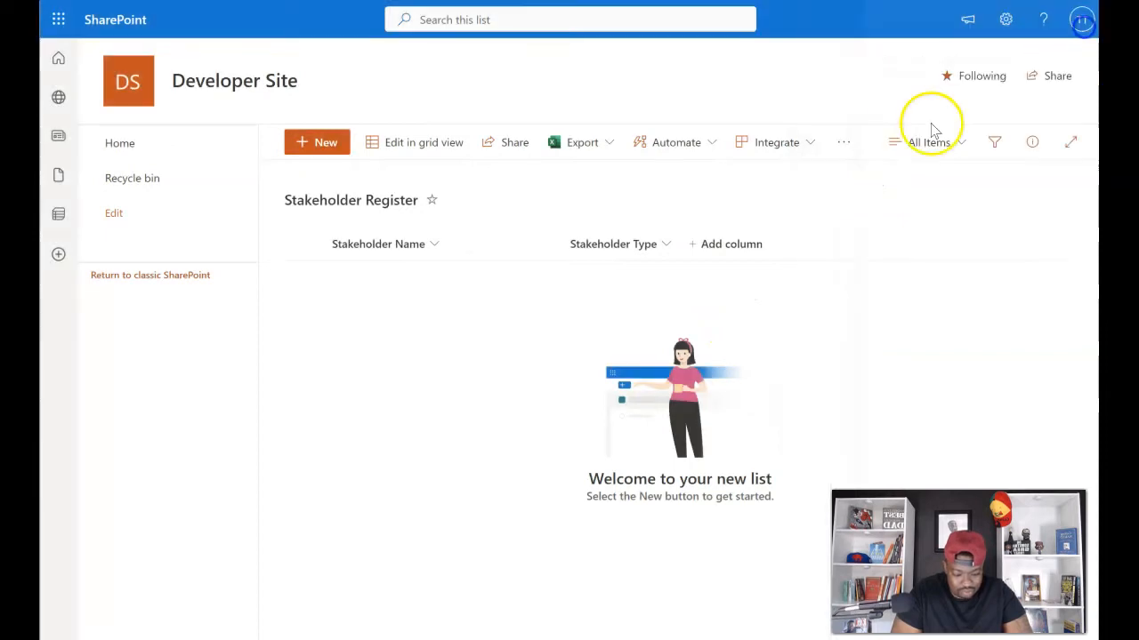
Step: Begin a new Choice column named Role in the Stakeholder Register list
click(745, 252)
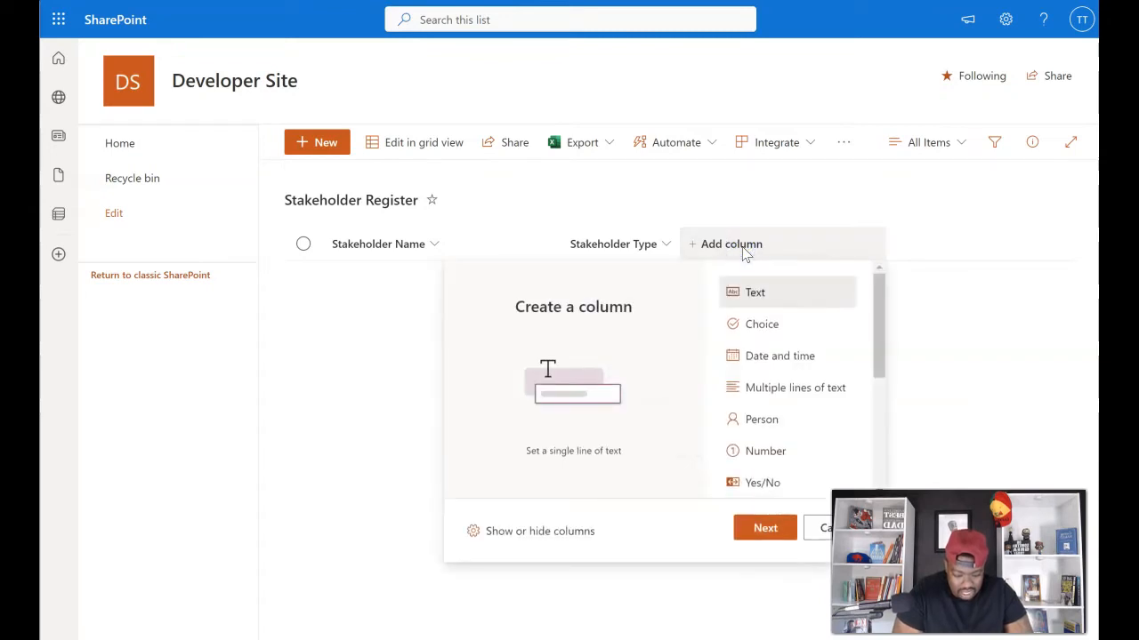
click(763, 326)
click(766, 531)
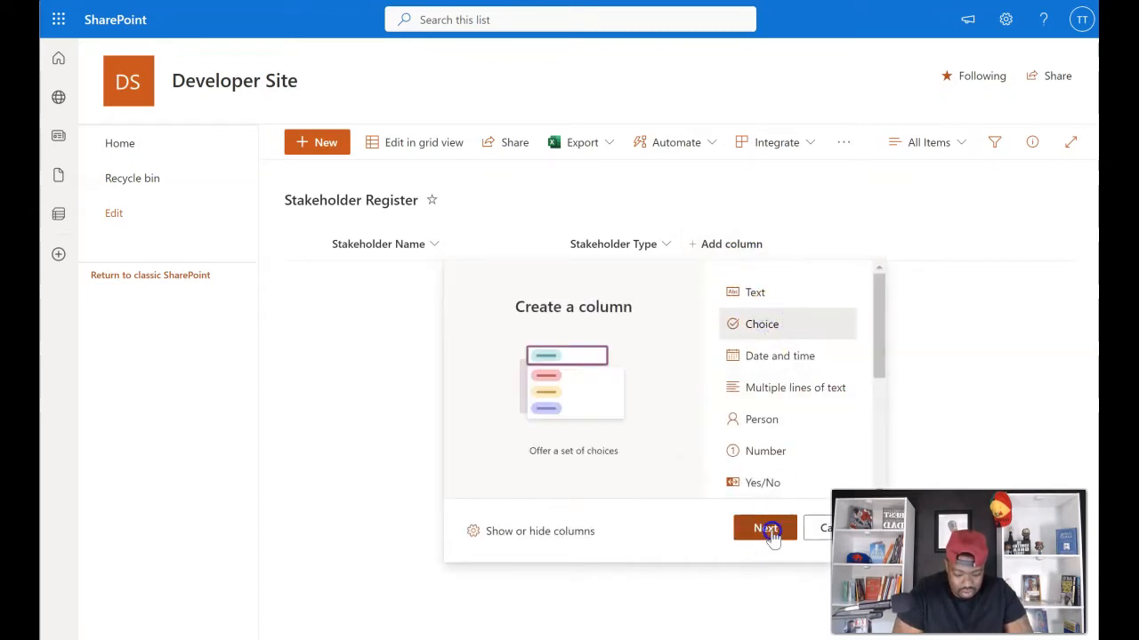
text(Role)
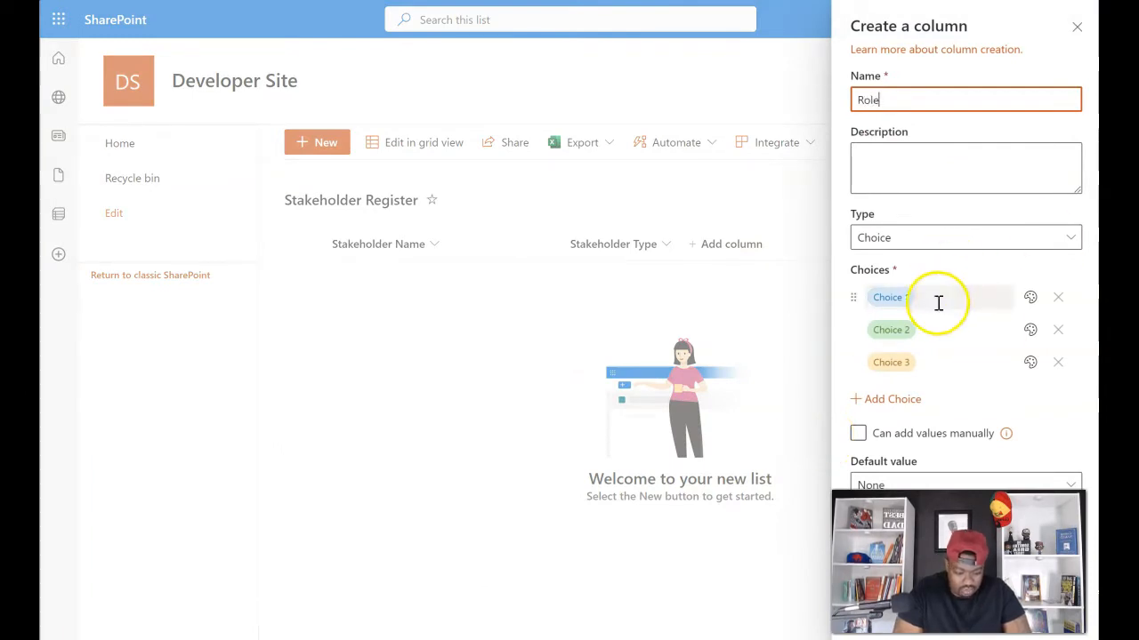
Step: Set the Role column's first two choices to Project Manager and Executive Sponsor
click(937, 303)
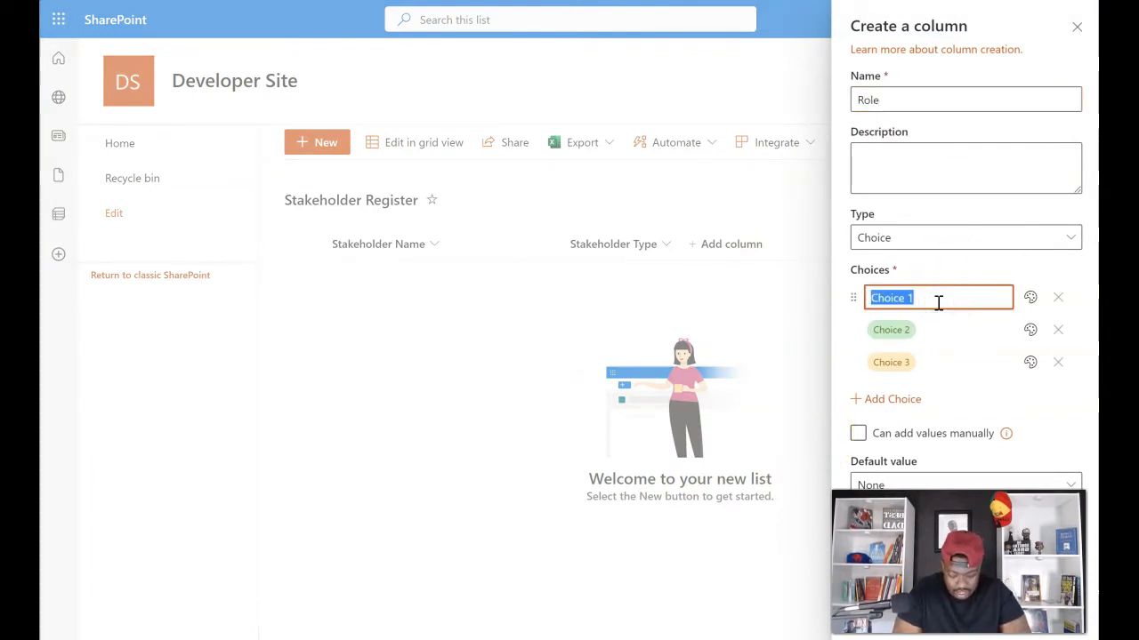
text(Porj)
key(BackSpace)
key(BackSpace)
key(BackSpace)
text(roject Manager)
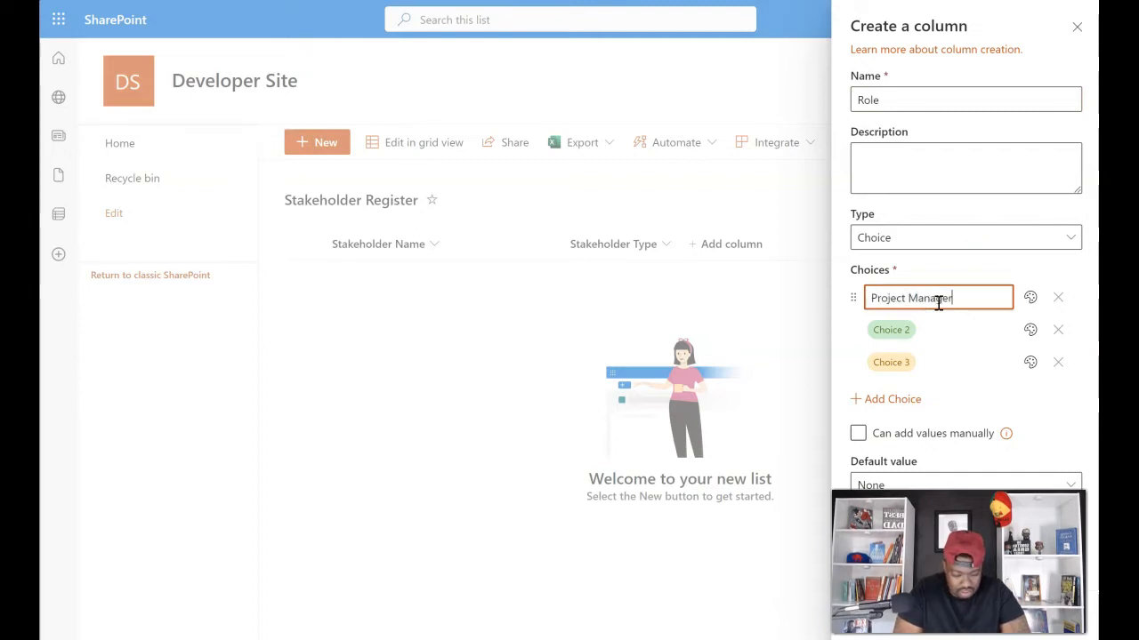
key(Return)
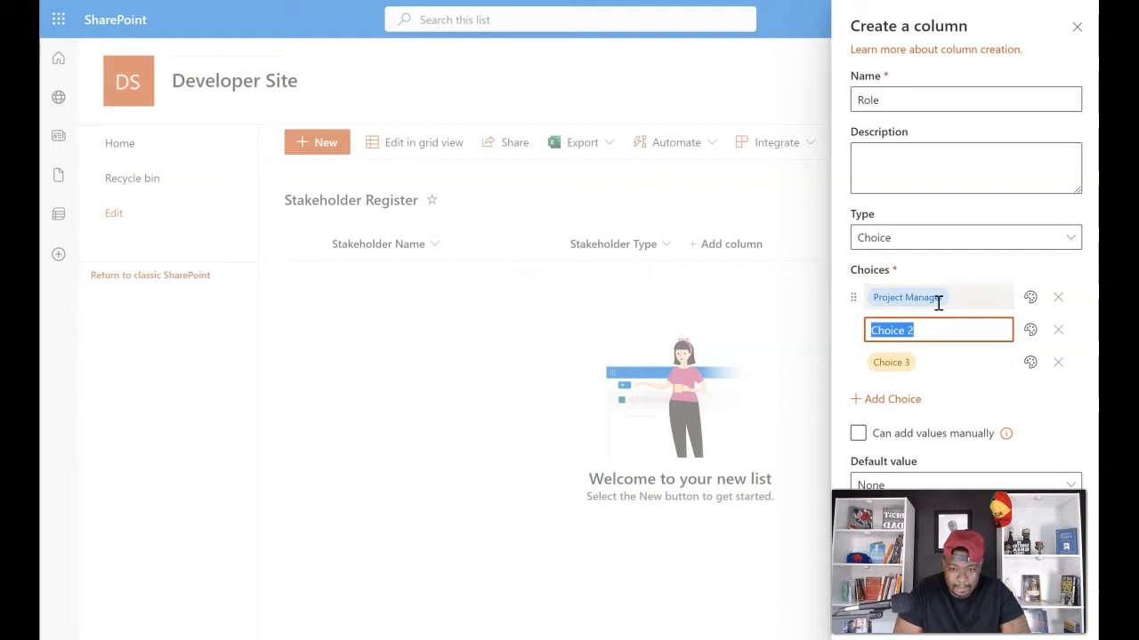
text(Exe)
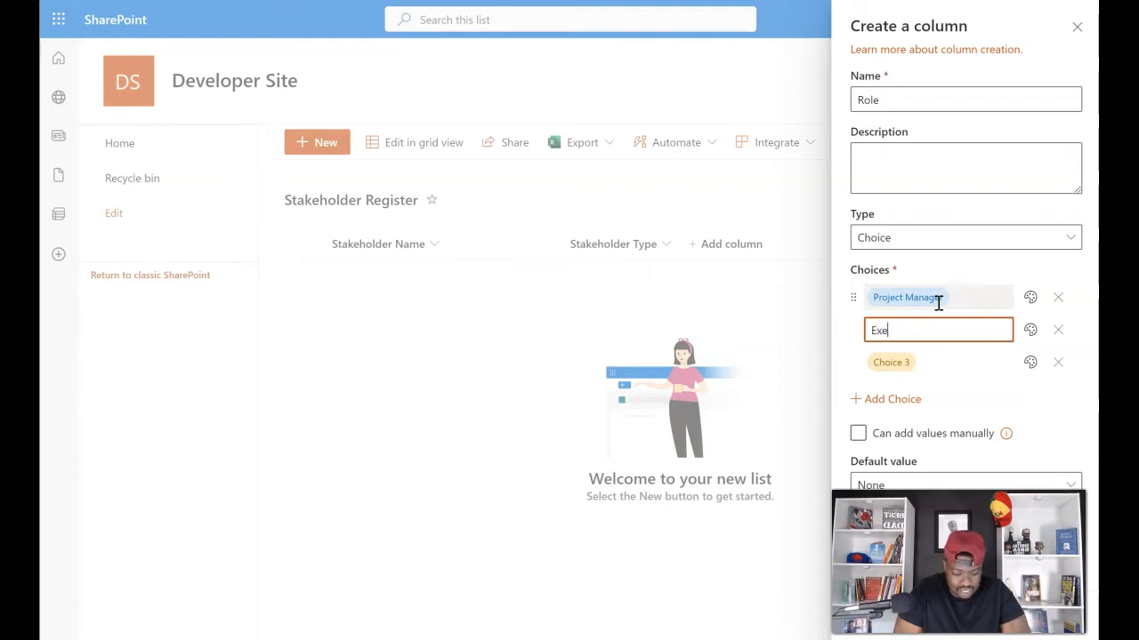
text(cutive Sponsor)
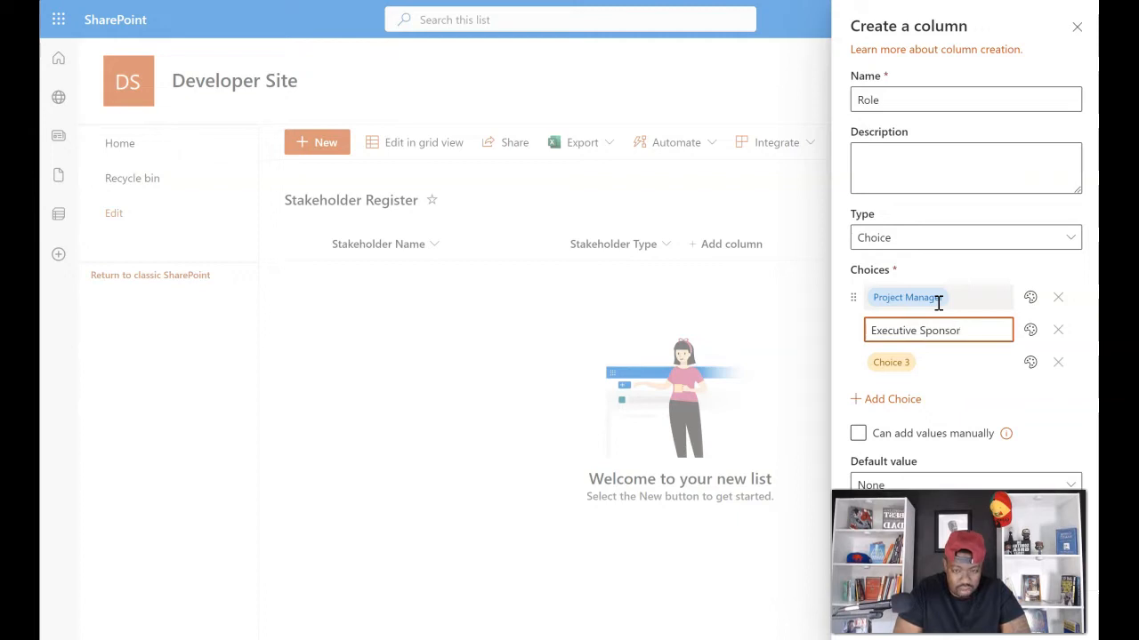
key(Tab)
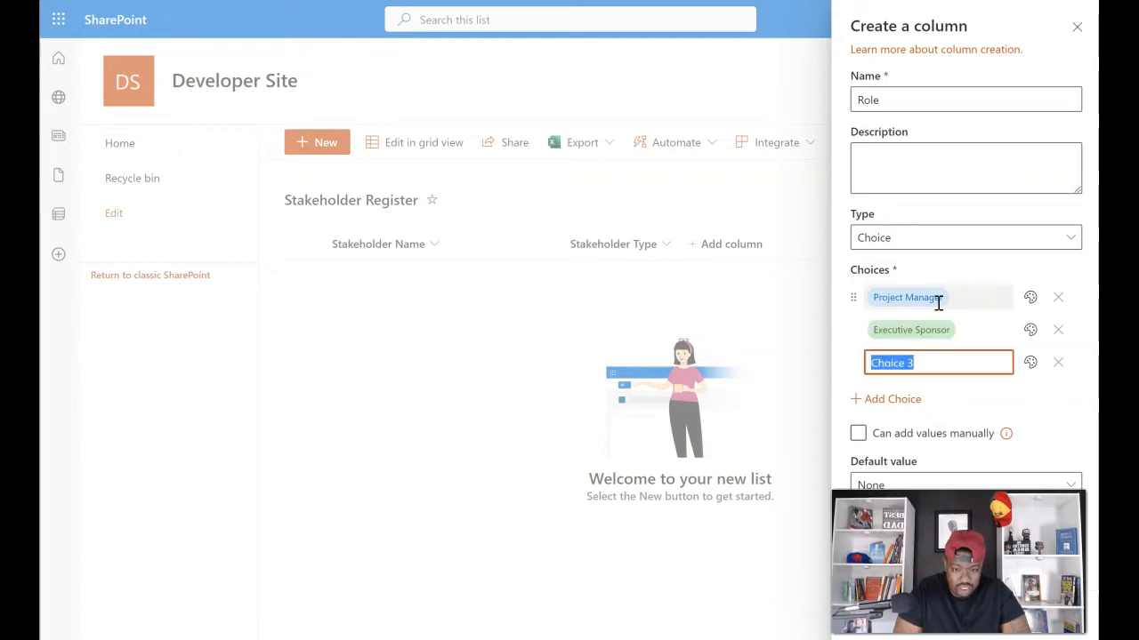
Step: Fill in Finance Lead, Legal Contact and End User as the Role column's remaining choices
text(Fi)
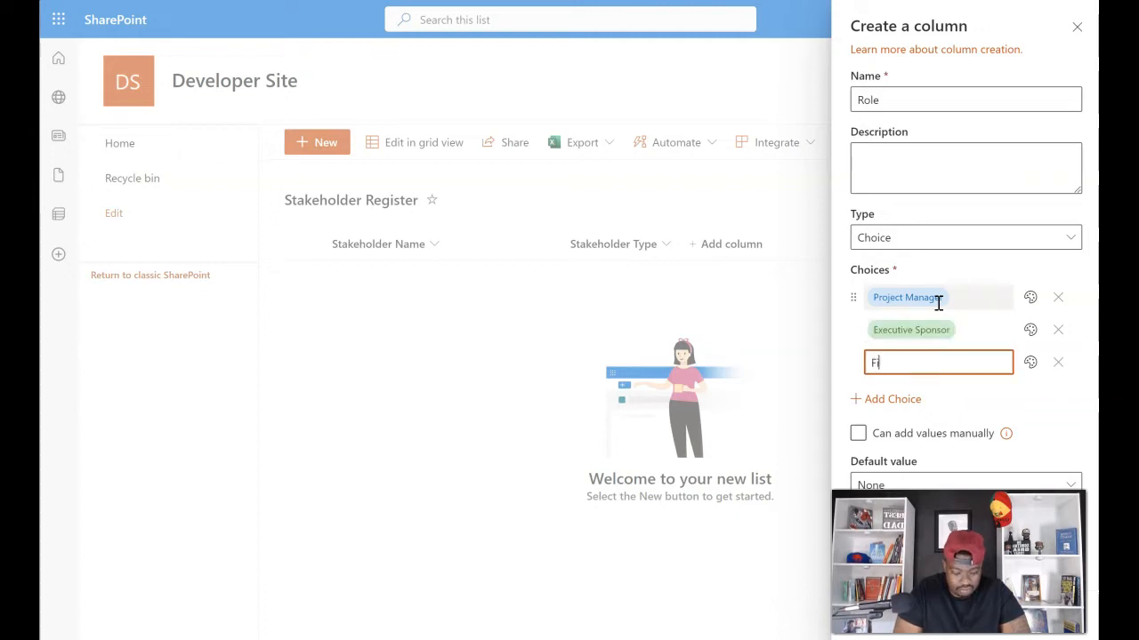
text(nance Lead)
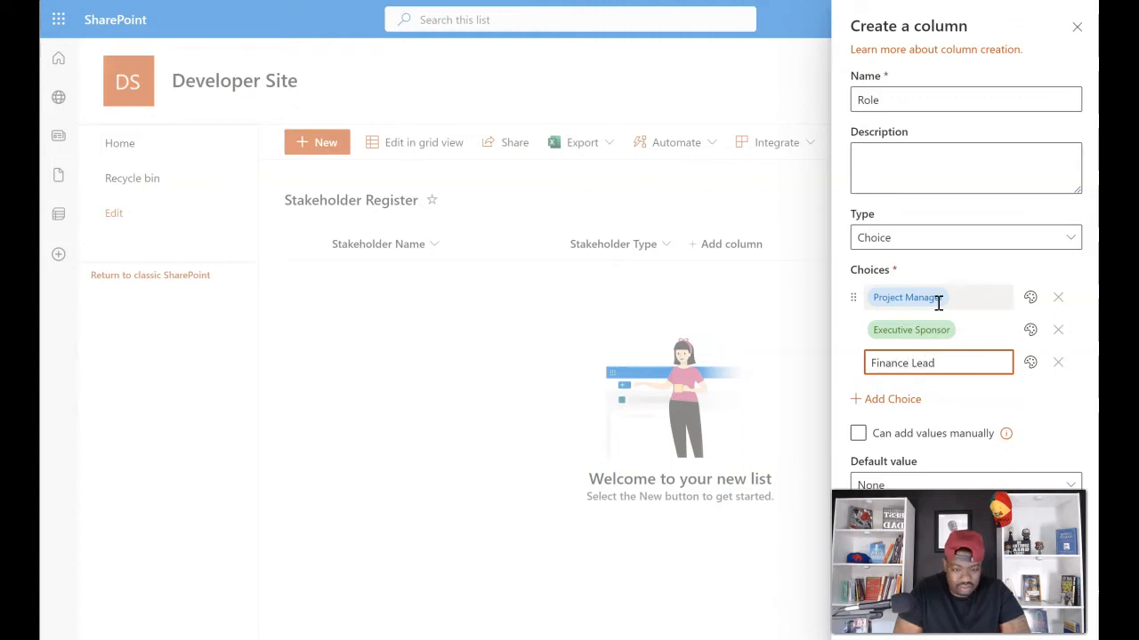
key(Tab)
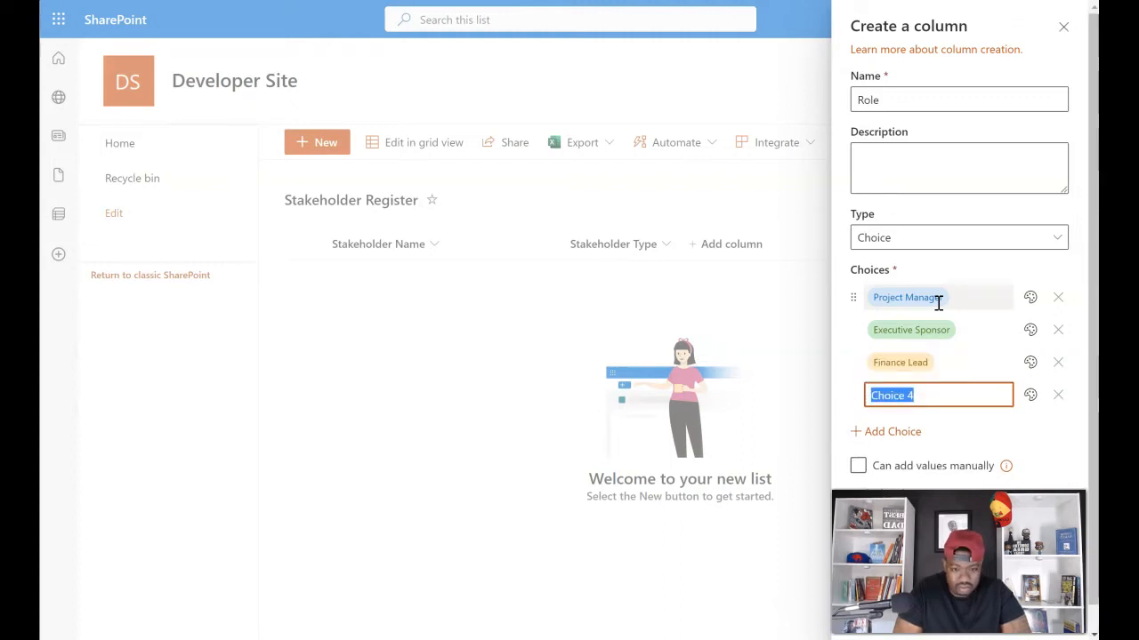
text(Lea)
key(BackSpace)
key(BackSpace)
text(egal Contact)
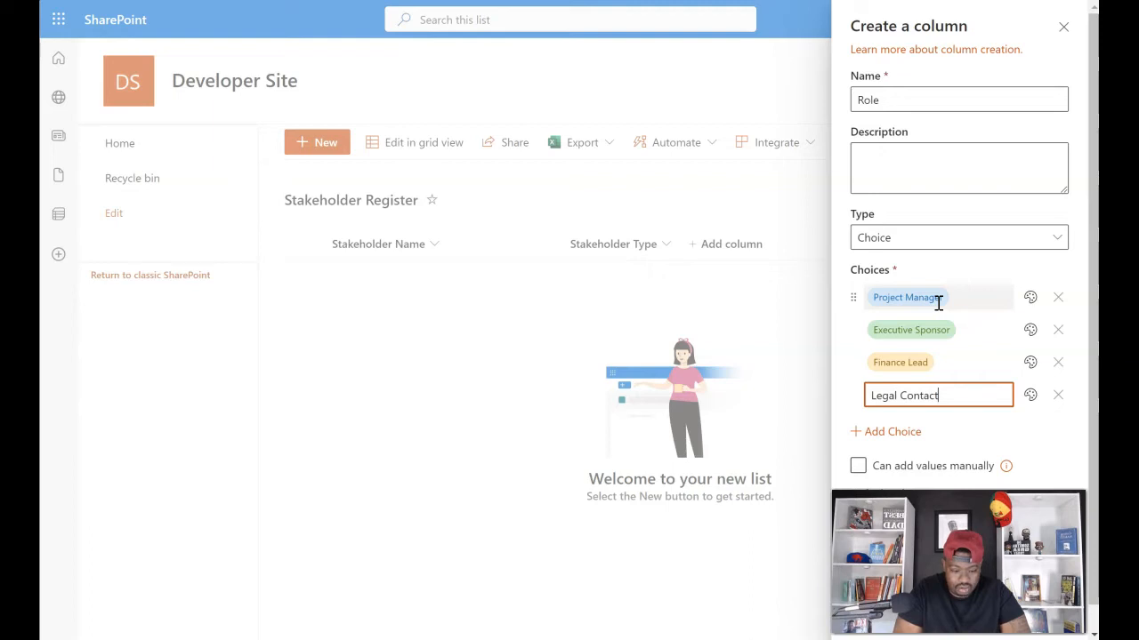
key(Return)
text(End User)
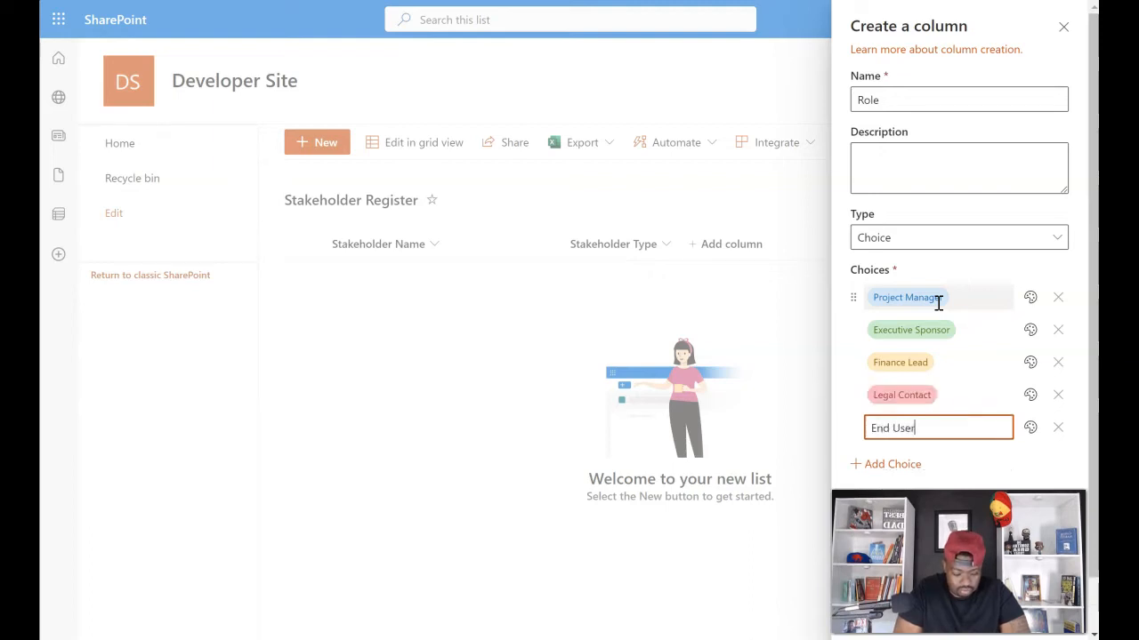
Step: Save the Role column to the list and dismiss its creation progress details
click(923, 101)
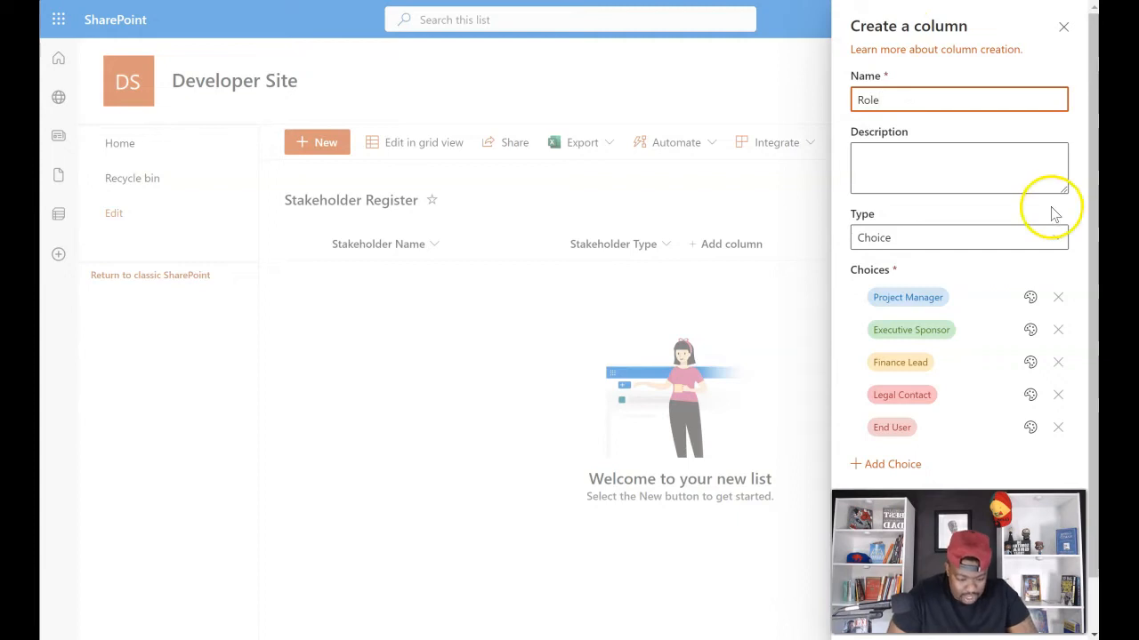
drag(954, 528, 664, 525)
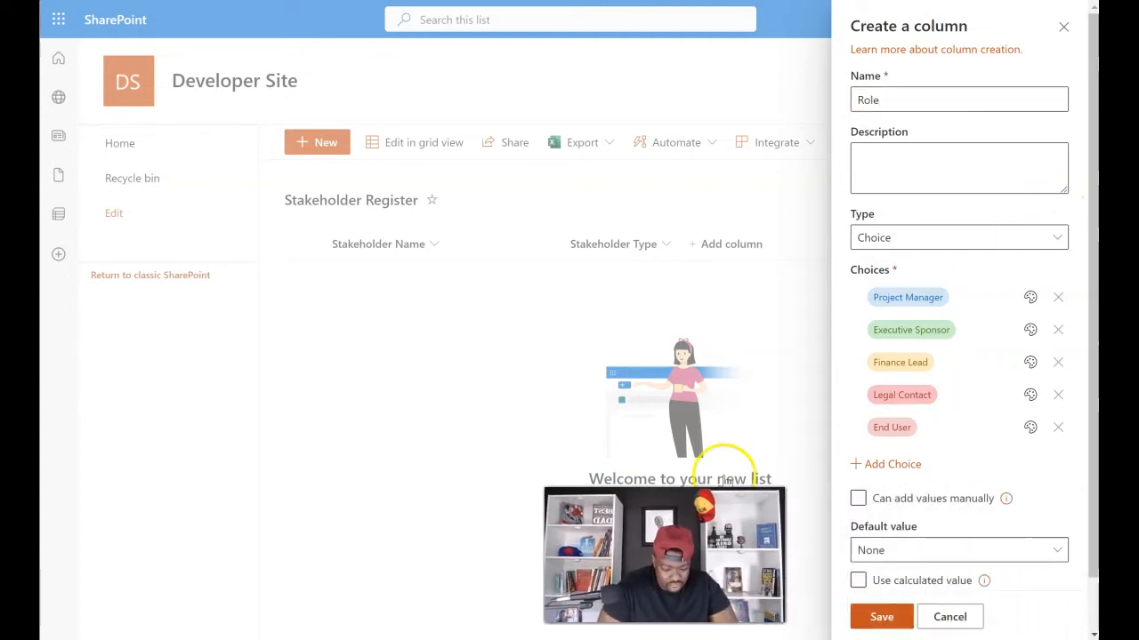
click(883, 615)
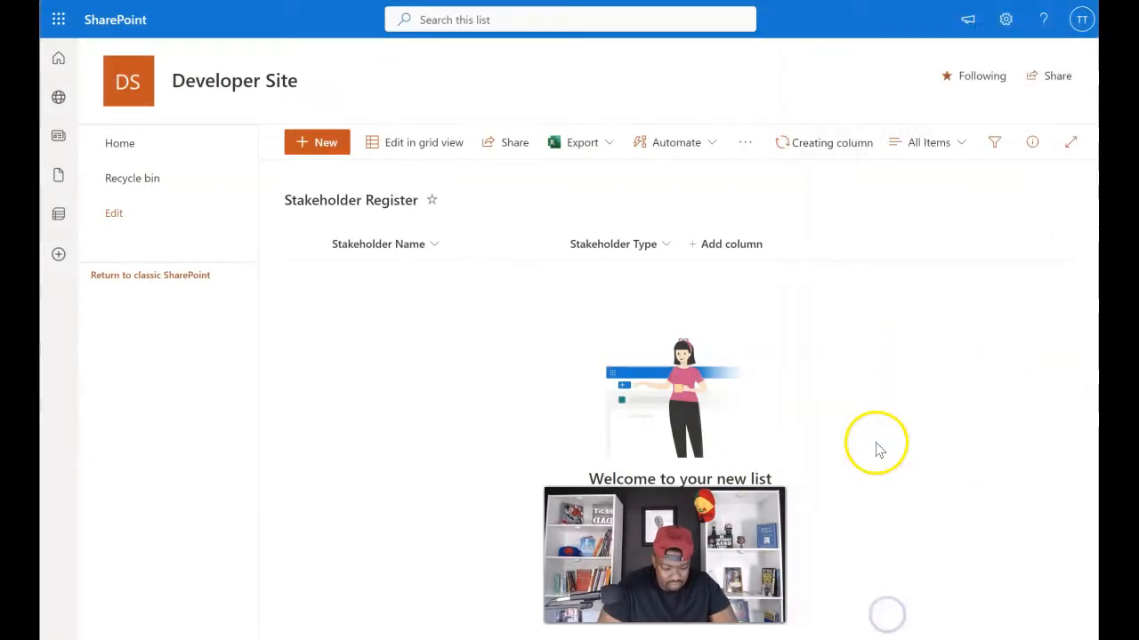
click(870, 141)
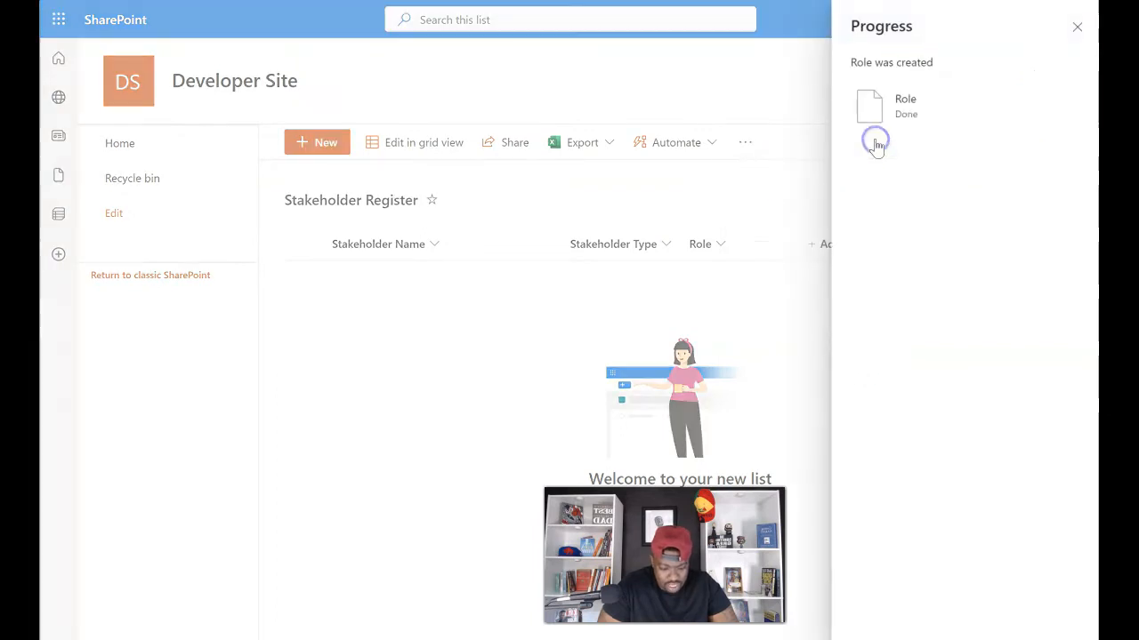
click(1077, 29)
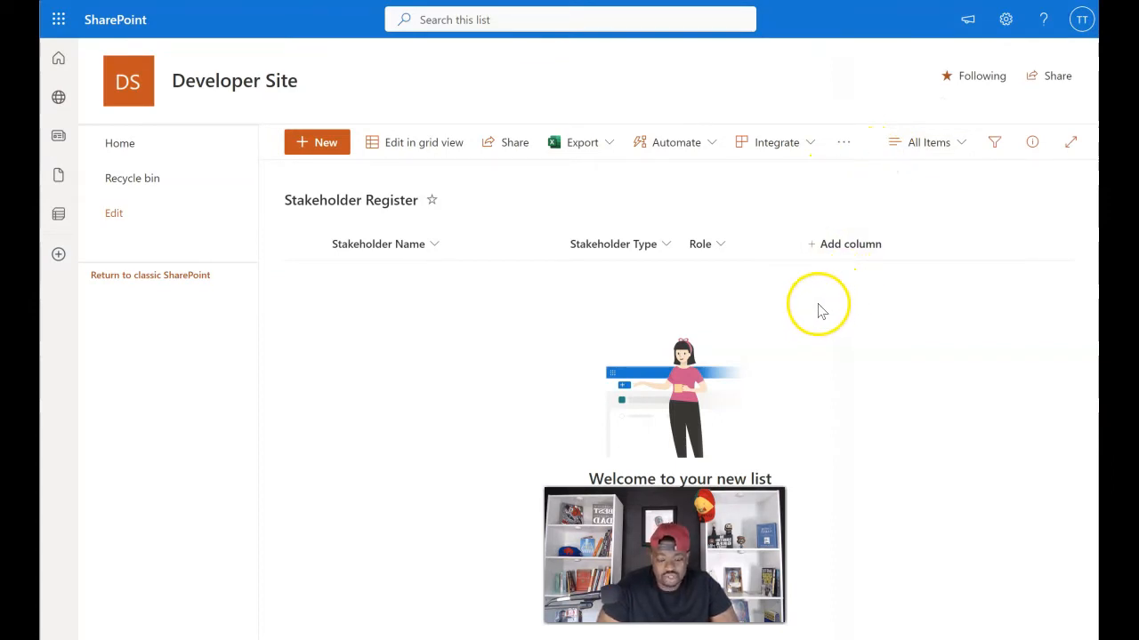
Step: Begin a new Choice column named Group in the Stakeholder Register list
click(841, 250)
click(871, 325)
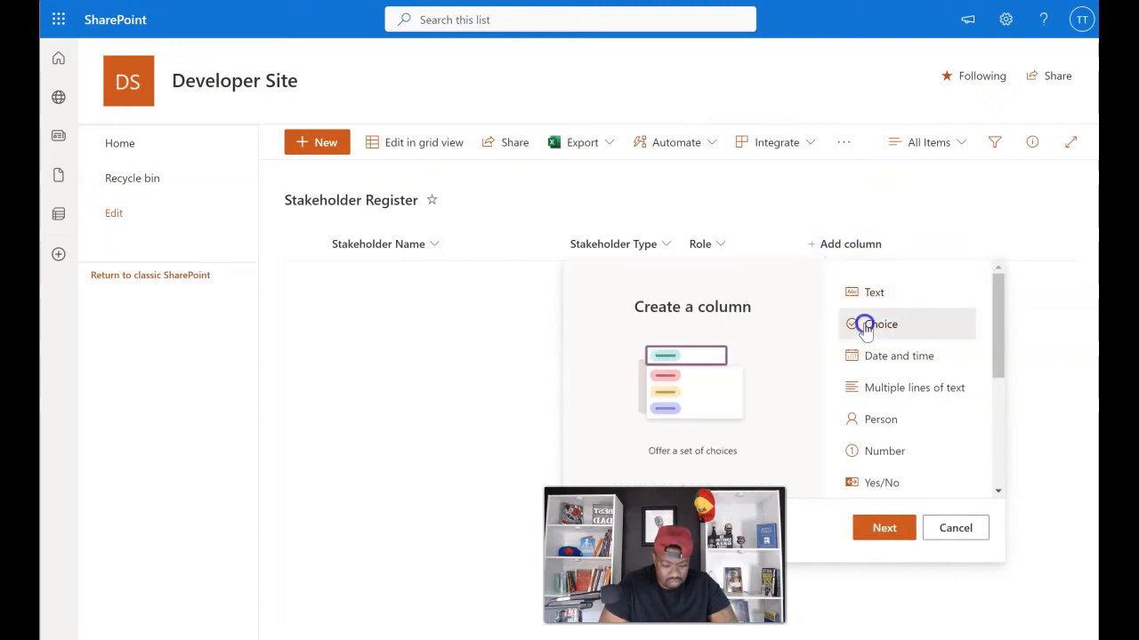
click(884, 529)
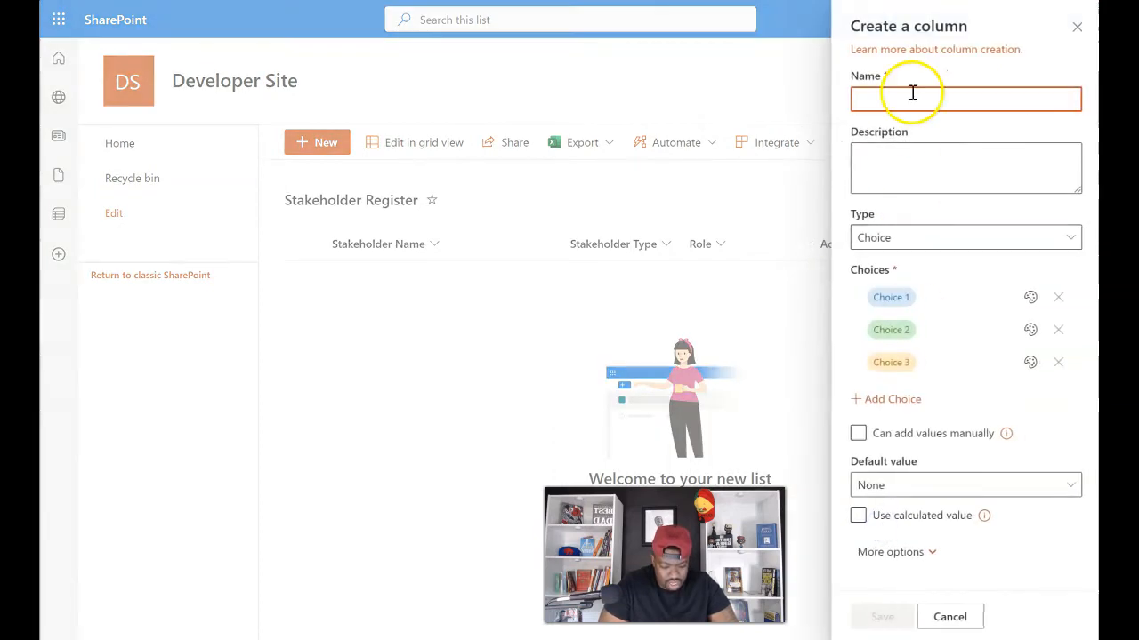
text(Group)
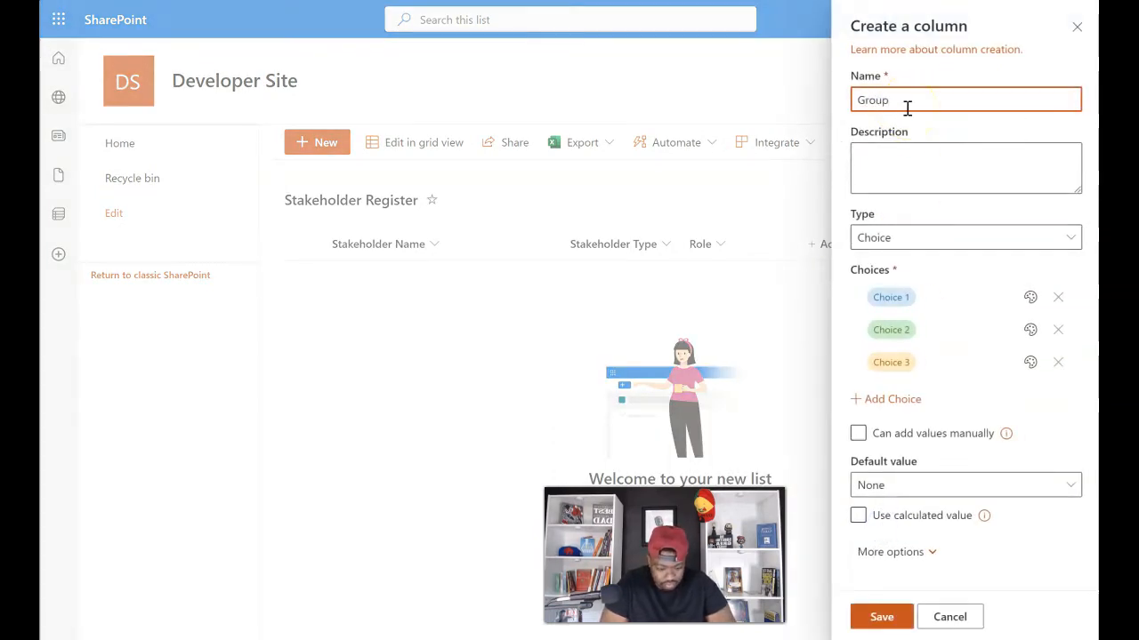
Step: Set the Group column's first three choices to Leadership, IT and HR
click(956, 298)
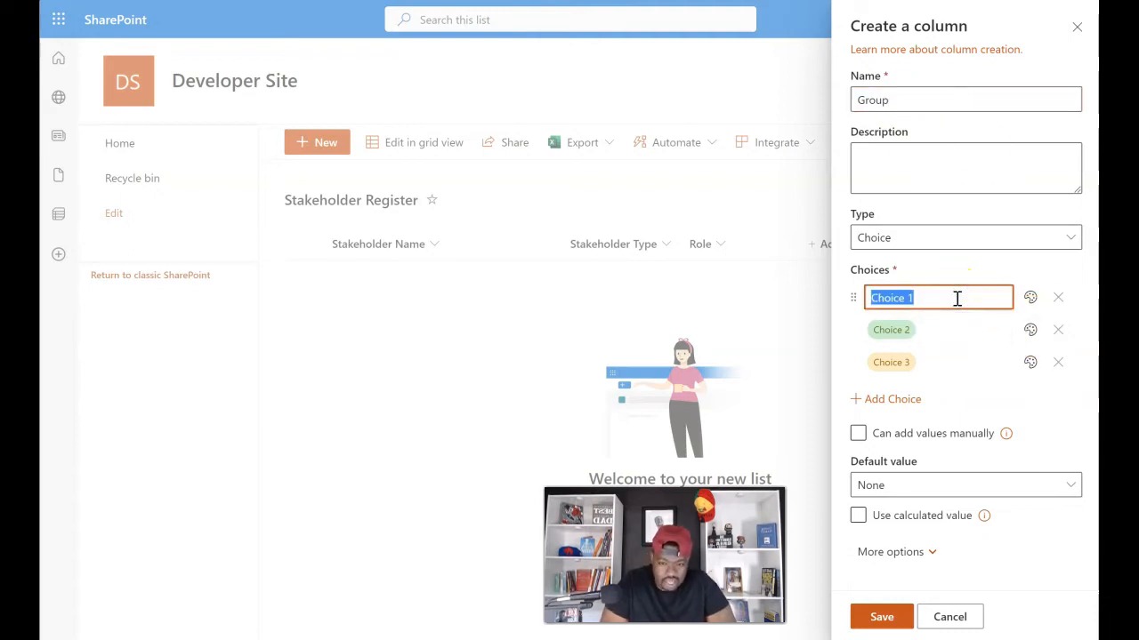
text(Leadership)
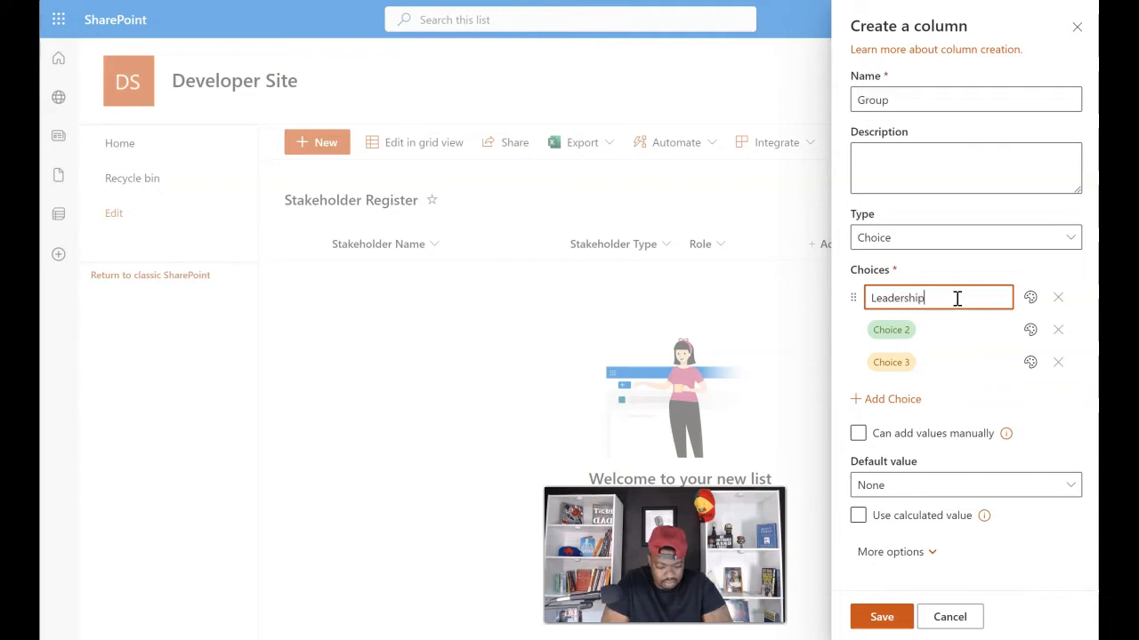
key(Return)
text(IT)
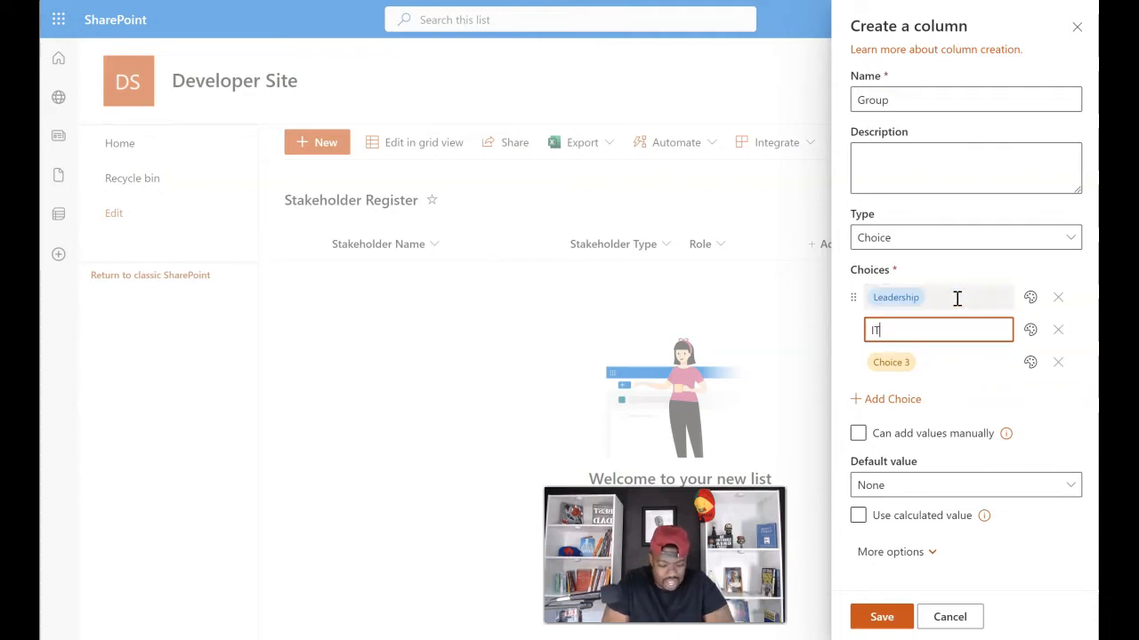
key(Return)
text(HR)
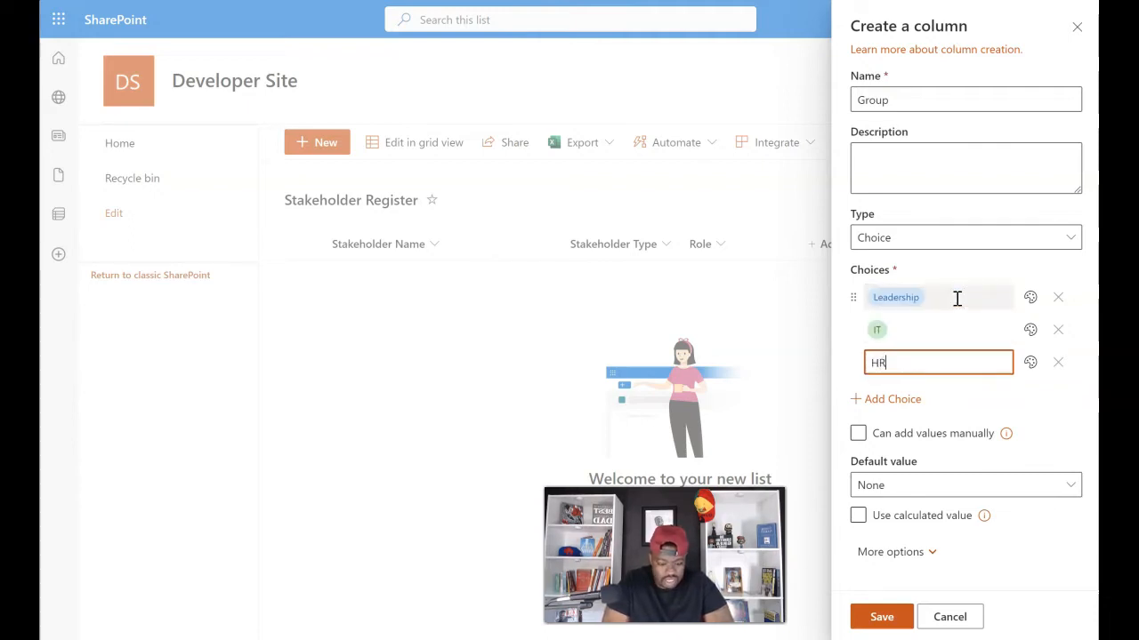
Step: Add Finance and Legal as further choices and save the Group column
key(Return)
text(Fianc)
key(BackSpace)
key(BackSpace)
key(BackSpace)
text(nance)
key(Return)
text(Lead)
key(BackSpace)
key(BackSpace)
text(gal)
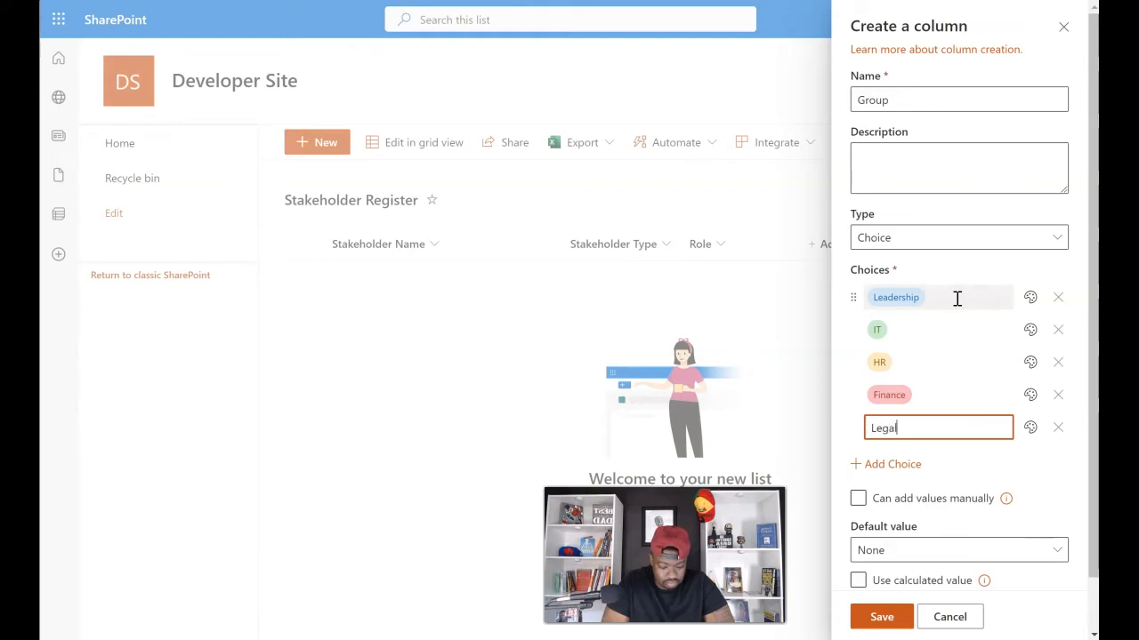
click(892, 614)
click(854, 145)
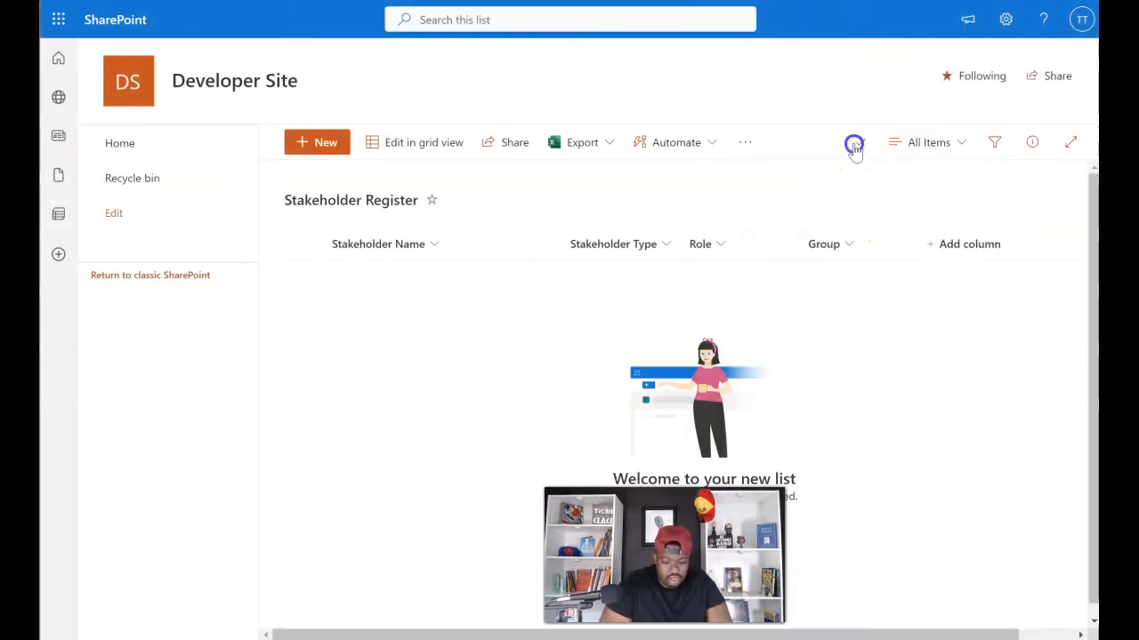
Step: Close the Group column's creation details and look through the column types available for a new column
click(1076, 26)
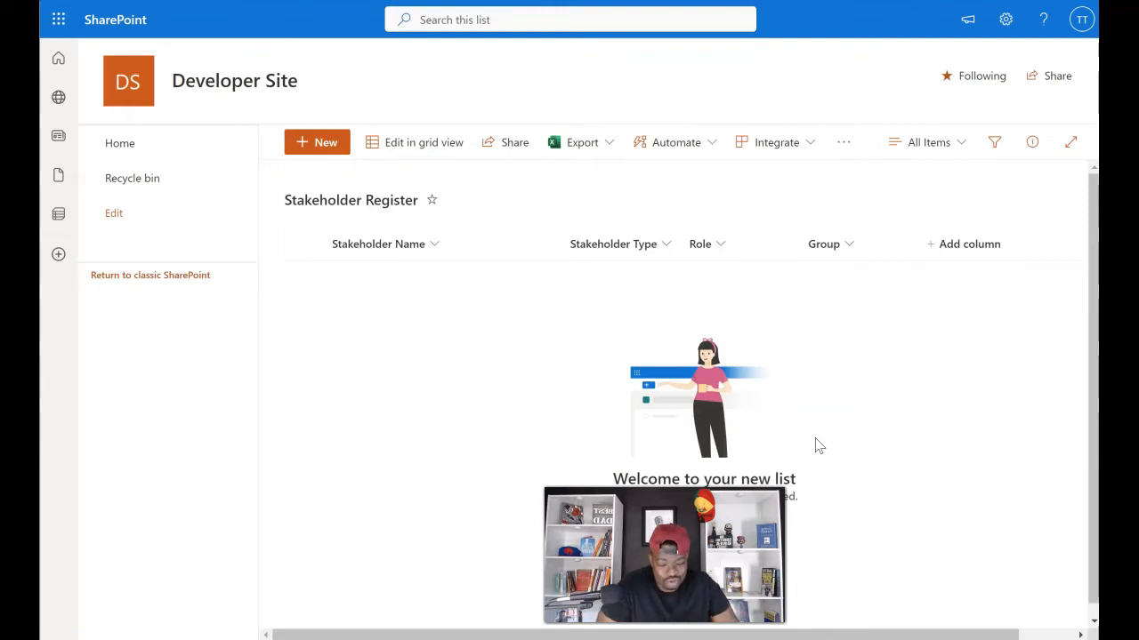
click(979, 243)
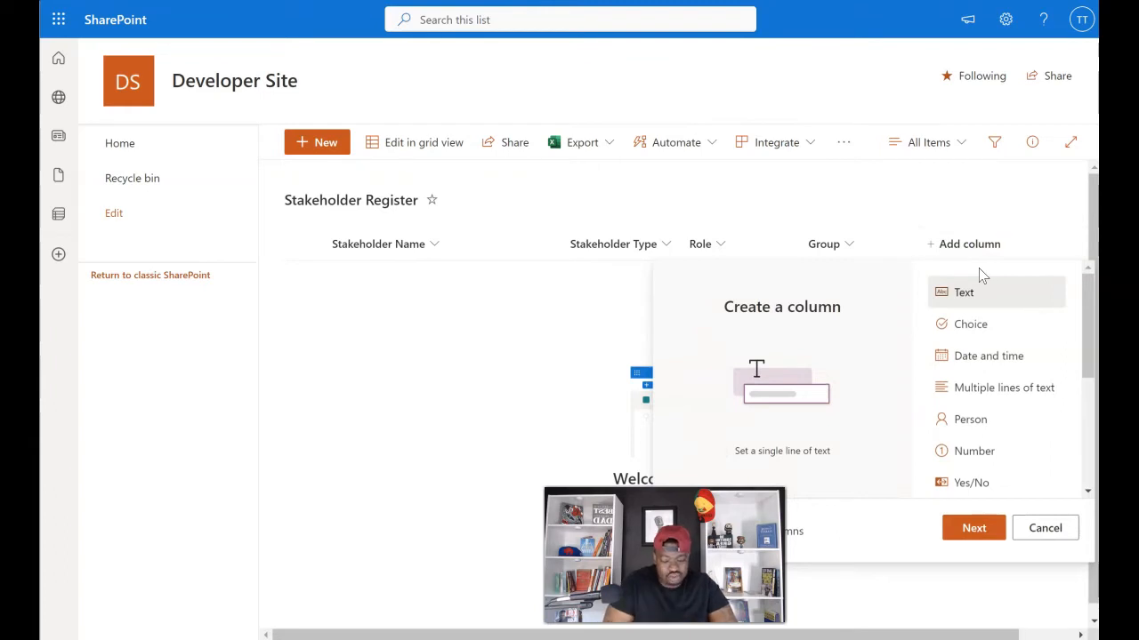
click(978, 253)
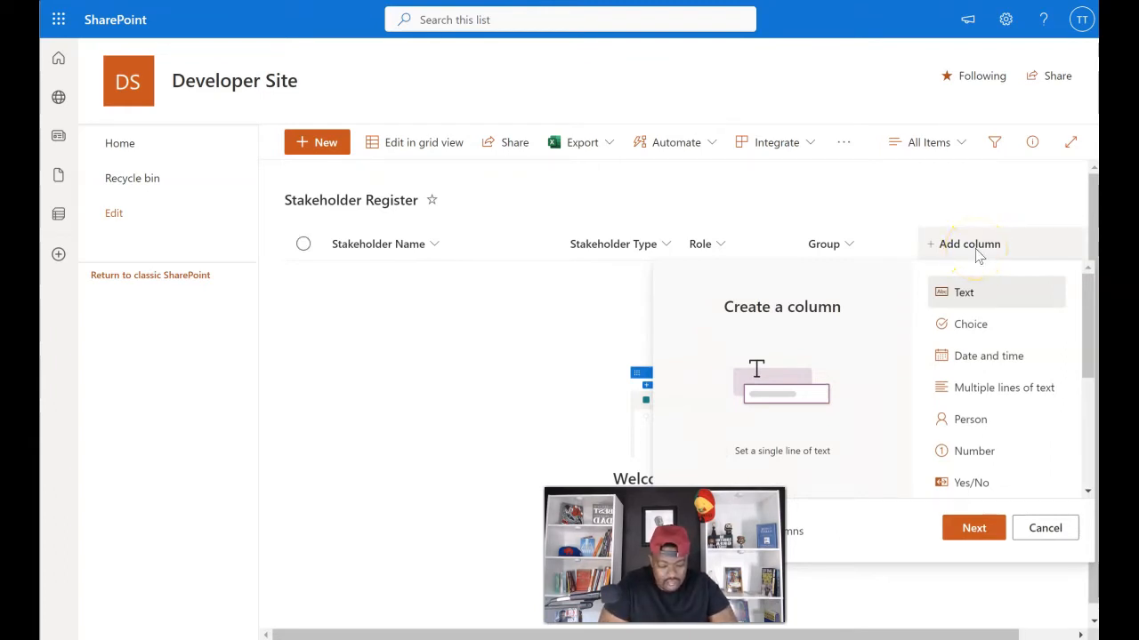
click(966, 298)
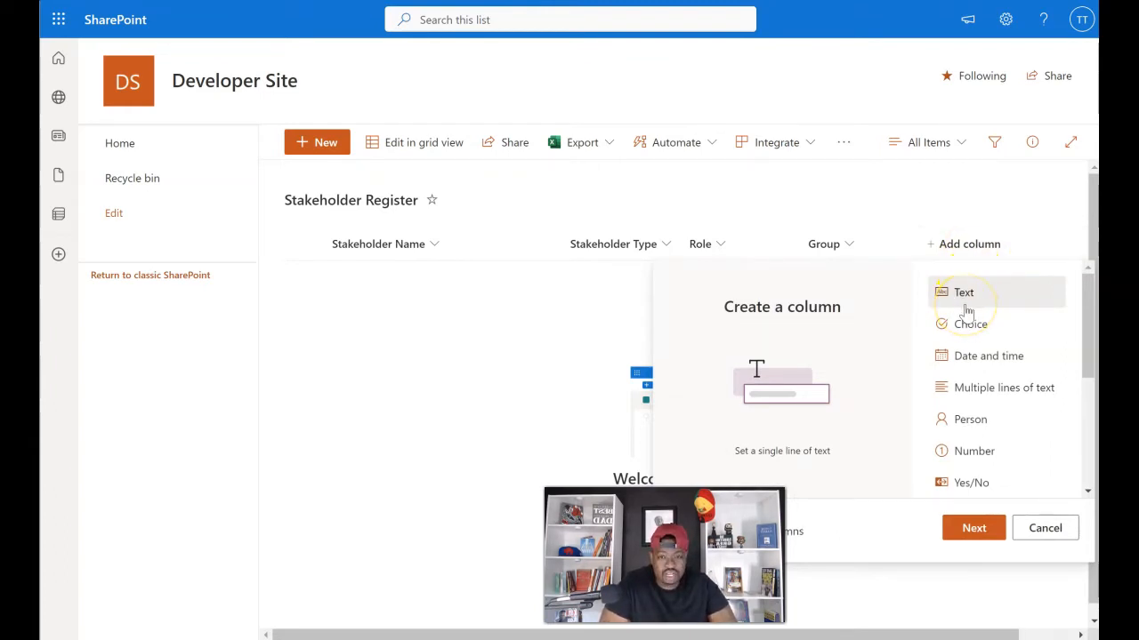
click(965, 357)
scroll(965, 365, down, 1)
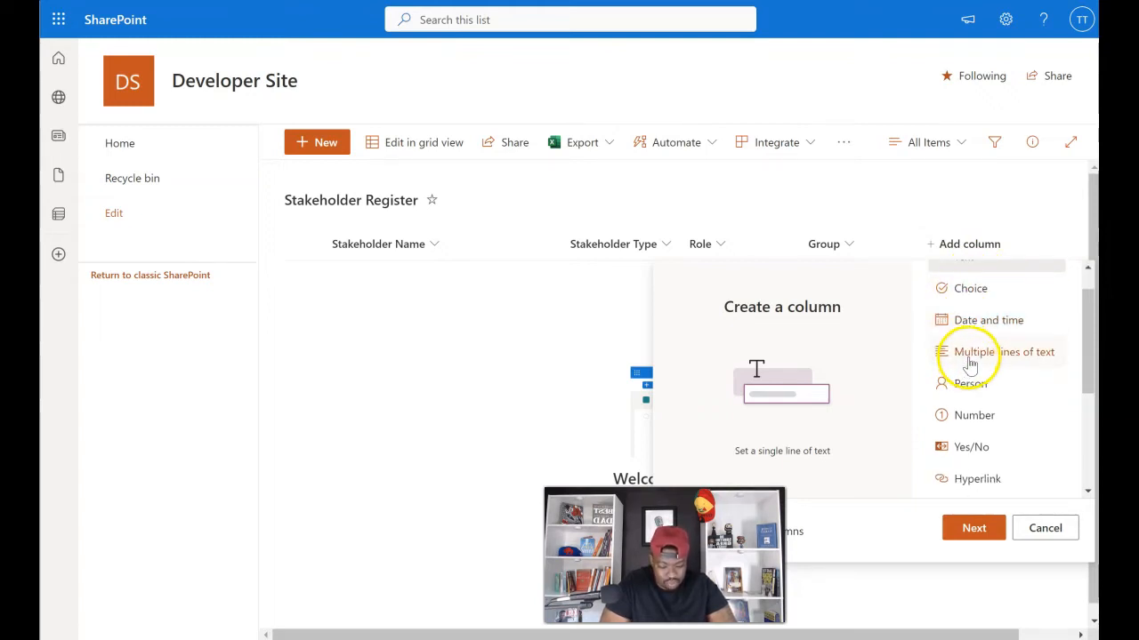
scroll(968, 365, down, 2)
scroll(970, 365, down, 4)
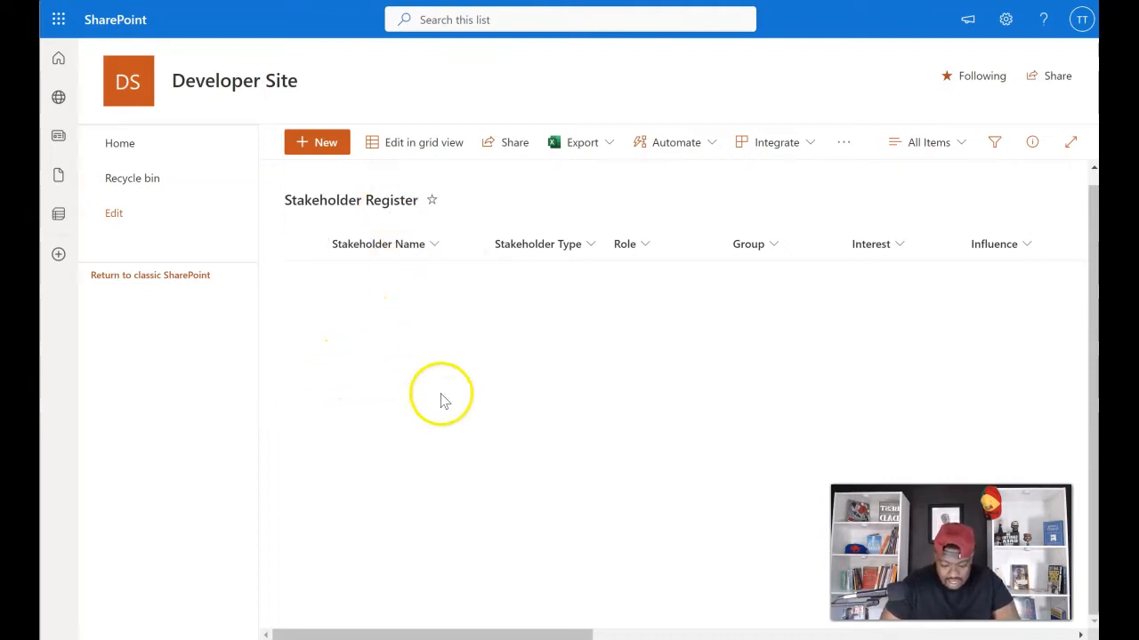
Step: Rename the Action Step Dates column to Action Steps Date and save the change
drag(333, 634, 765, 631)
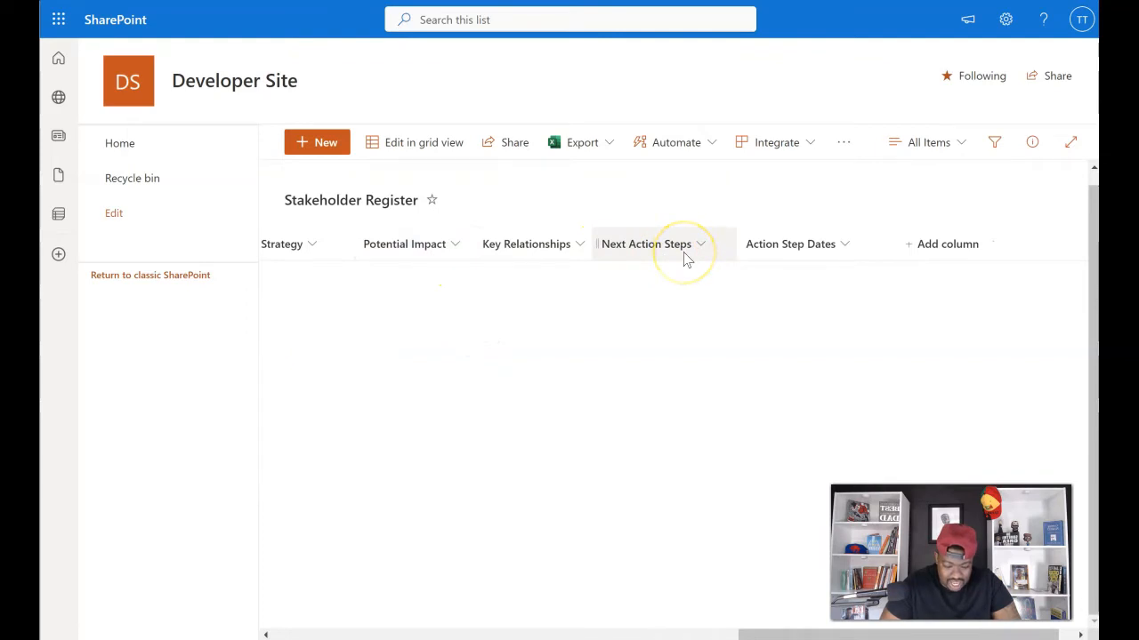
click(827, 259)
mouse_move(851, 393)
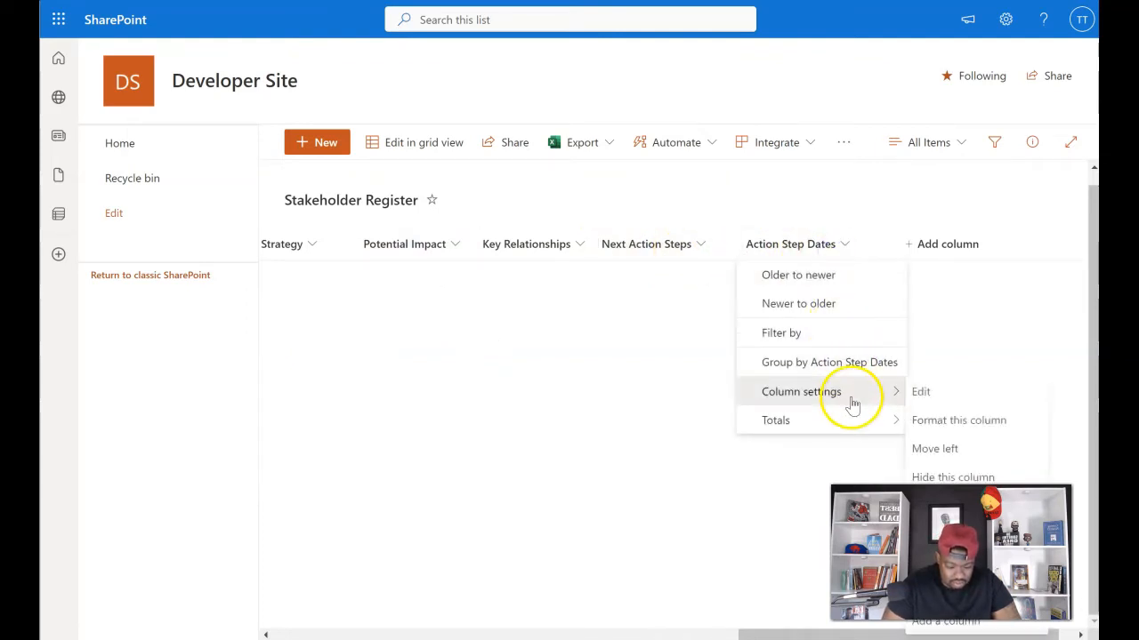
click(925, 393)
click(959, 97)
key(BackSpace)
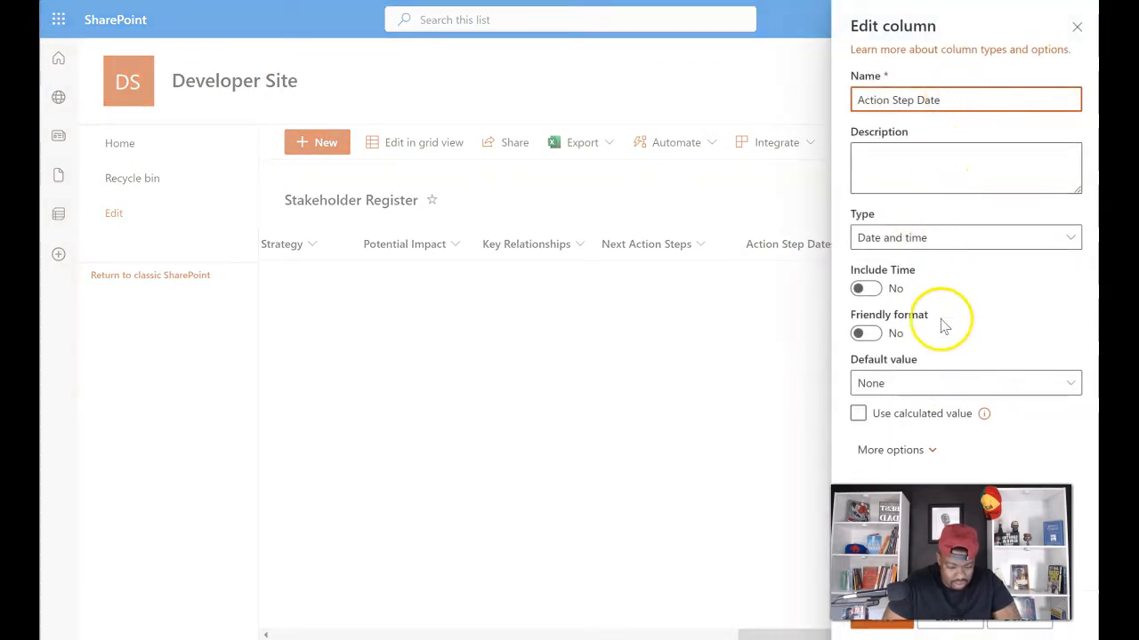
click(914, 100)
key(BackSpace)
text(s)
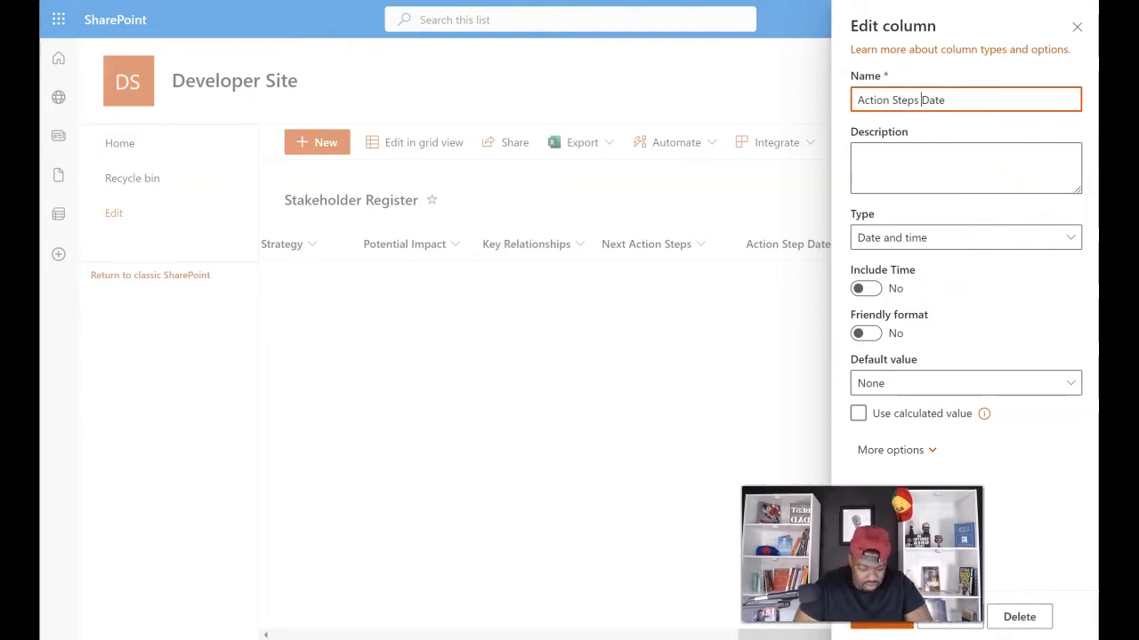
click(885, 613)
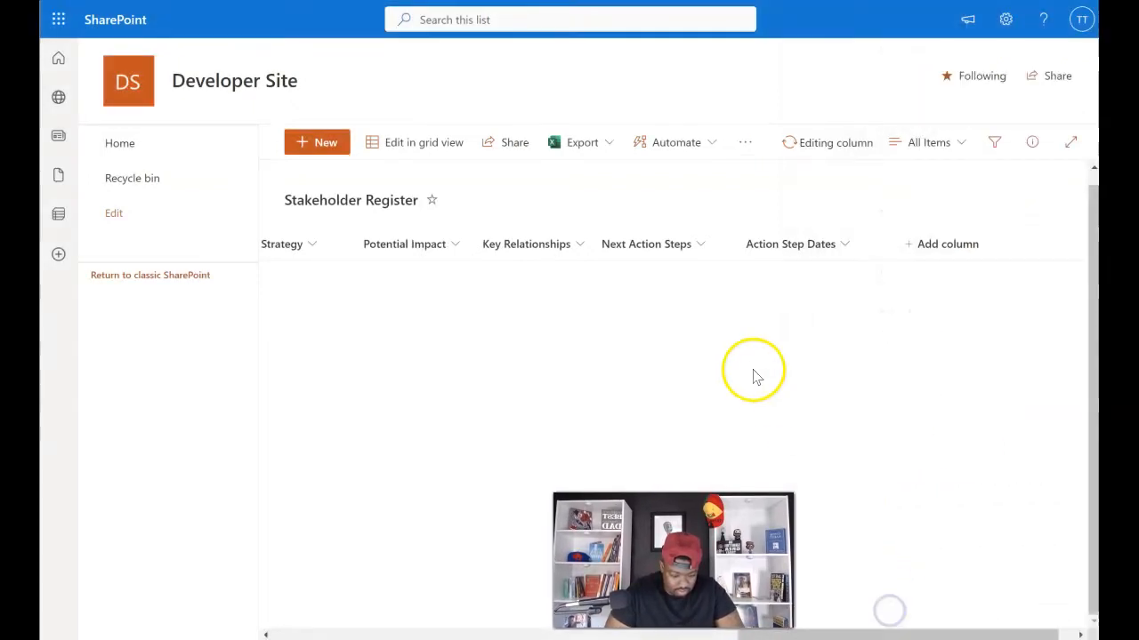
click(861, 143)
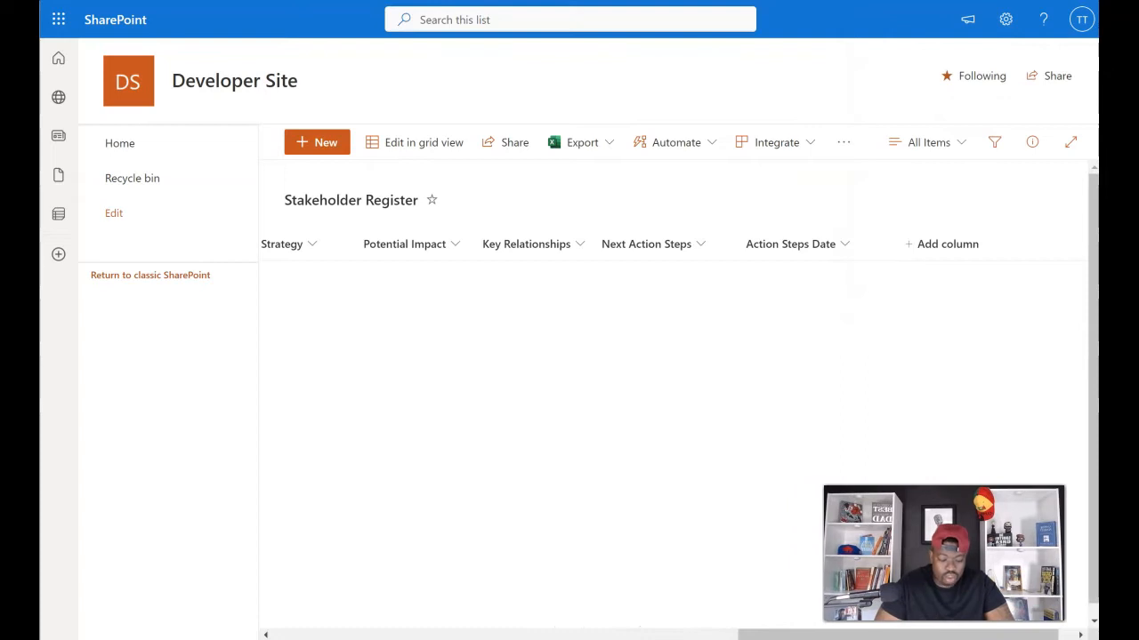
Step: Switch the list to grid editing, enter the first stakeholder's name and set Stakeholder Type to Internal
drag(765, 634, 257, 597)
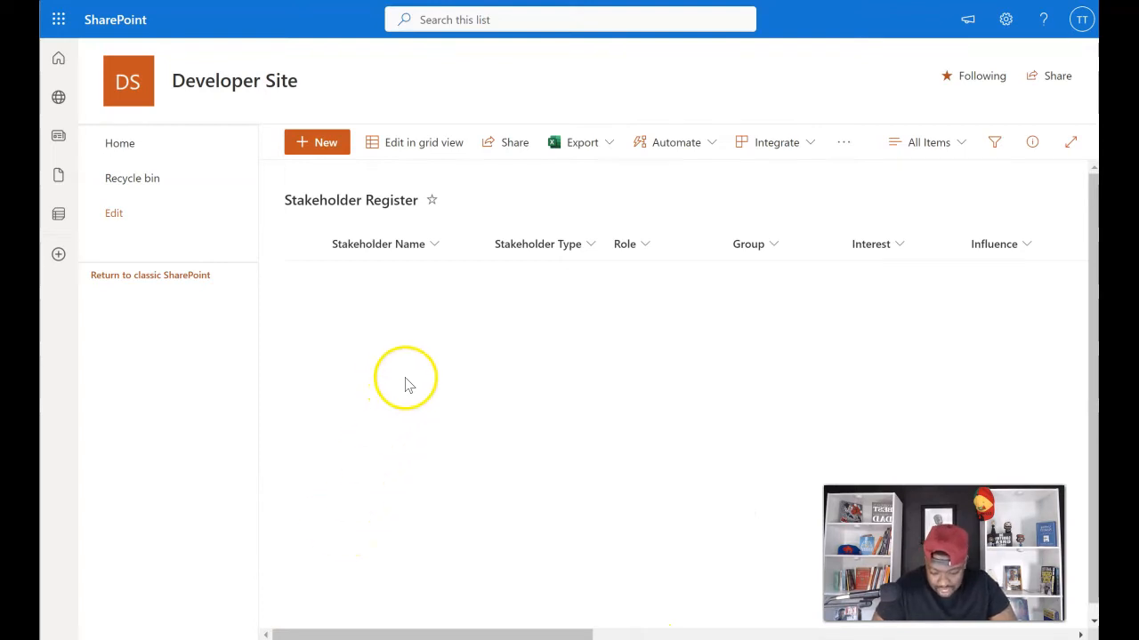
click(422, 149)
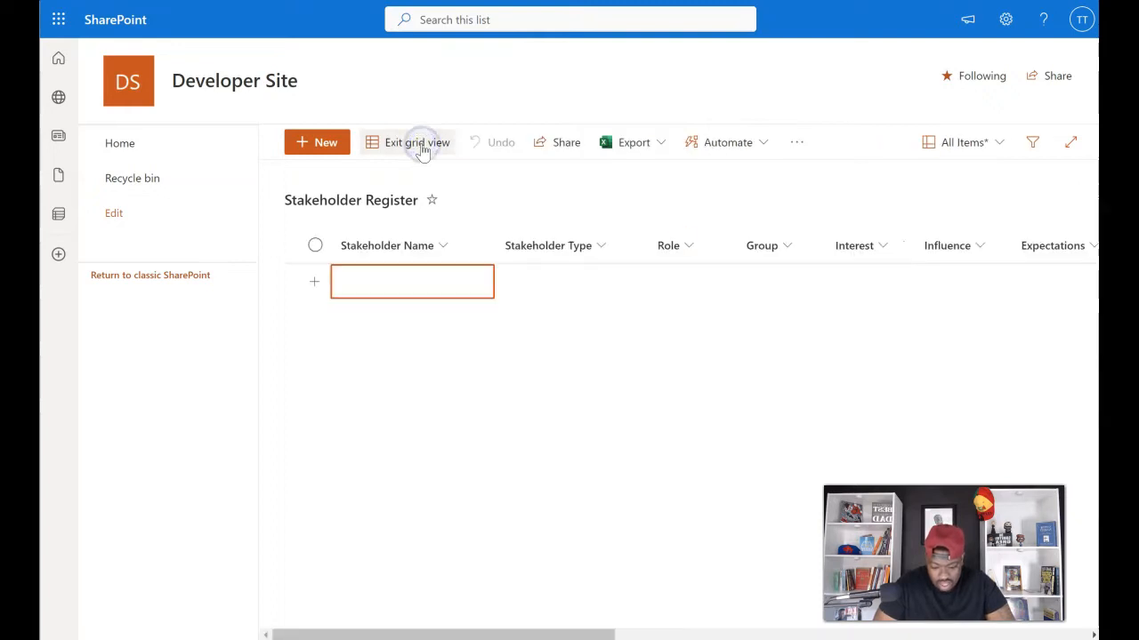
click(399, 277)
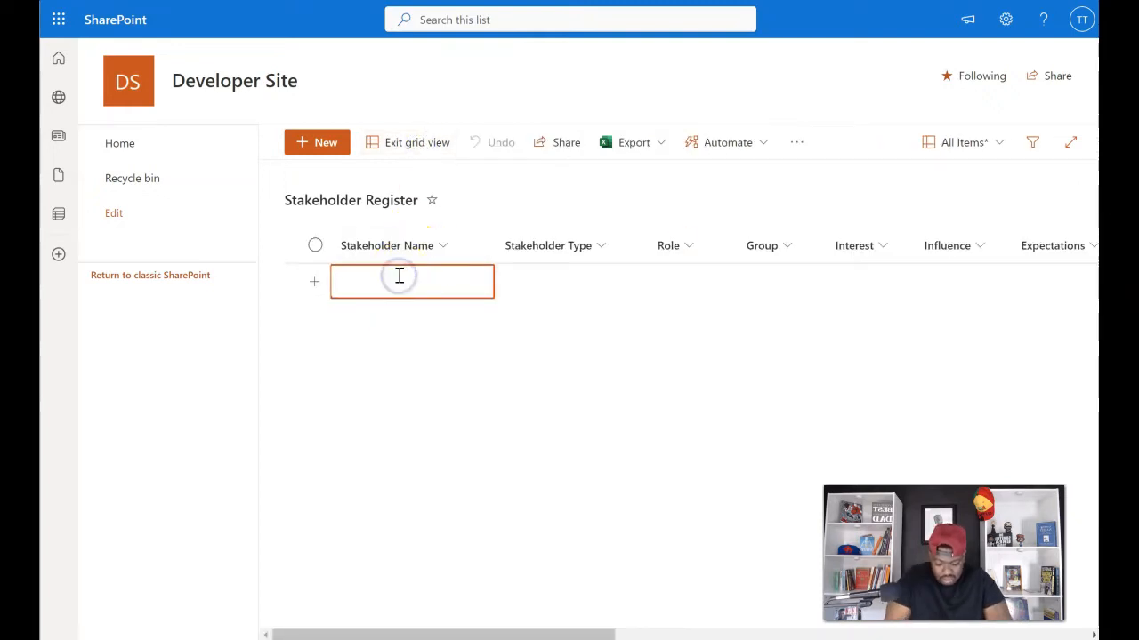
text(Stringer Bell)
key(Tab)
click(496, 281)
click(576, 324)
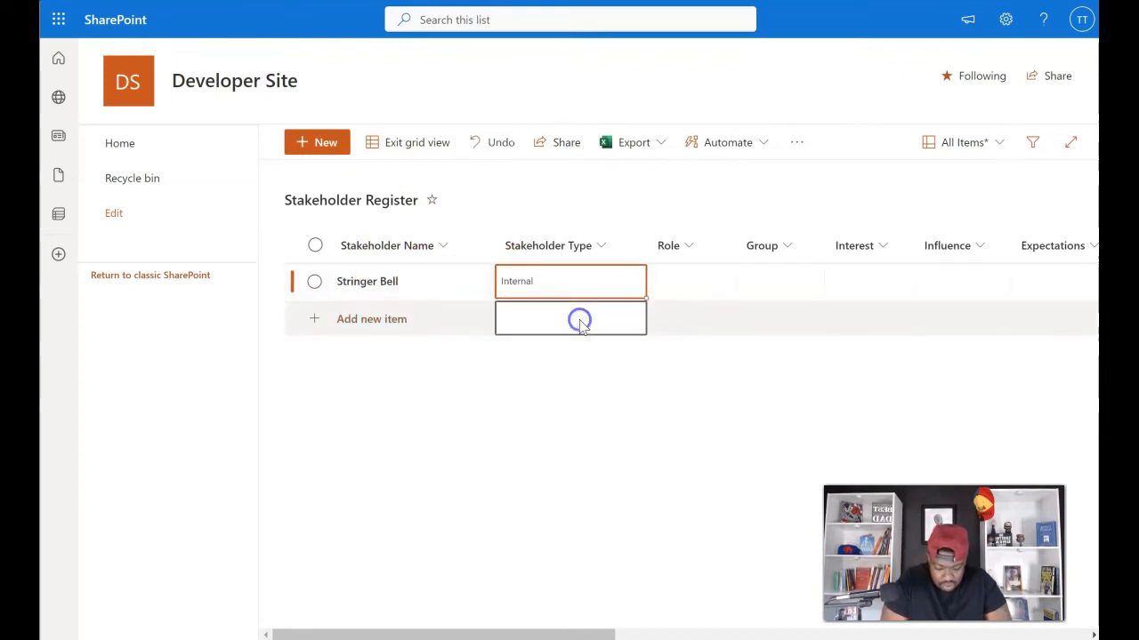
Step: Widen the Role column, then set the stakeholder's Role to Executive Sponsor and Group to Leadership
click(663, 286)
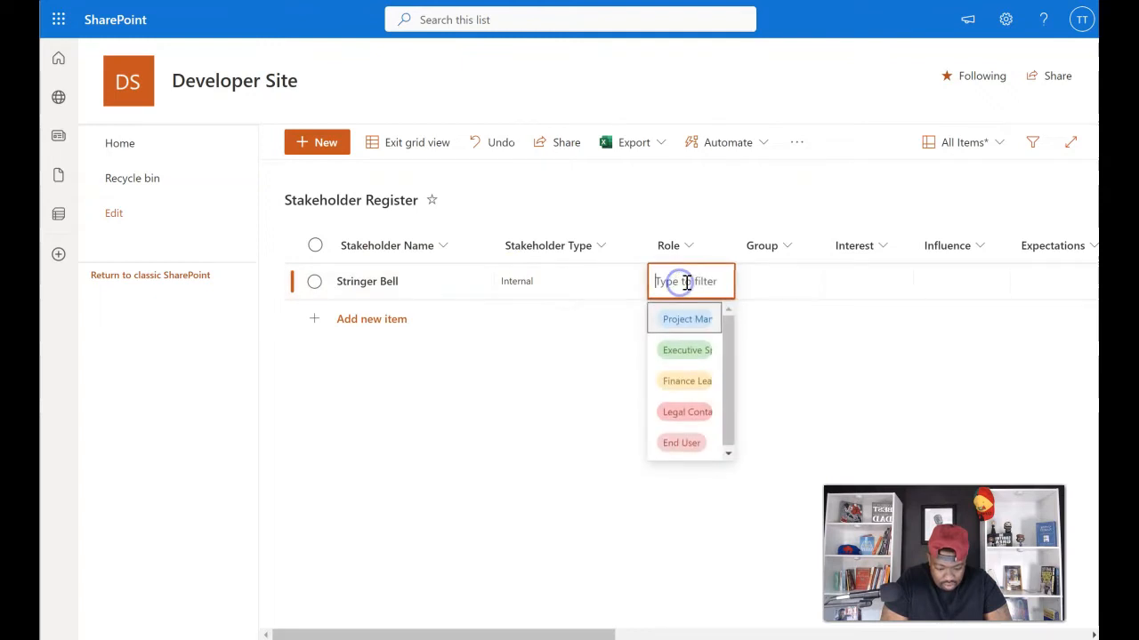
drag(732, 243, 775, 249)
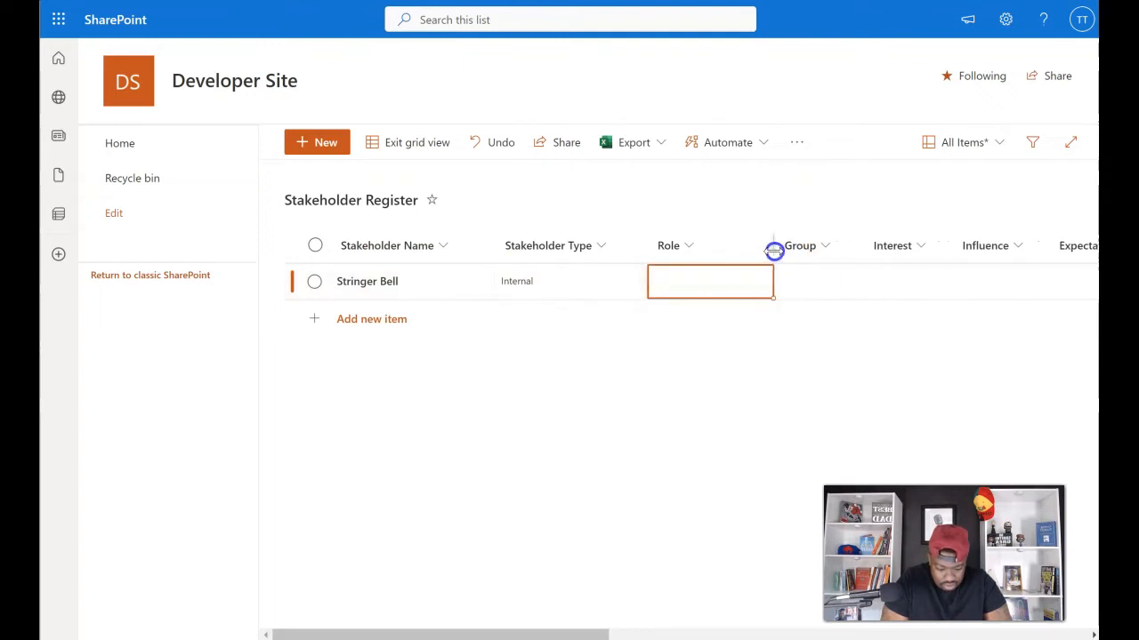
click(715, 281)
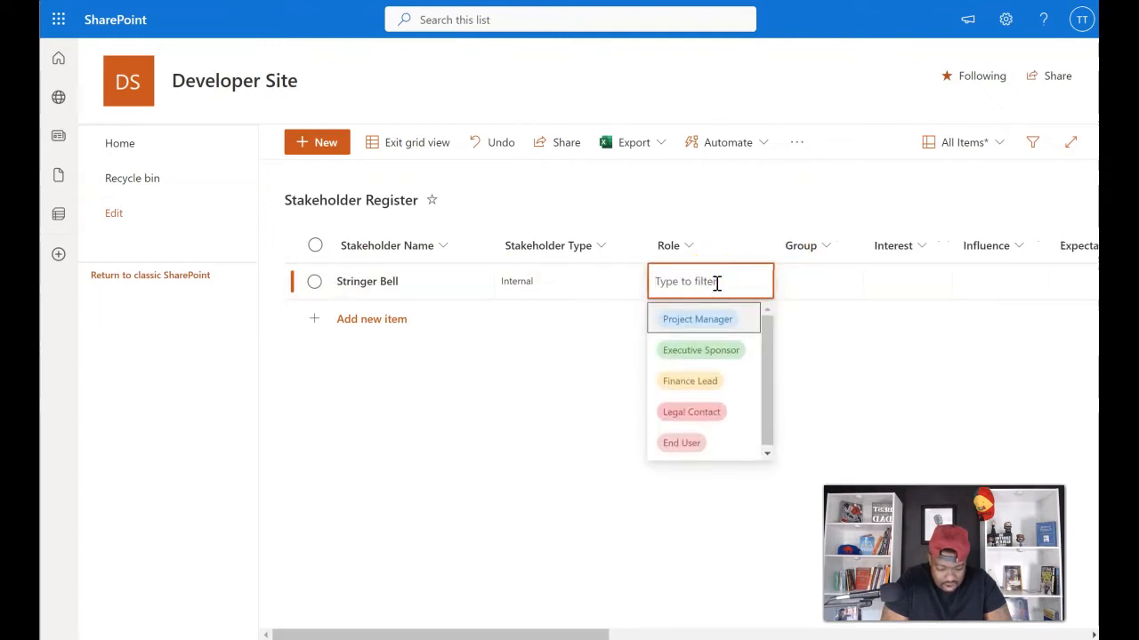
click(703, 352)
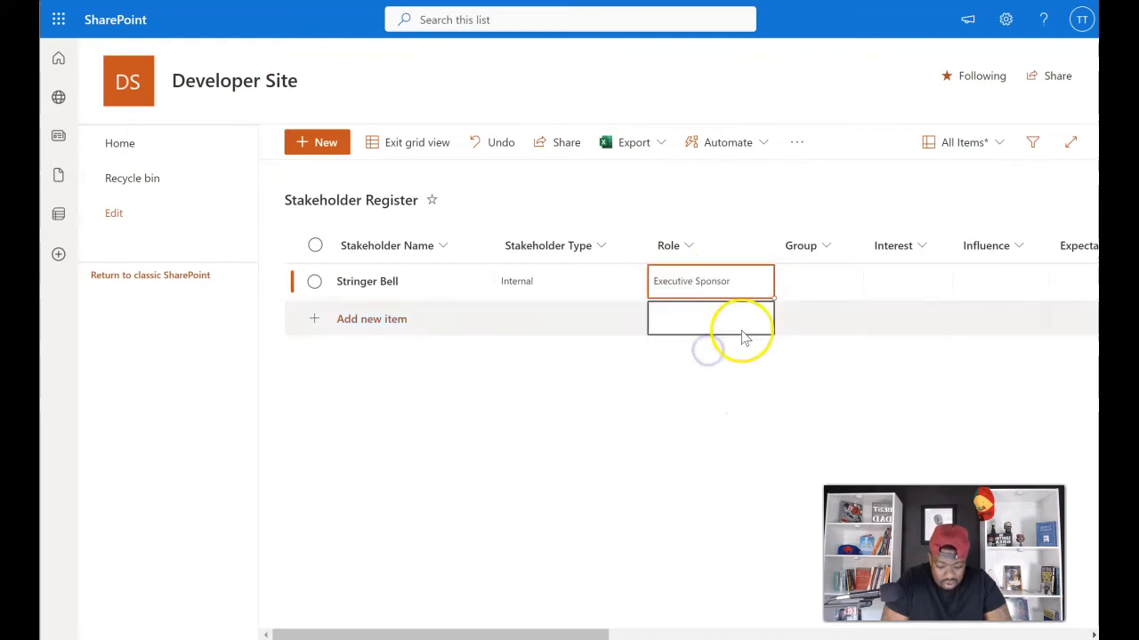
click(803, 282)
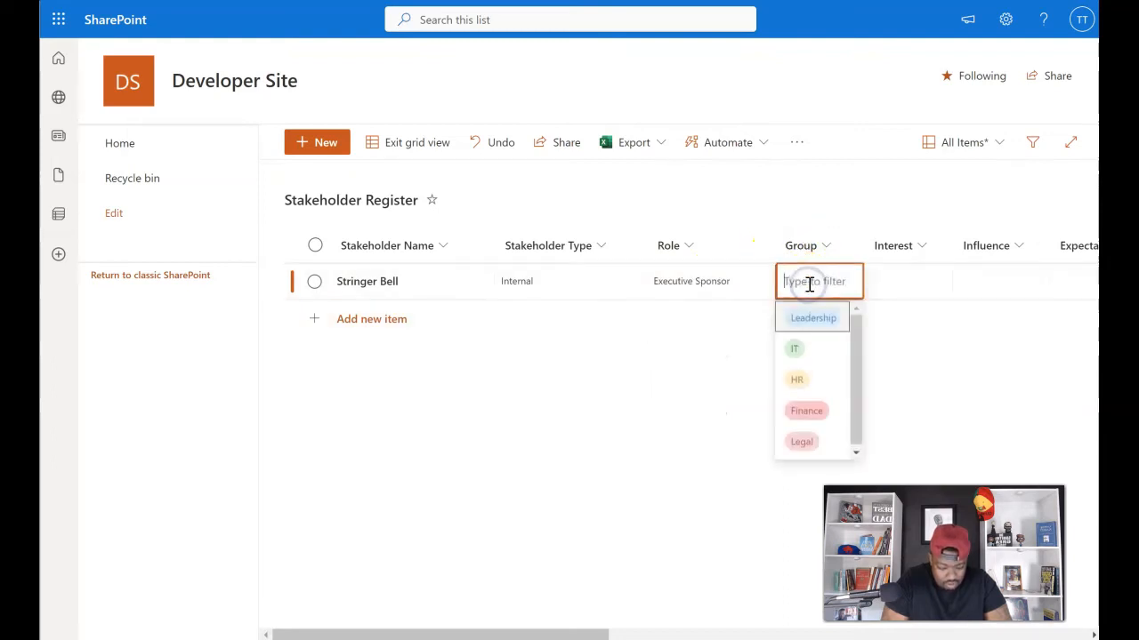
click(812, 319)
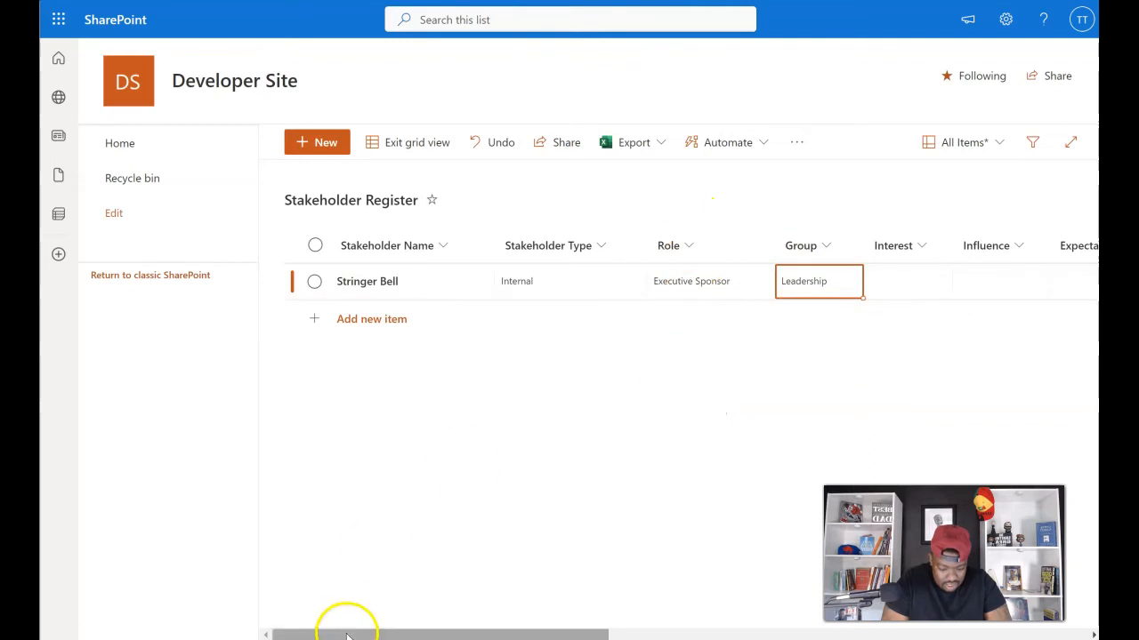
Step: Set both Interest and Influence to High for the first stakeholder
drag(400, 633, 490, 628)
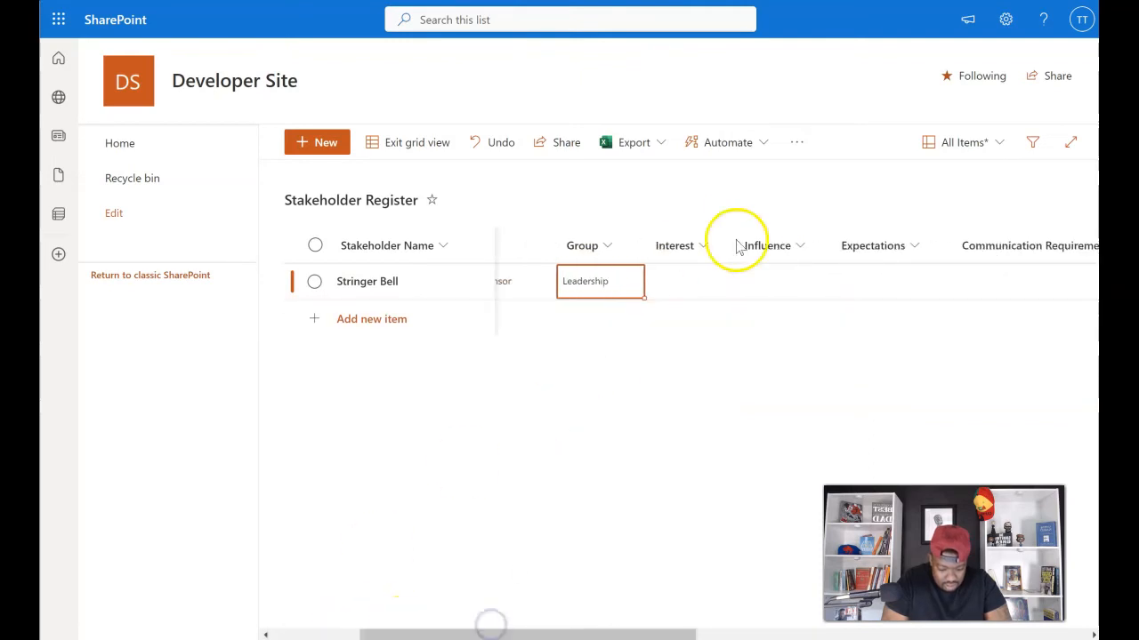
click(676, 281)
click(679, 281)
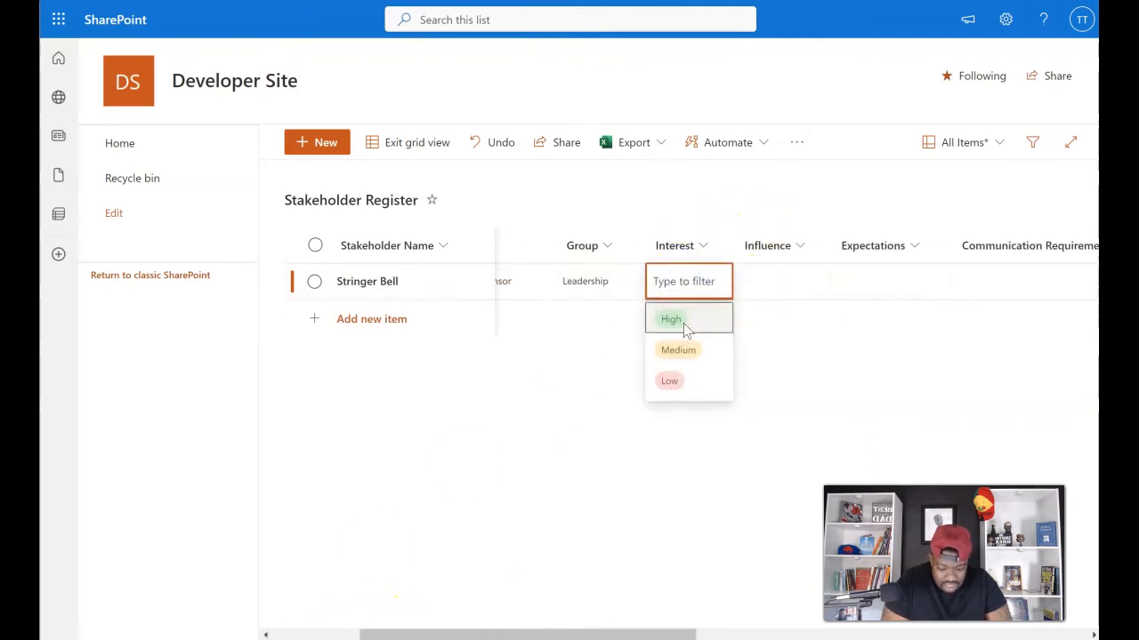
click(683, 320)
click(814, 283)
click(792, 282)
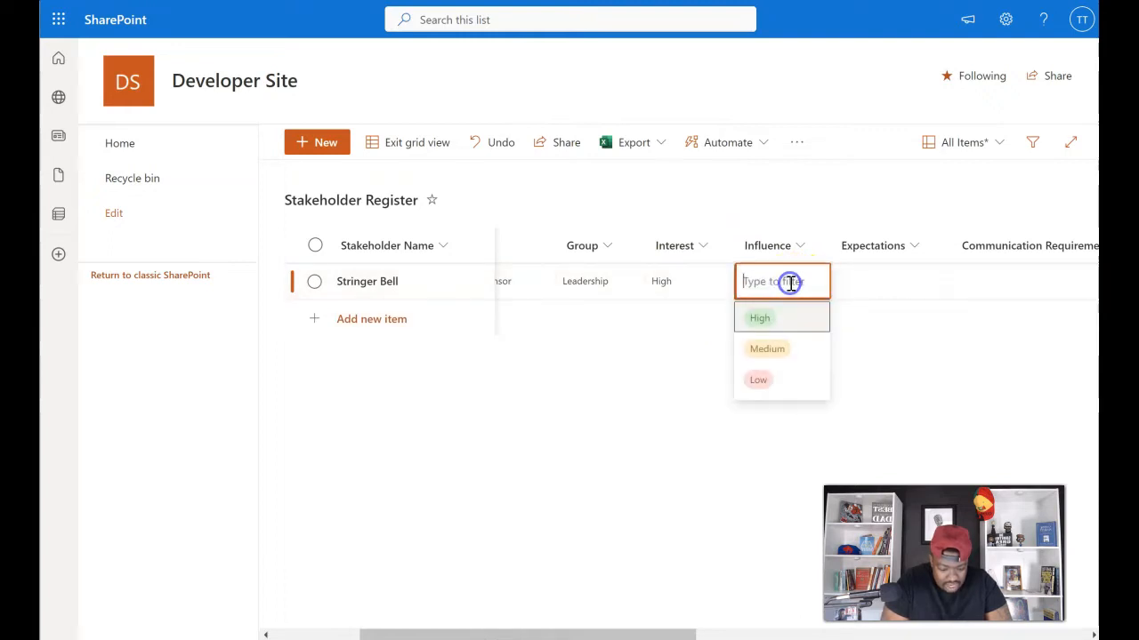
click(780, 320)
Step: Fill in Expectations: he expects the project on time (or as close as possible), under budget, and it should help the end users save time
click(884, 292)
click(880, 281)
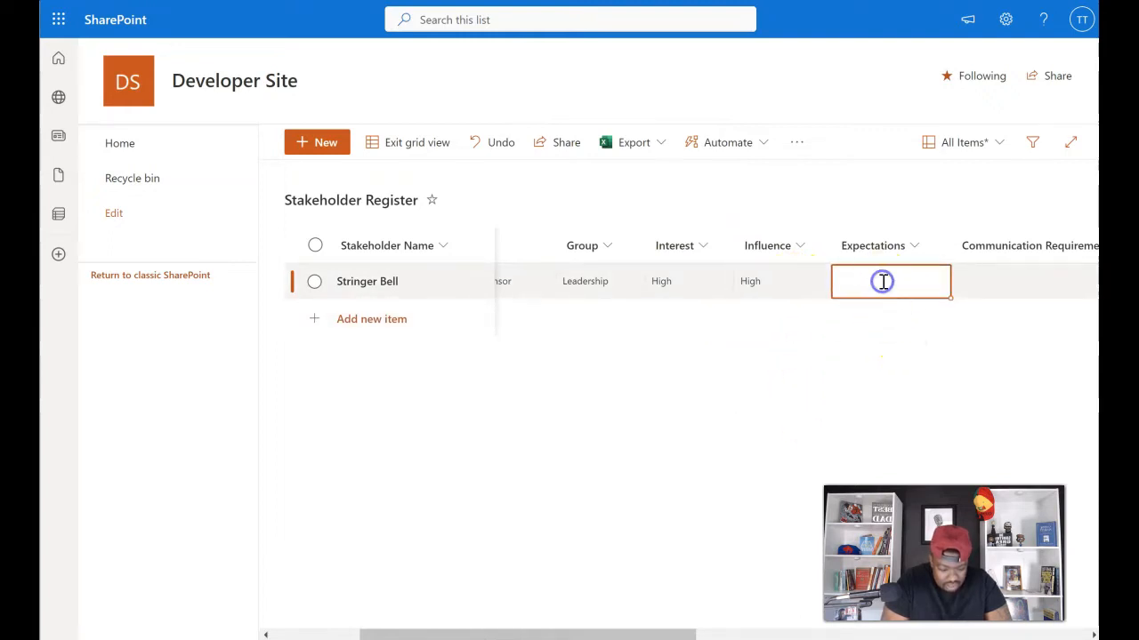
text(He expects this pr)
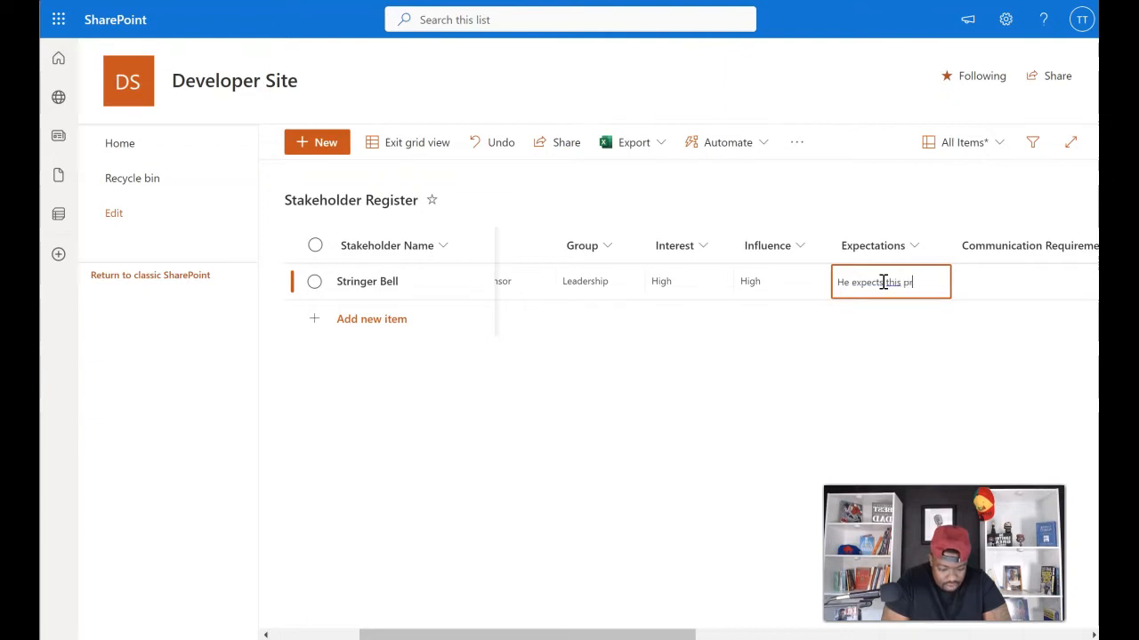
text(oject to be delivered on)
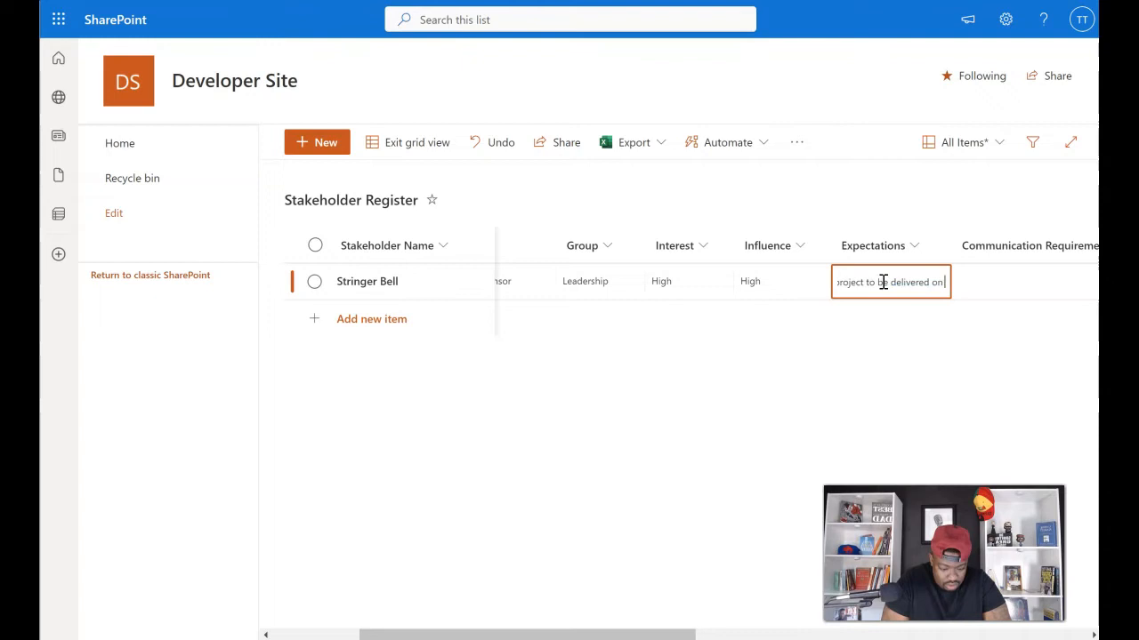
text( time (or a)
text(er budget and)
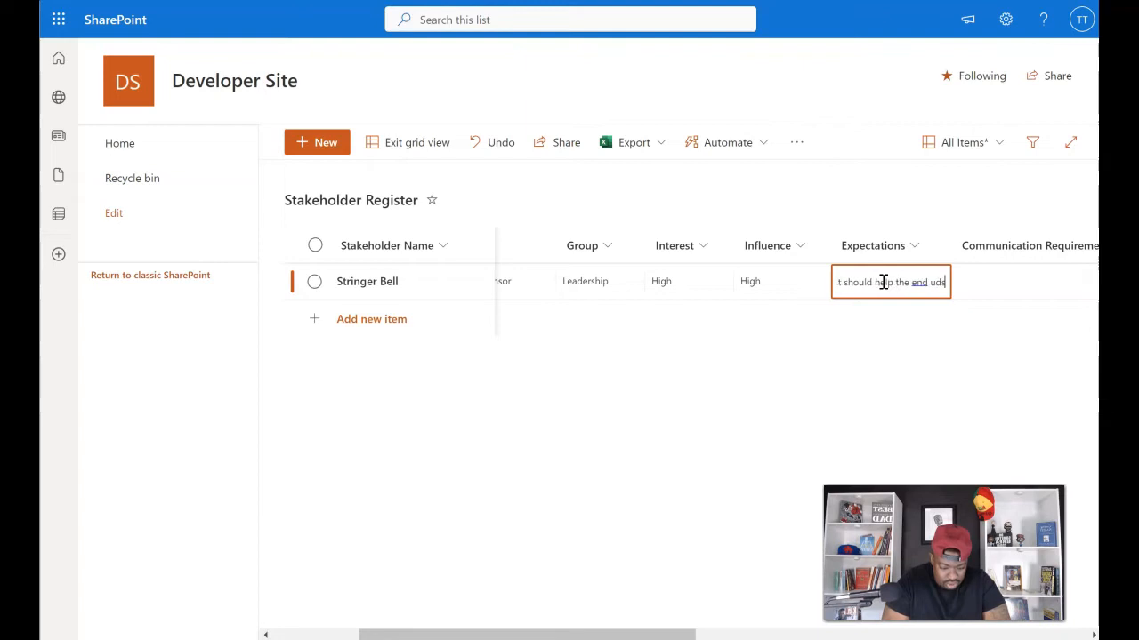
text(s save)
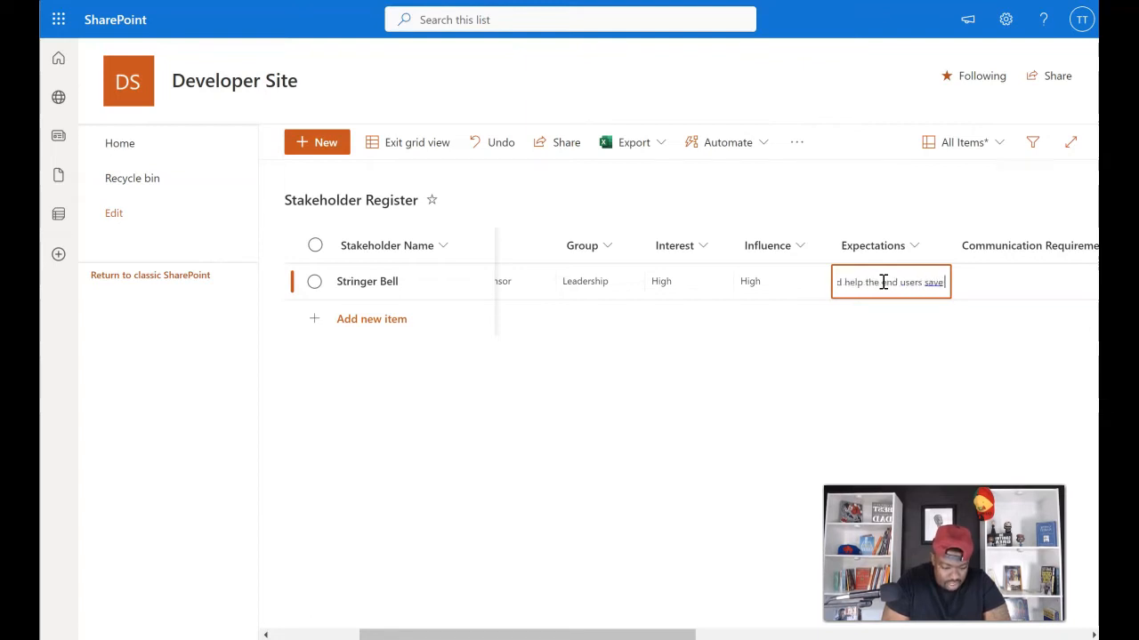
text( time.)
key(Return)
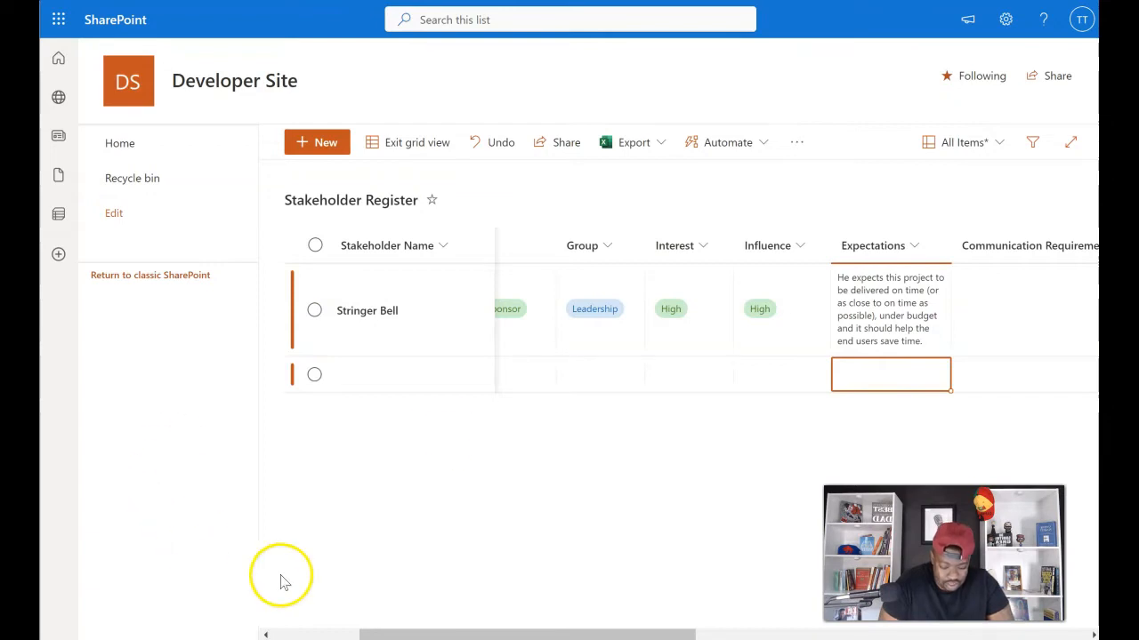
Step: Enter Weekly phone calls as the stakeholder's Communication Requirements
drag(471, 629, 590, 632)
click(691, 276)
click(691, 284)
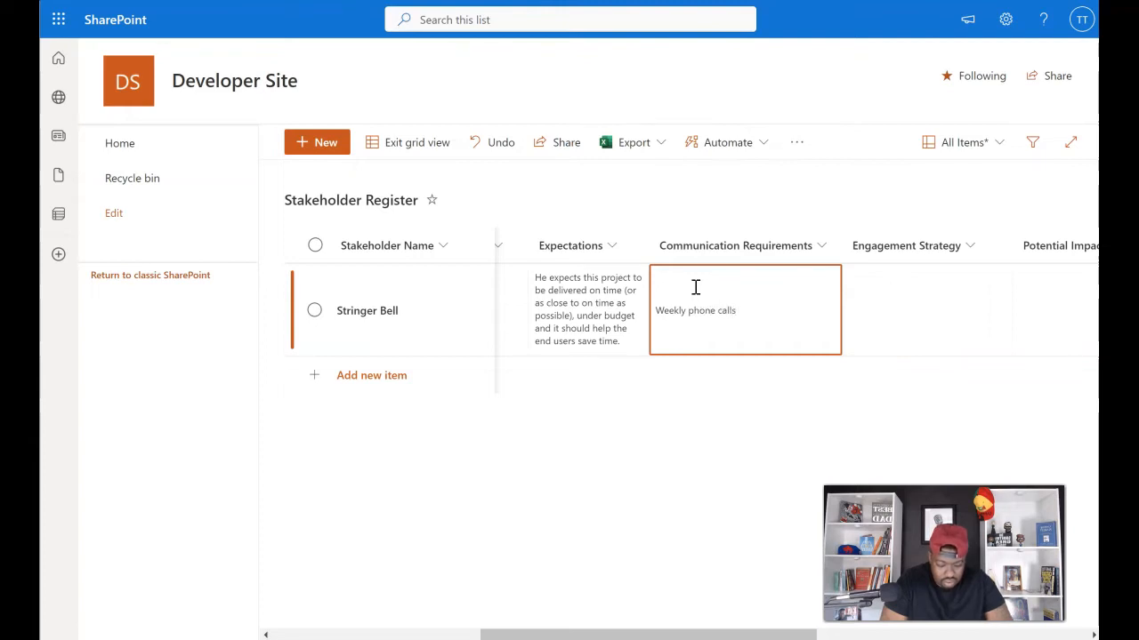
Step: Enter the Engagement Strategy "Call weekly, send emails weekly and engage face to face in case of something serious" for the first stakeholder
click(887, 329)
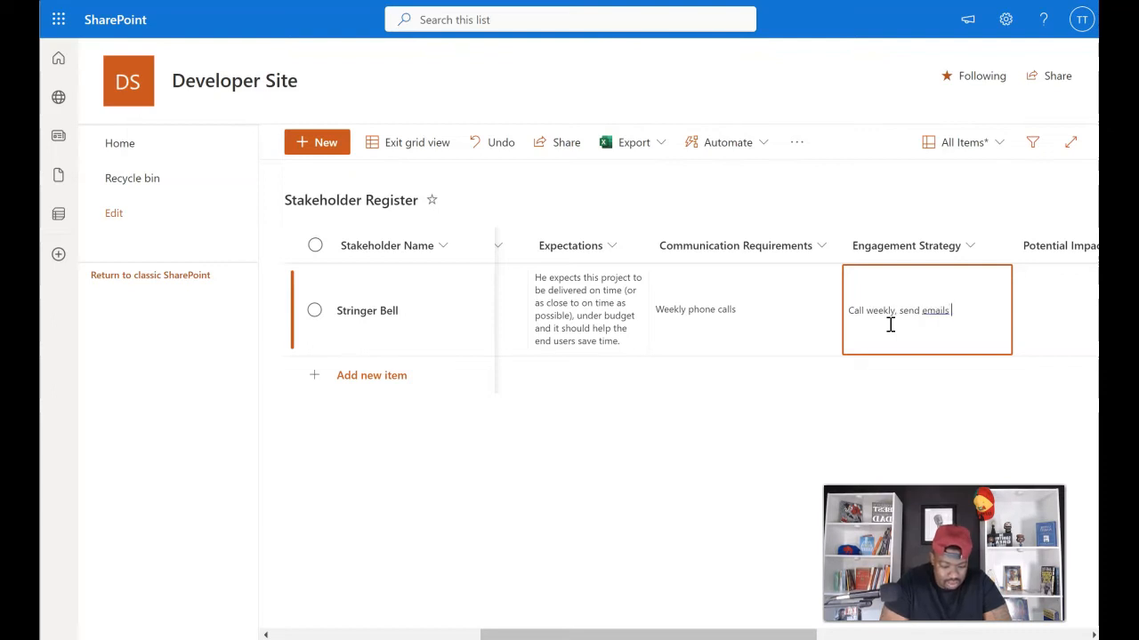
text(y and perido)
key(BackSpace)
key(BackSpace)
key(BackSpace)
key(BackSpace)
key(BackSpace)
key(BackSpace)
text(engage in case of something serious)
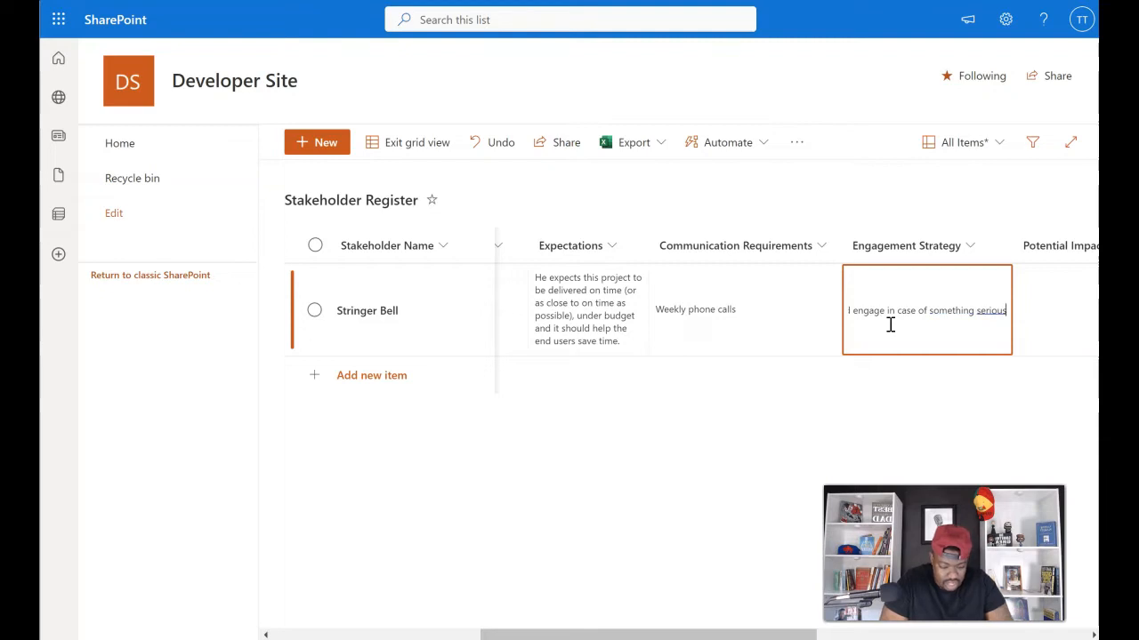
click(886, 316)
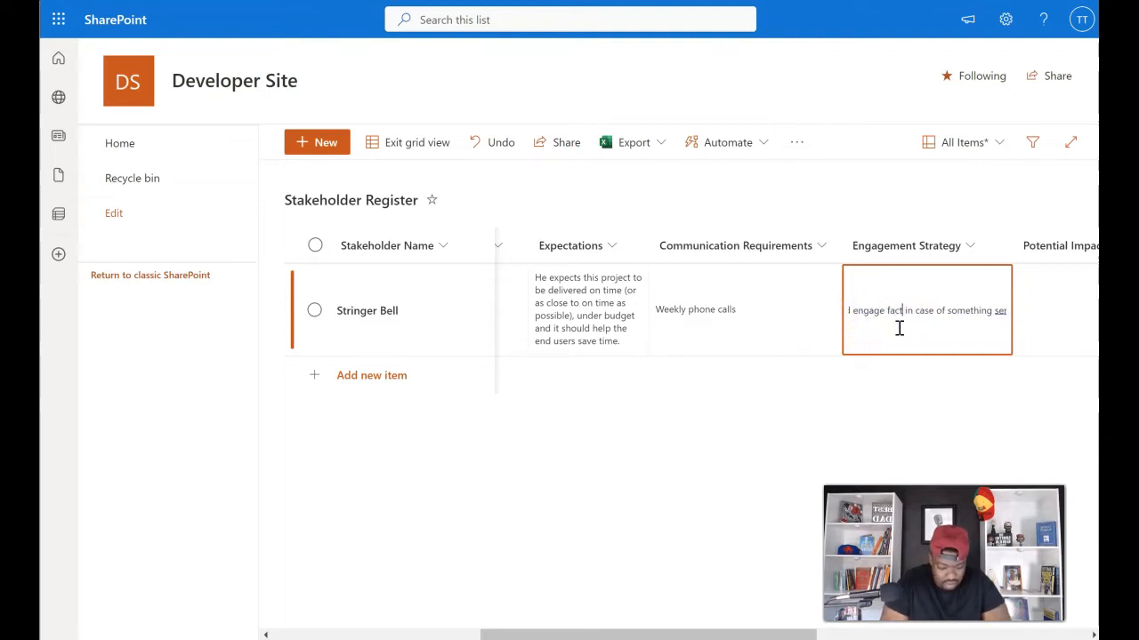
text(to)
text(ace)
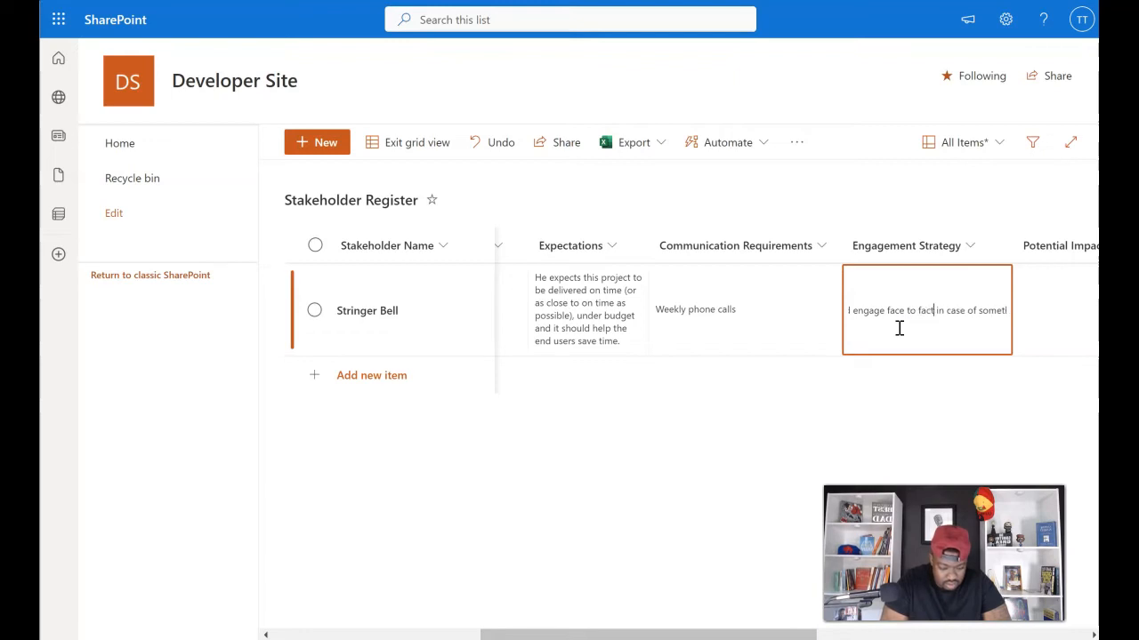
click(962, 399)
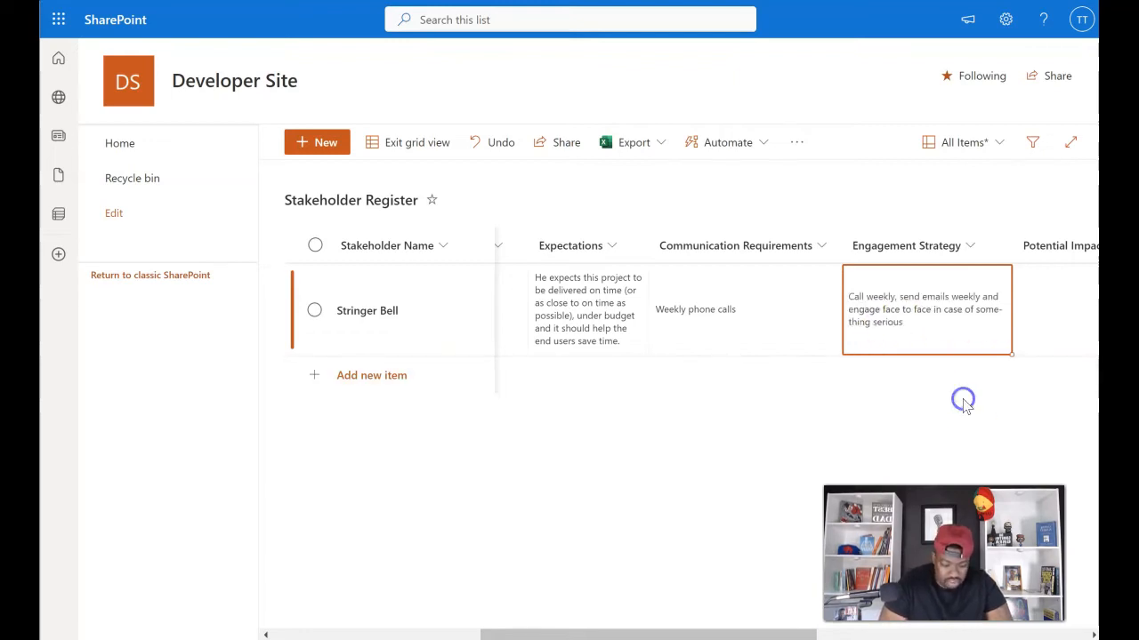
Step: Set the first stakeholder's Potential Impact to Critical
drag(637, 633, 773, 632)
click(738, 343)
click(755, 299)
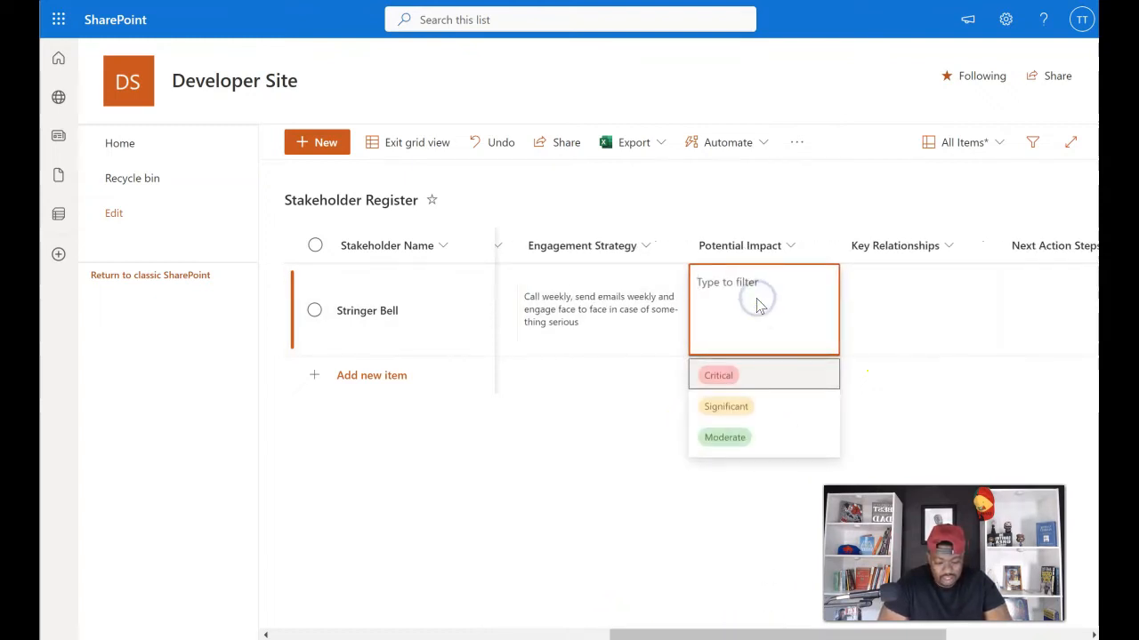
click(771, 377)
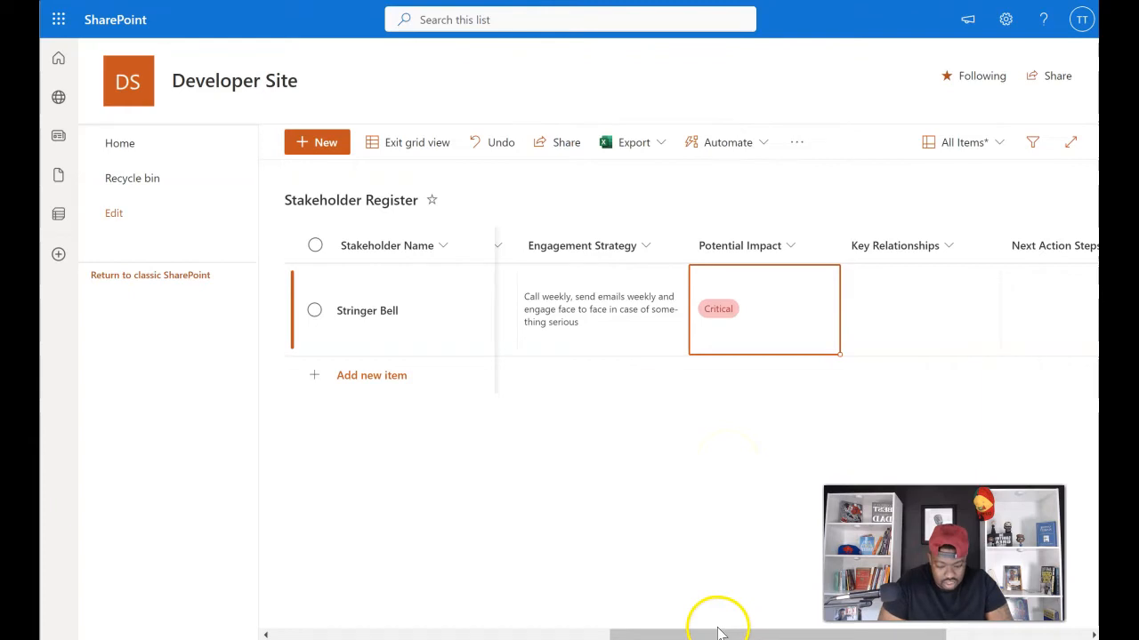
Step: Fill in Key Relationships: he interacts a lot with a named colleague, they meet almost daily, and that colleague has moderate interest in this project
drag(719, 633, 768, 634)
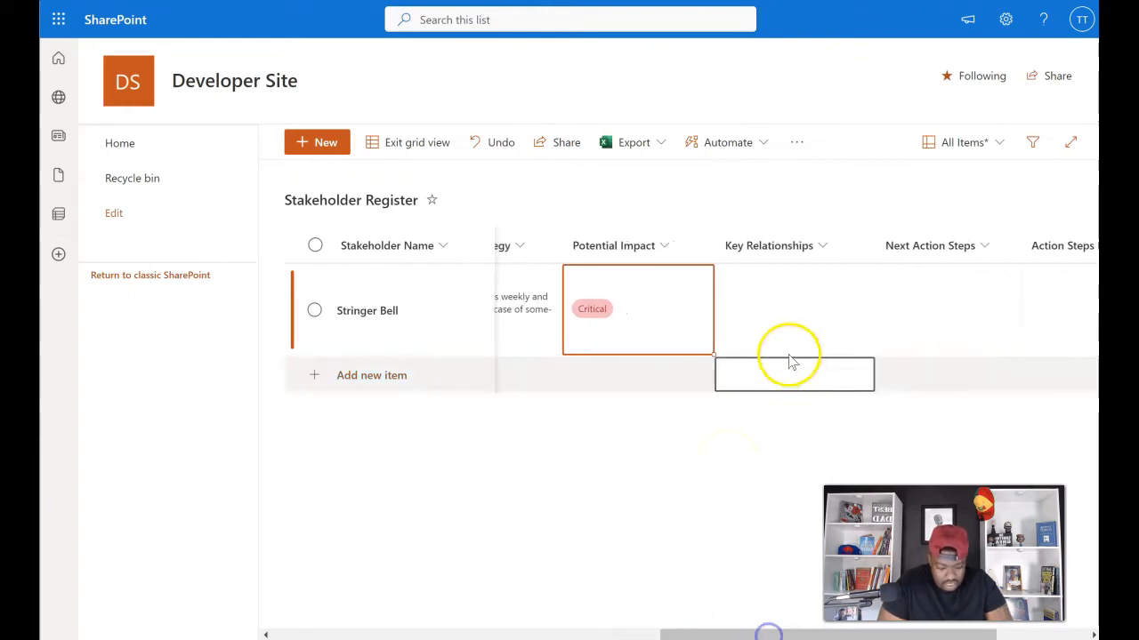
click(789, 292)
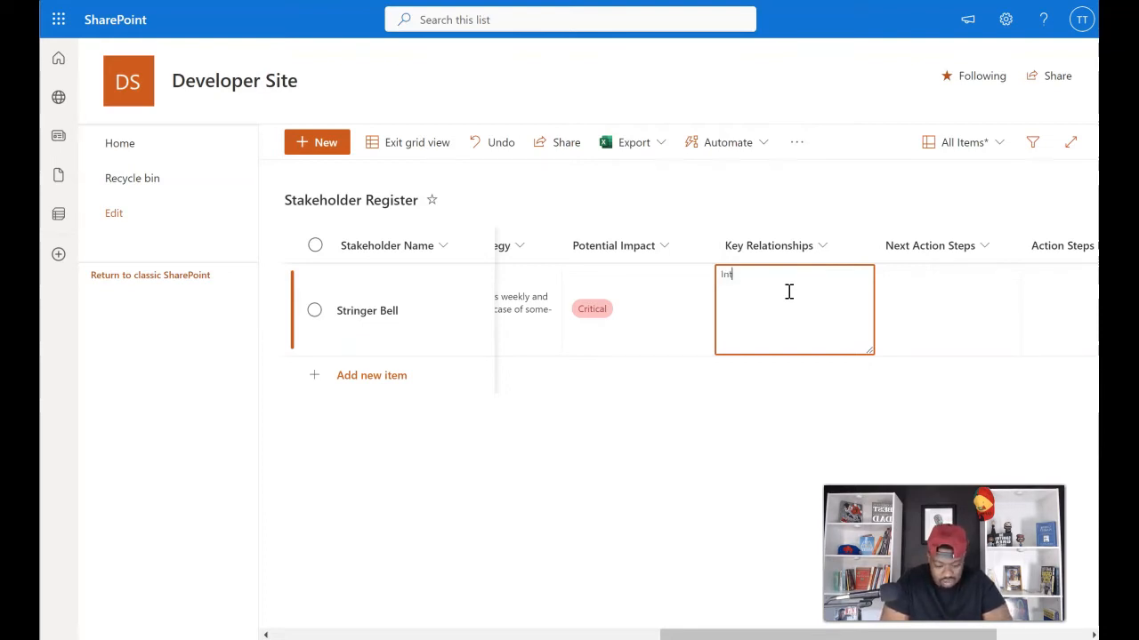
text(ot with Avon)
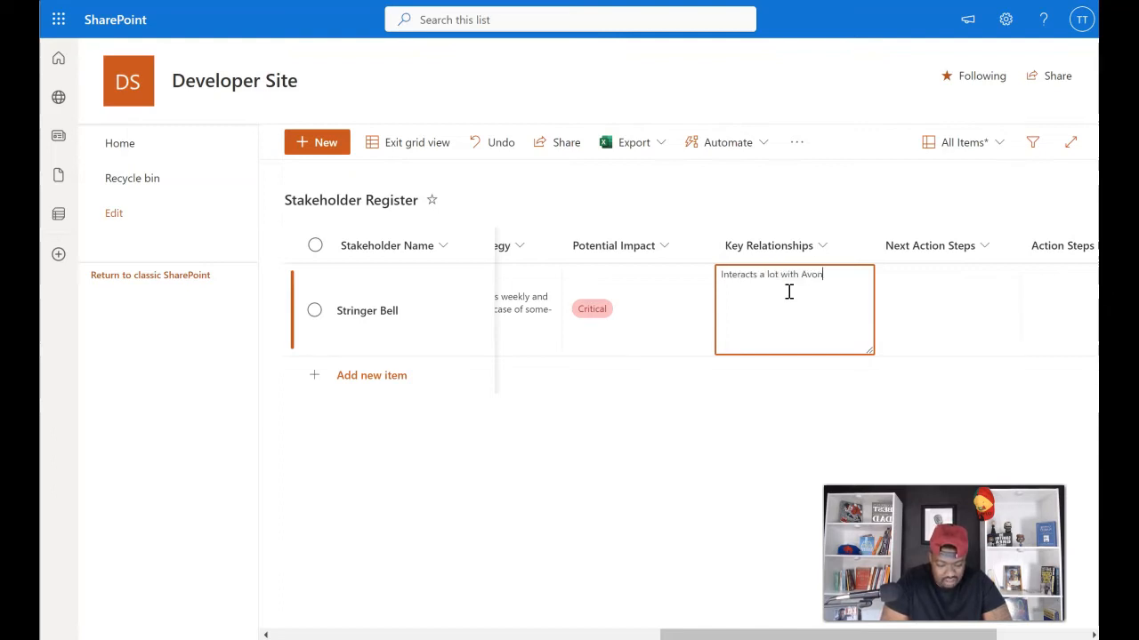
text(. They meet almost da)
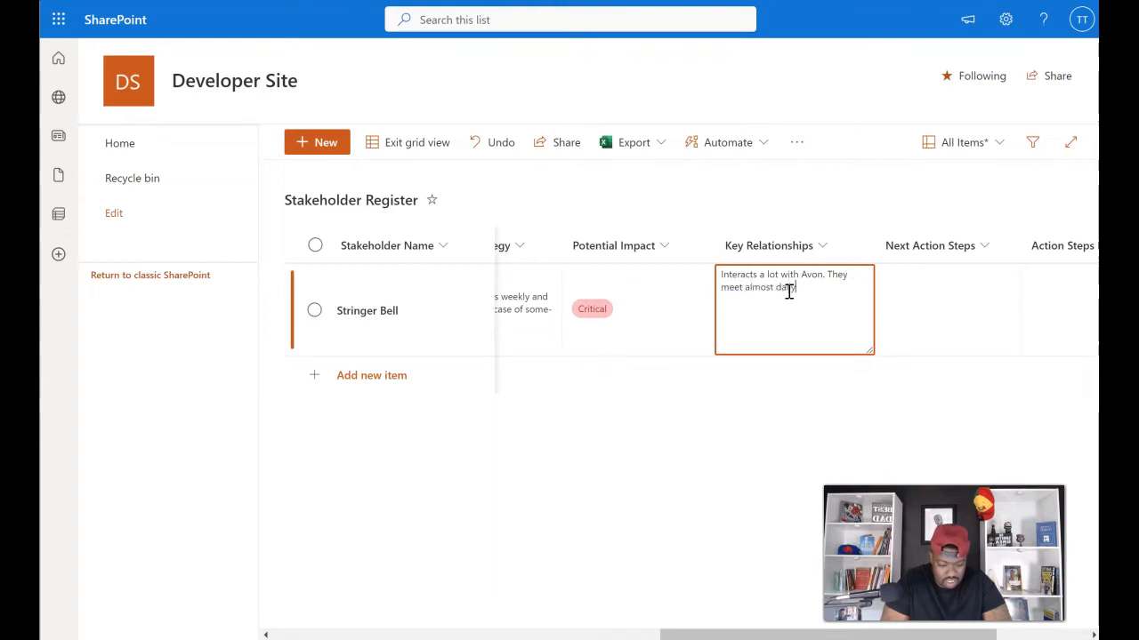
text(ily. Avon is)
key(BackSpace)
key(BackSpace)
text(has moderate interest)
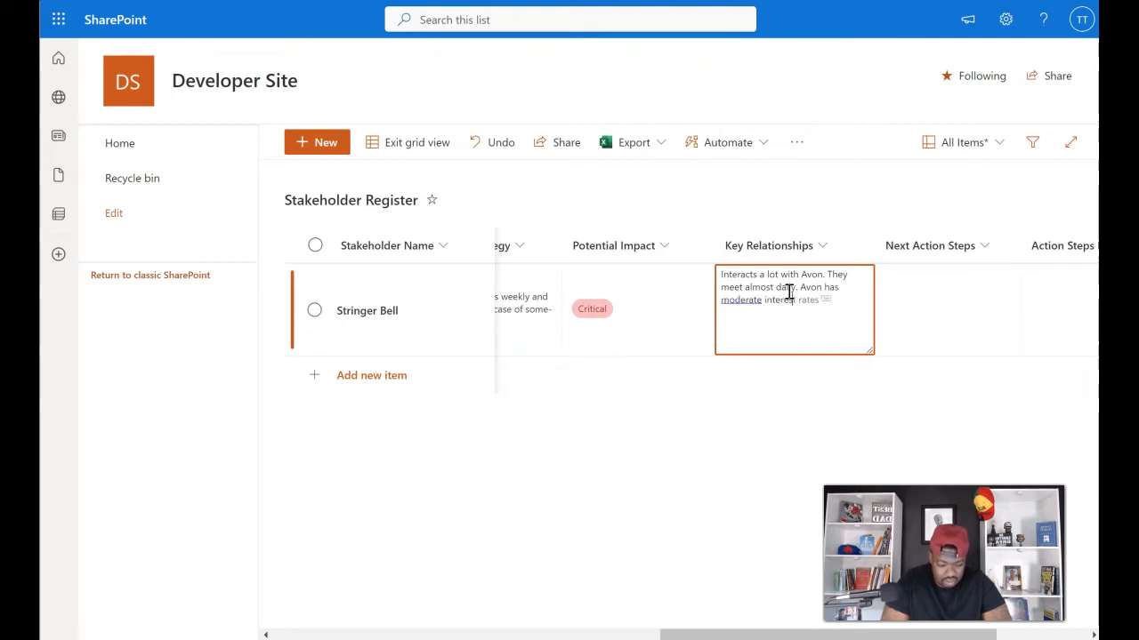
text( (n this project.)
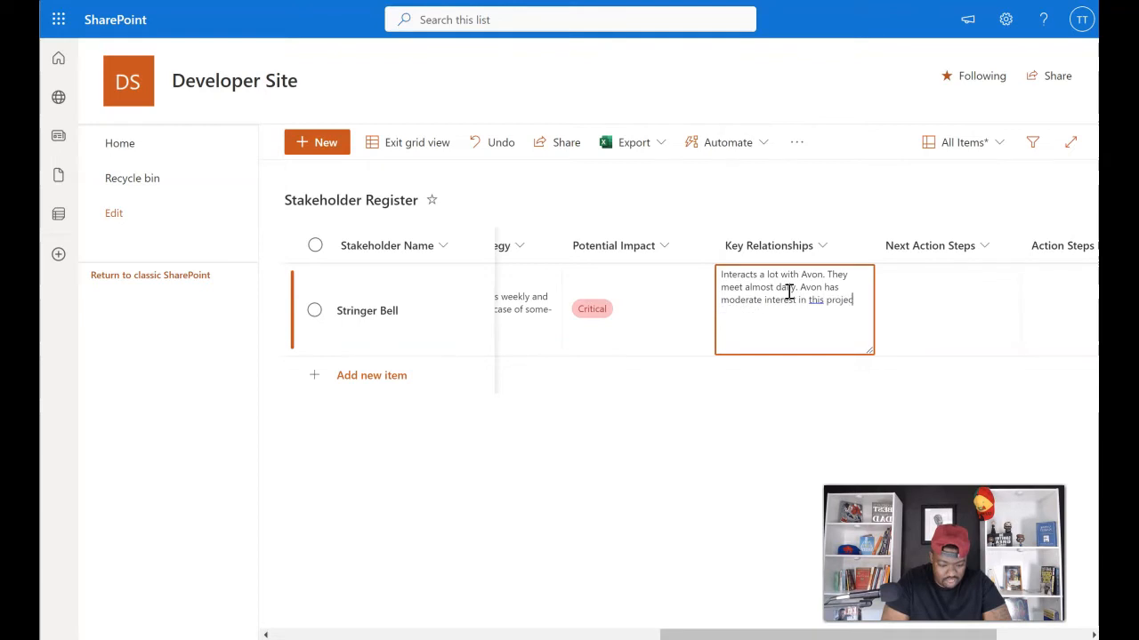
click(787, 281)
Step: Enter "Give him an update after getting the legal read" as the first stakeholder's Next Action Steps
click(935, 305)
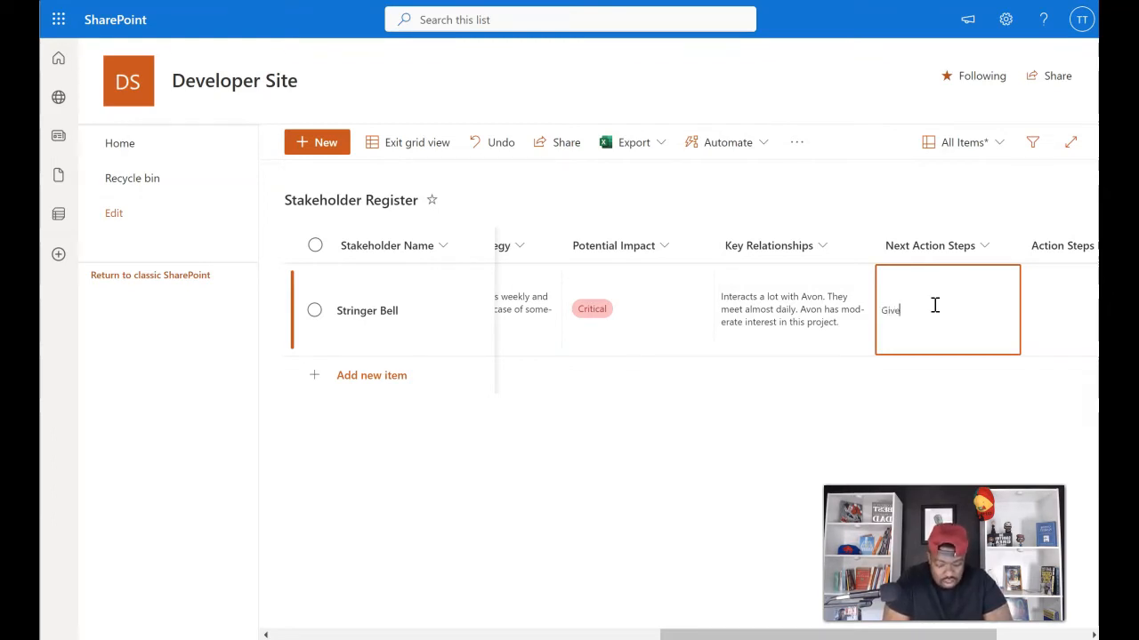
text(m an update after getting the legal read)
click(914, 405)
Step: Set the first stakeholder's Action Steps Date to 5/30/2023
drag(778, 631, 870, 631)
click(846, 311)
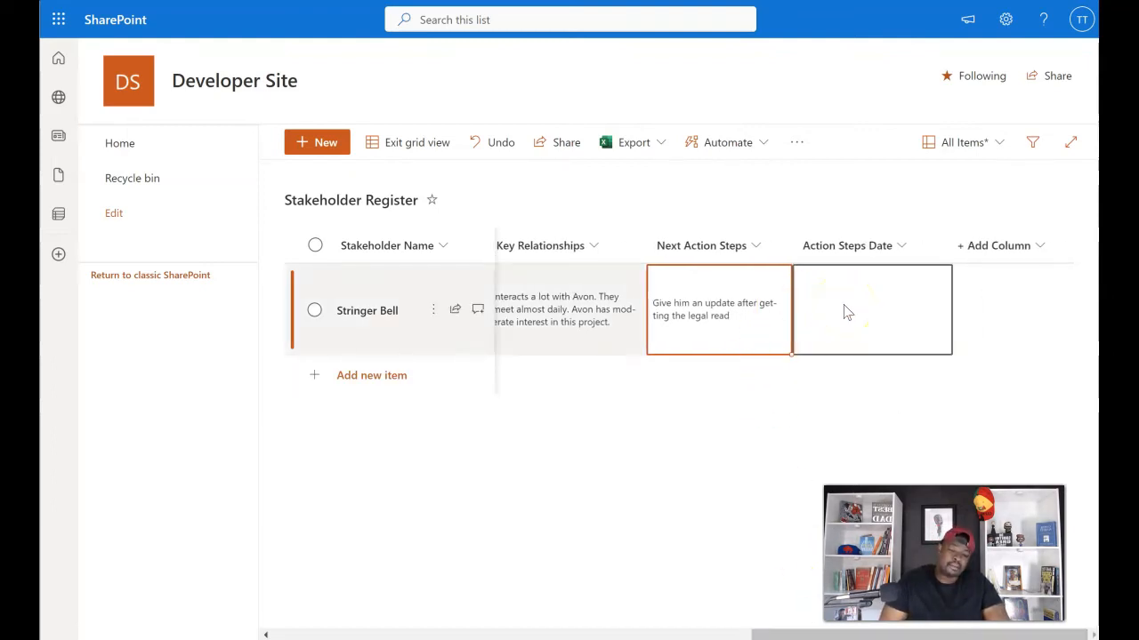
click(846, 311)
click(877, 314)
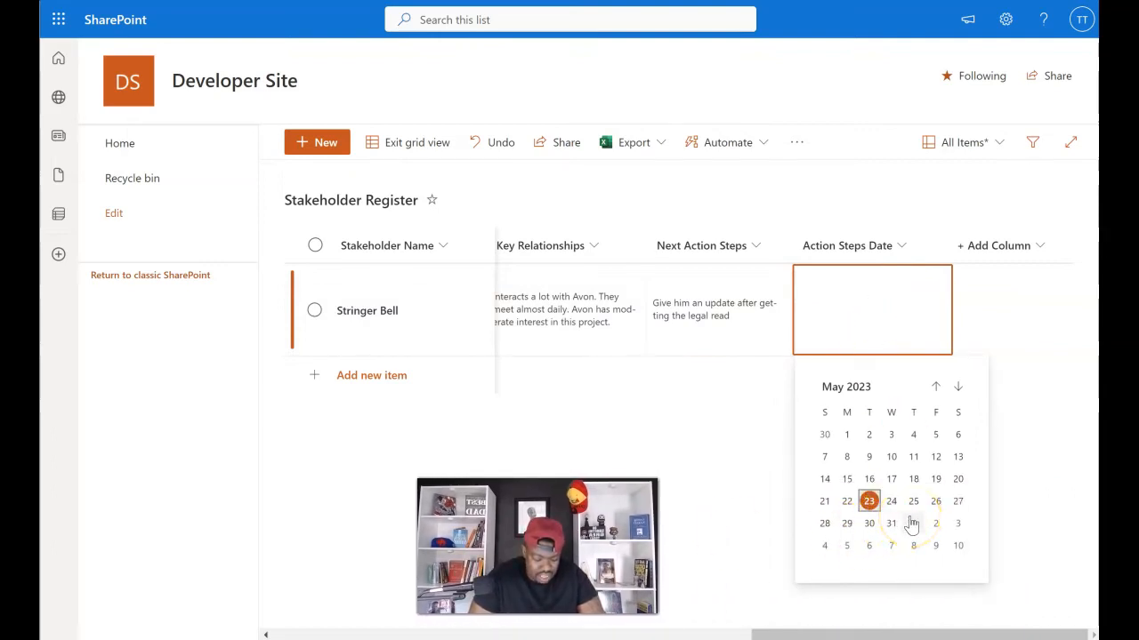
click(847, 523)
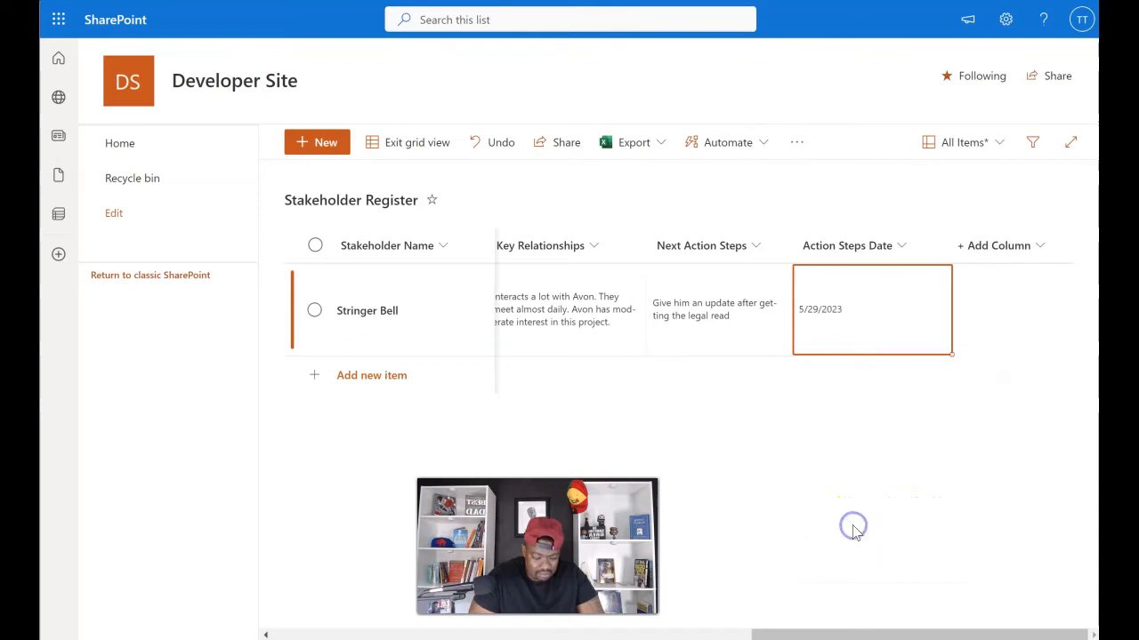
click(861, 317)
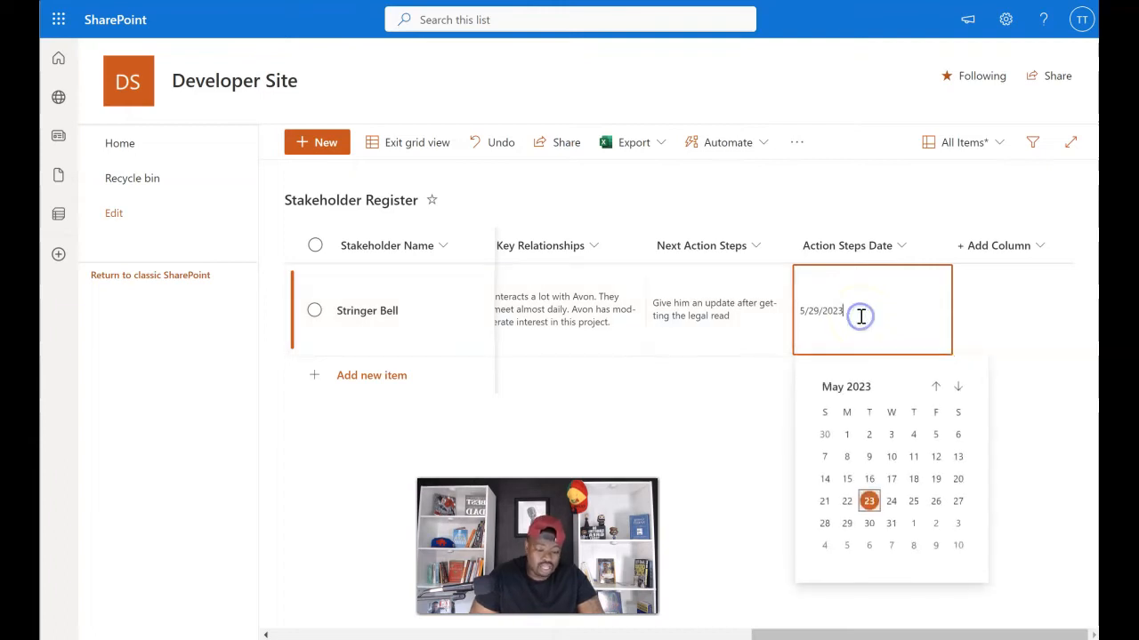
click(870, 525)
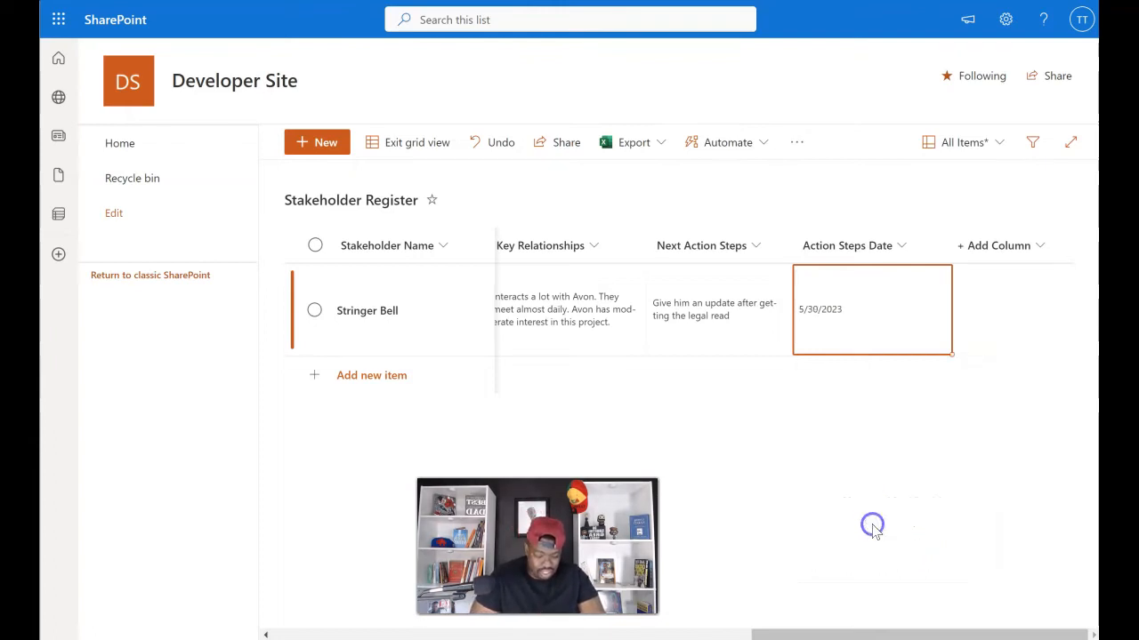
click(847, 309)
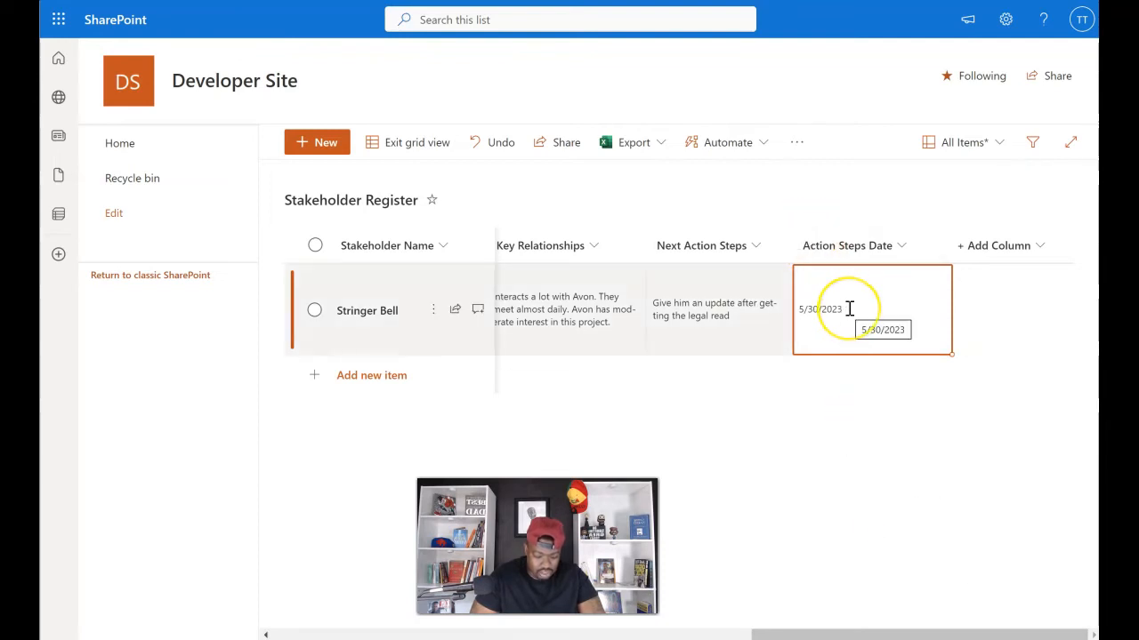
click(849, 309)
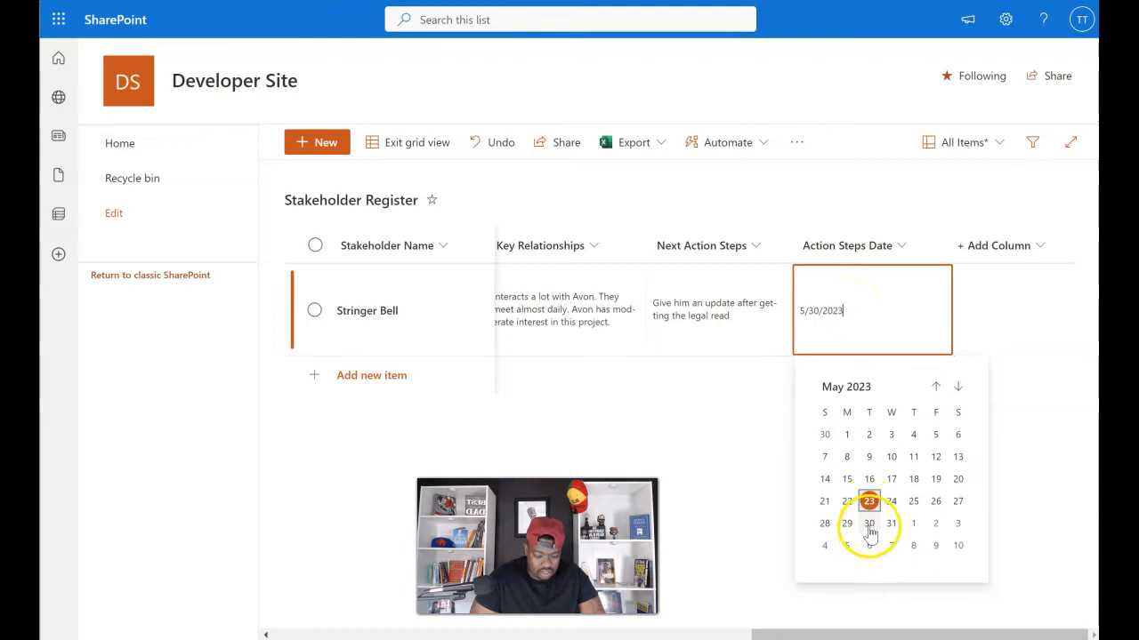
click(722, 432)
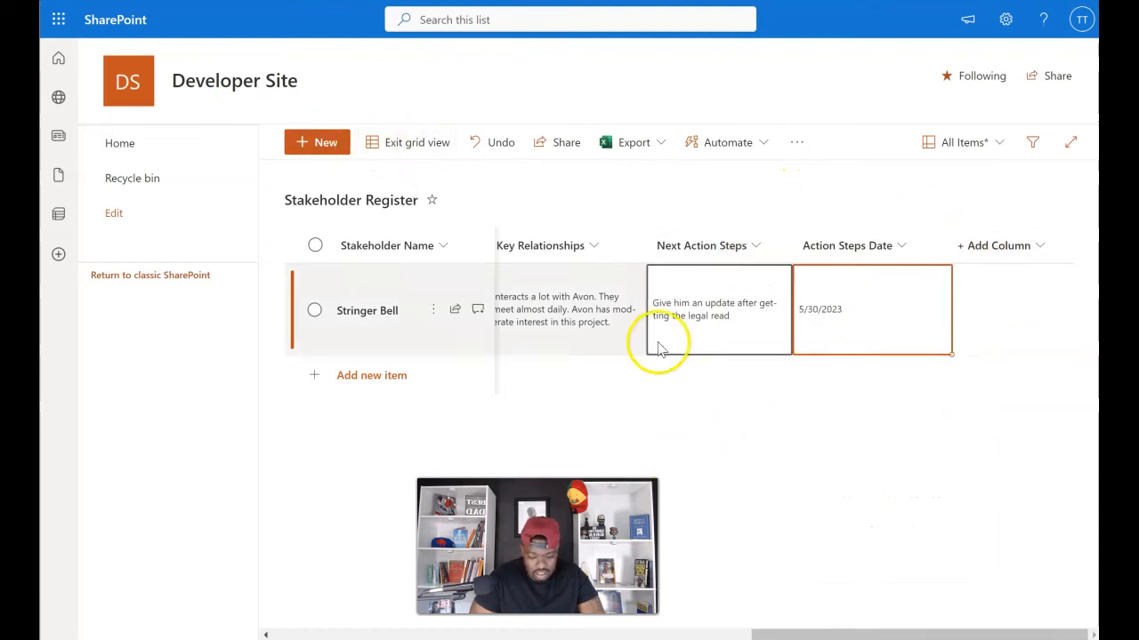
Step: Leave grid editing and widen the Action Steps Date column so its full heading fits
click(388, 135)
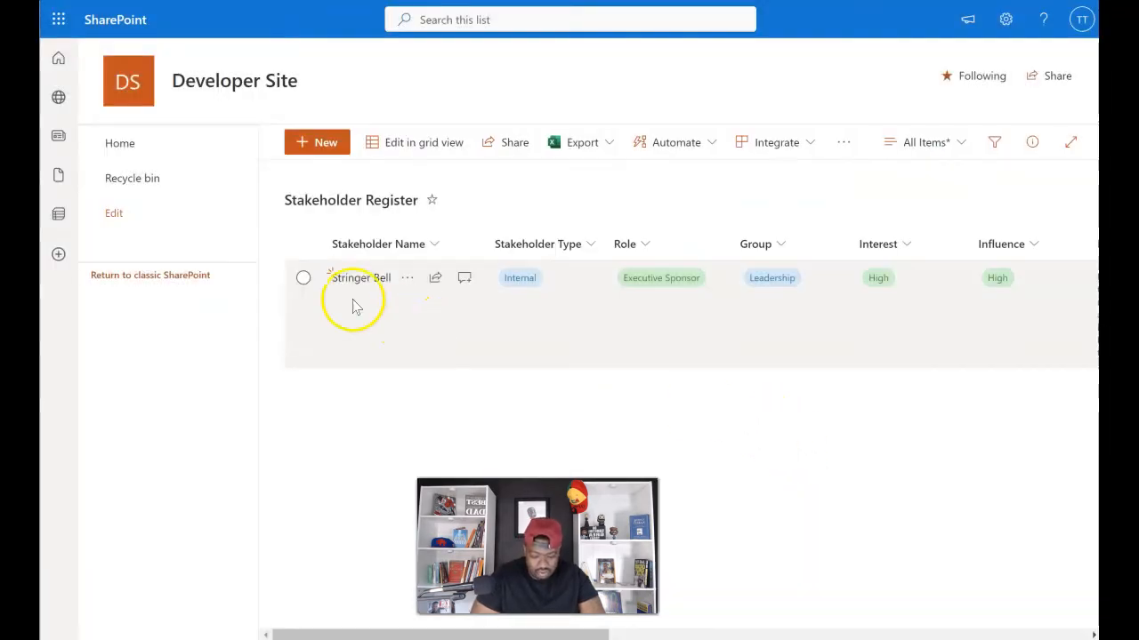
drag(330, 634, 790, 633)
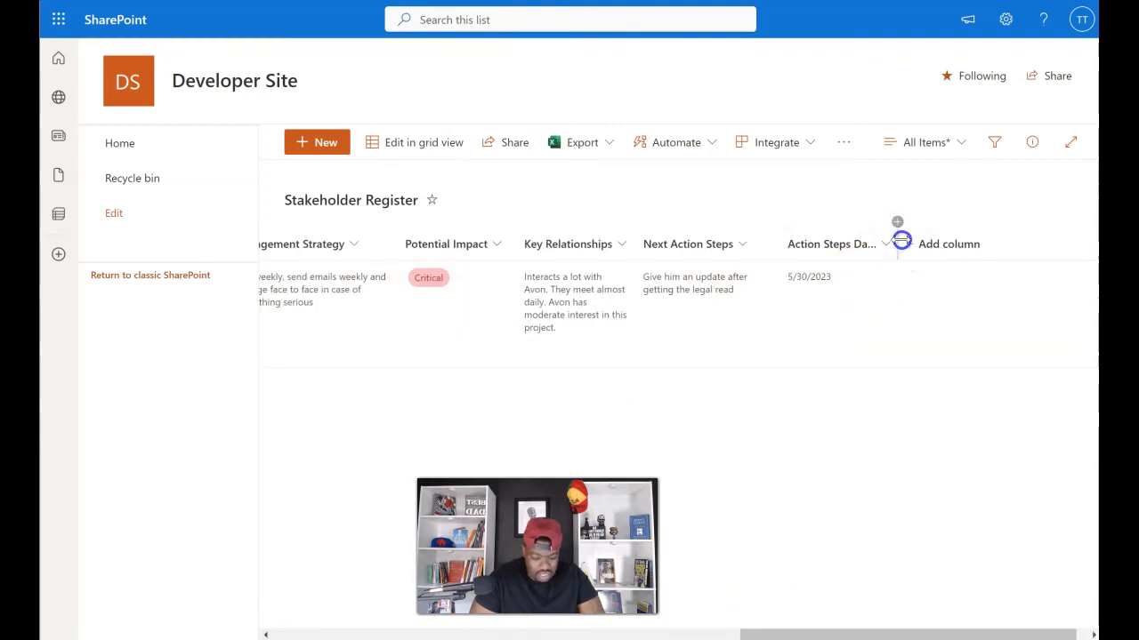
Step: Save the current list layout as the All Items view
click(923, 142)
click(933, 318)
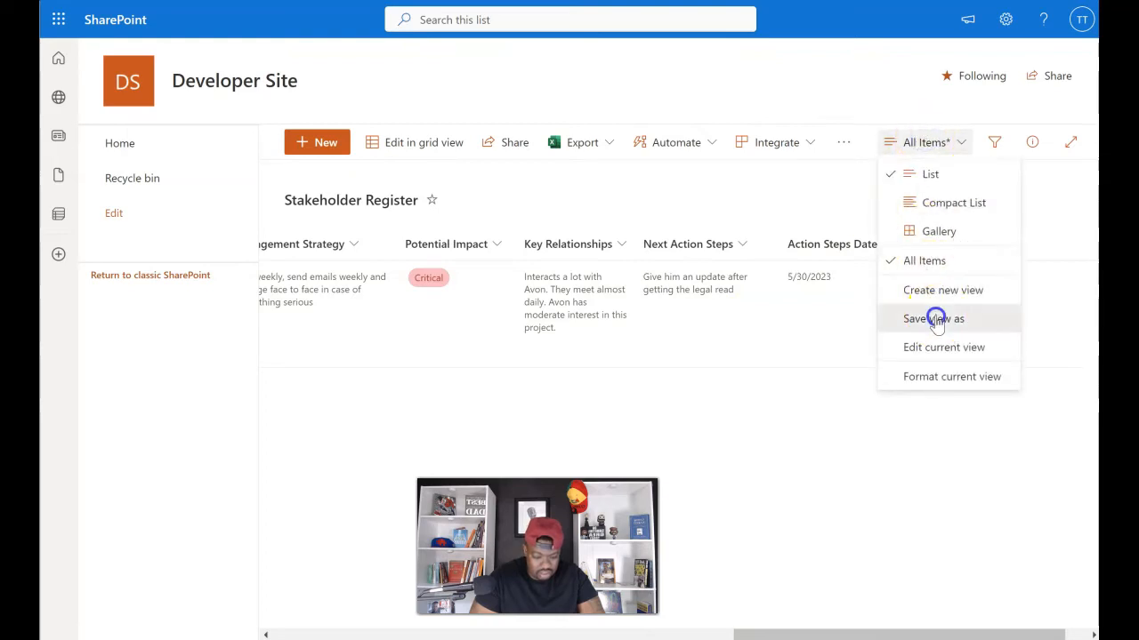
click(557, 376)
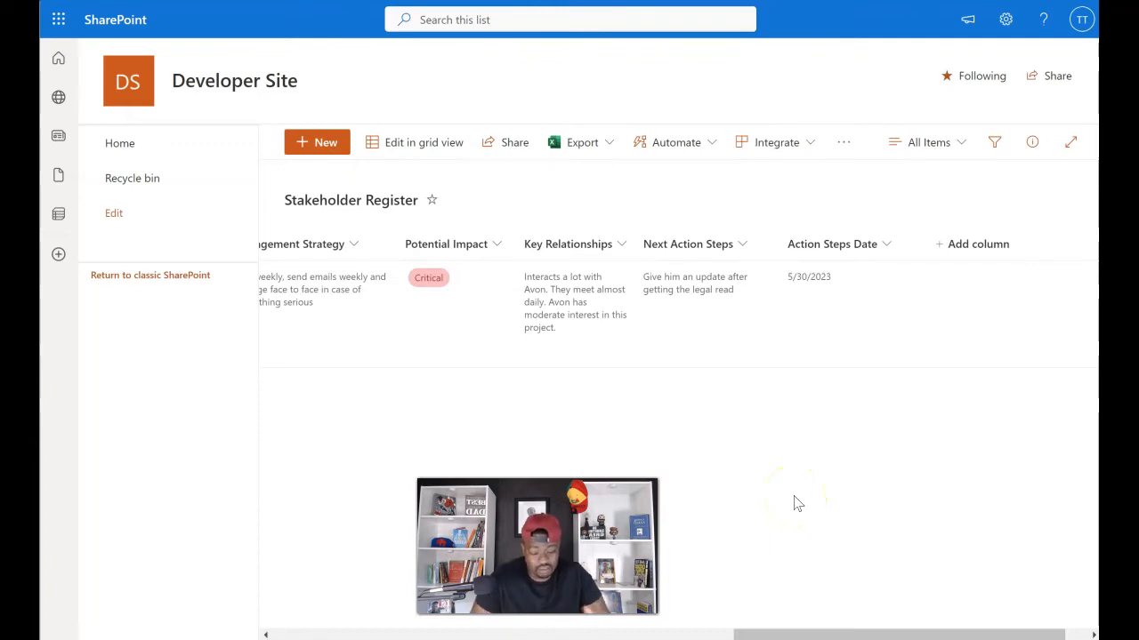
Step: Start a new item in the Stakeholder Register and enter the second stakeholder's full name
click(323, 143)
drag(381, 497, 283, 466)
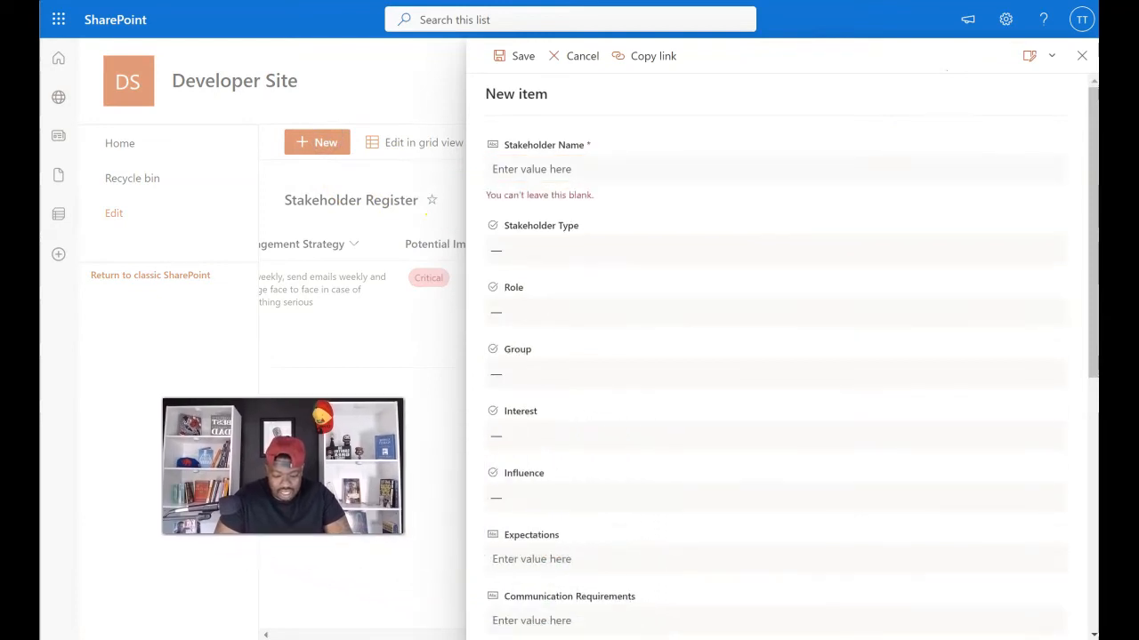
scroll(637, 351, down, 1)
scroll(637, 355, down, 5)
scroll(643, 424, up, 5)
click(599, 171)
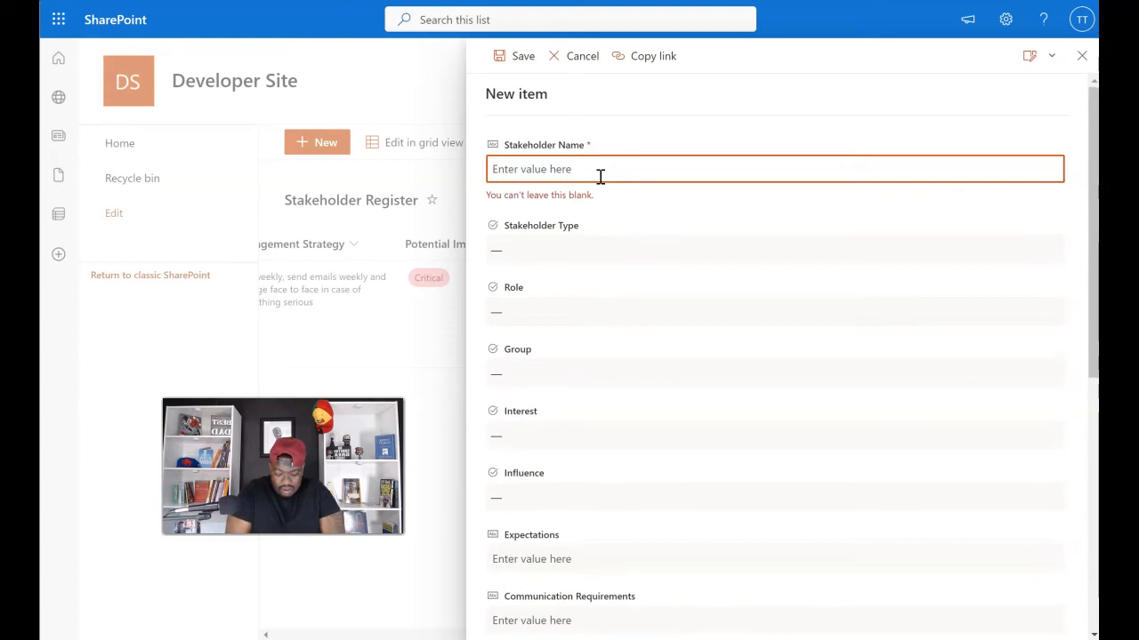
text(Avon Barksdale)
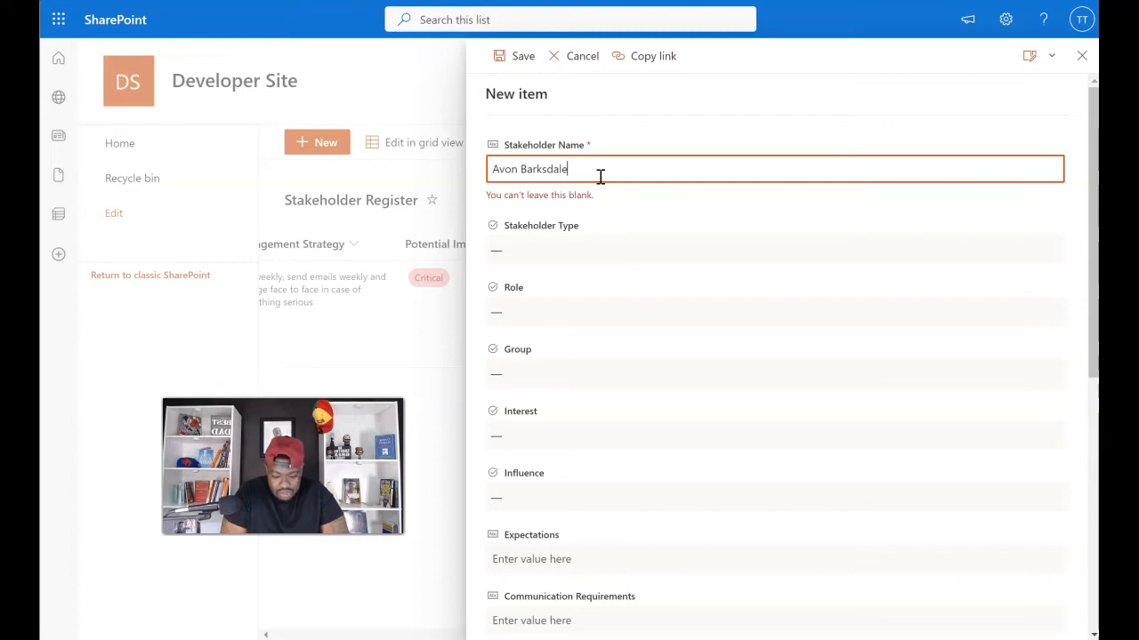
Step: Set the new item's Stakeholder Type to Internal, Role to Executive Sponsor and Group to Leadership
key(Tab)
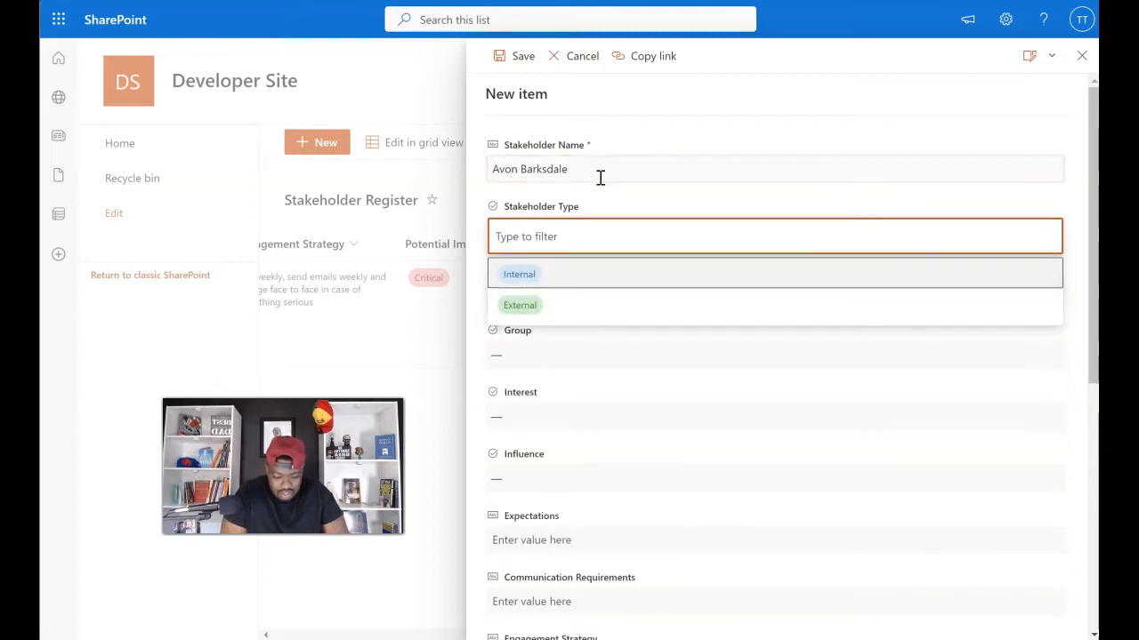
click(541, 270)
click(561, 296)
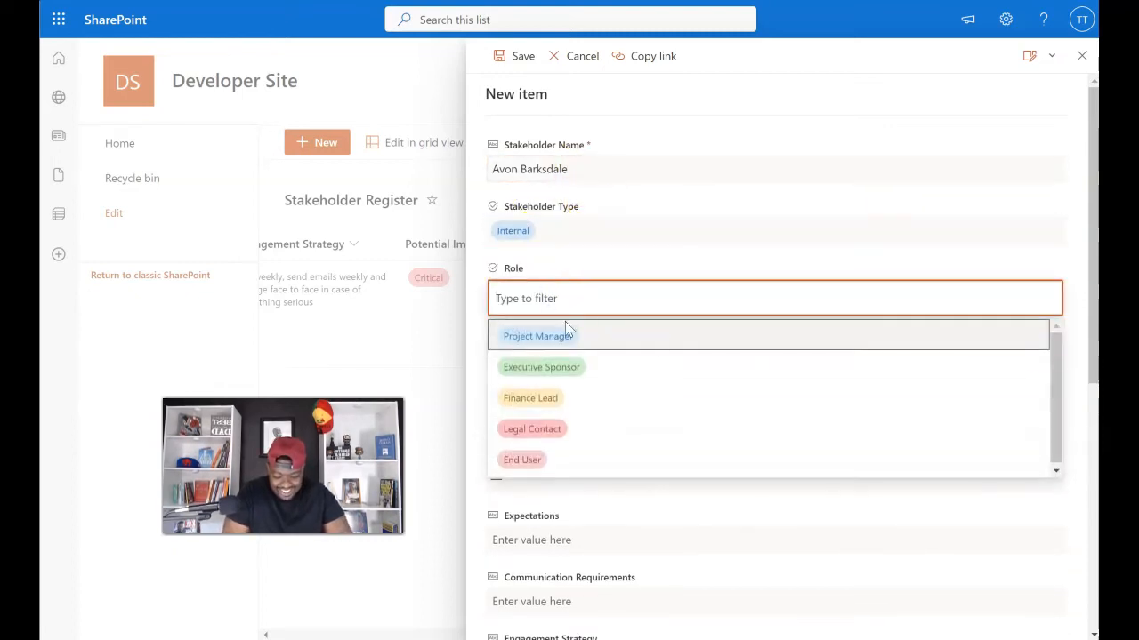
click(563, 372)
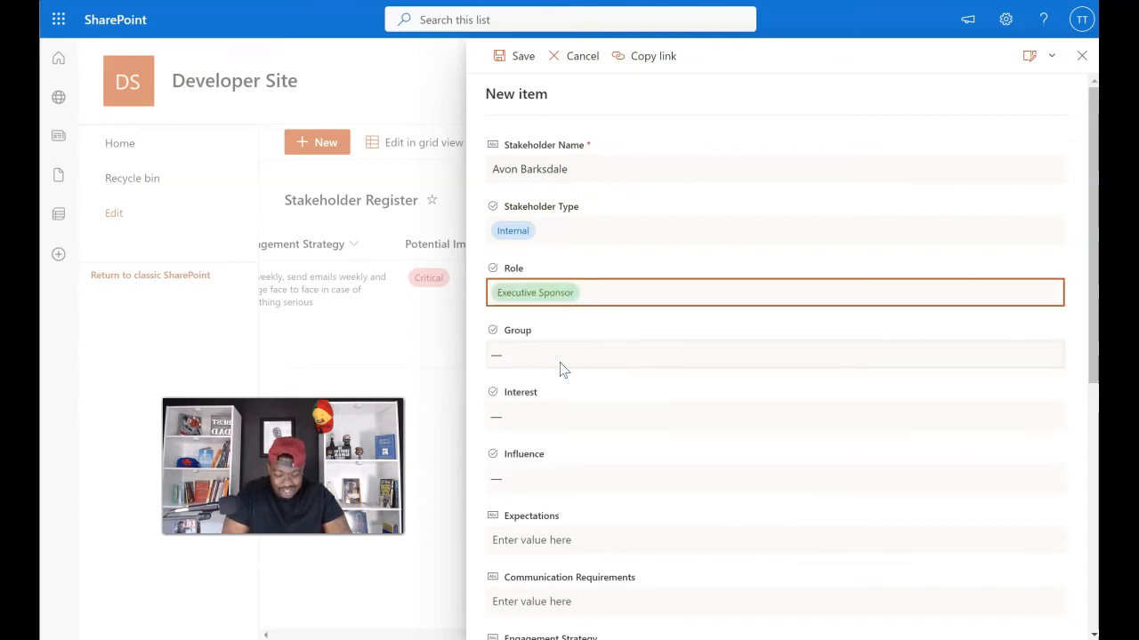
click(561, 361)
click(549, 402)
Step: Set the new stakeholder's Interest to Medium and Influence to High
scroll(551, 320, down, 2)
click(537, 238)
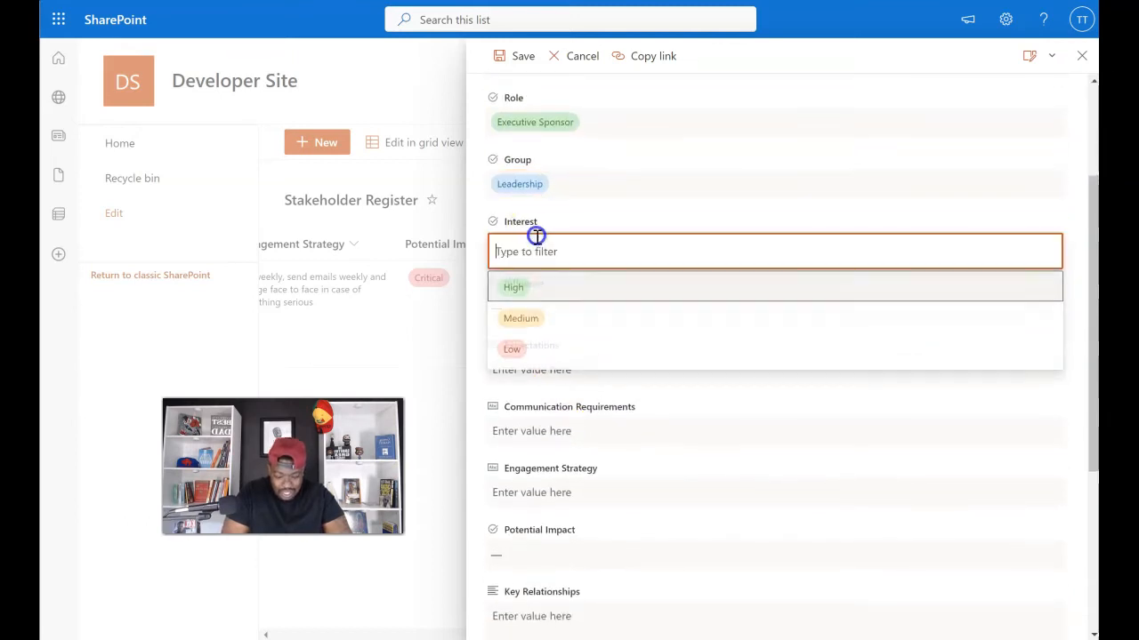
click(539, 319)
click(538, 317)
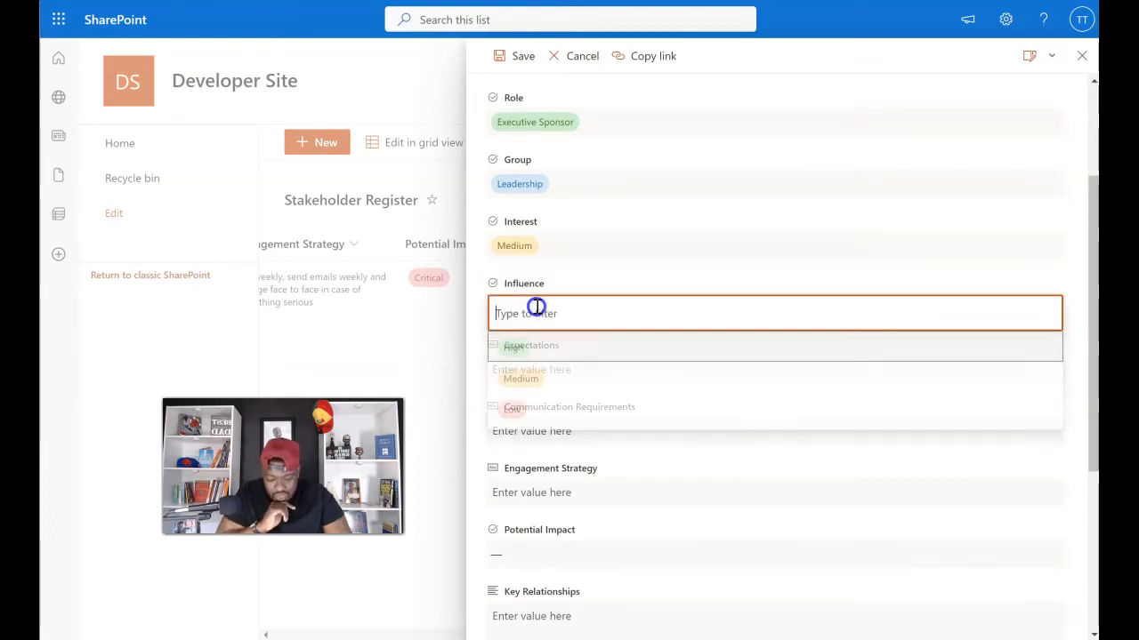
click(539, 350)
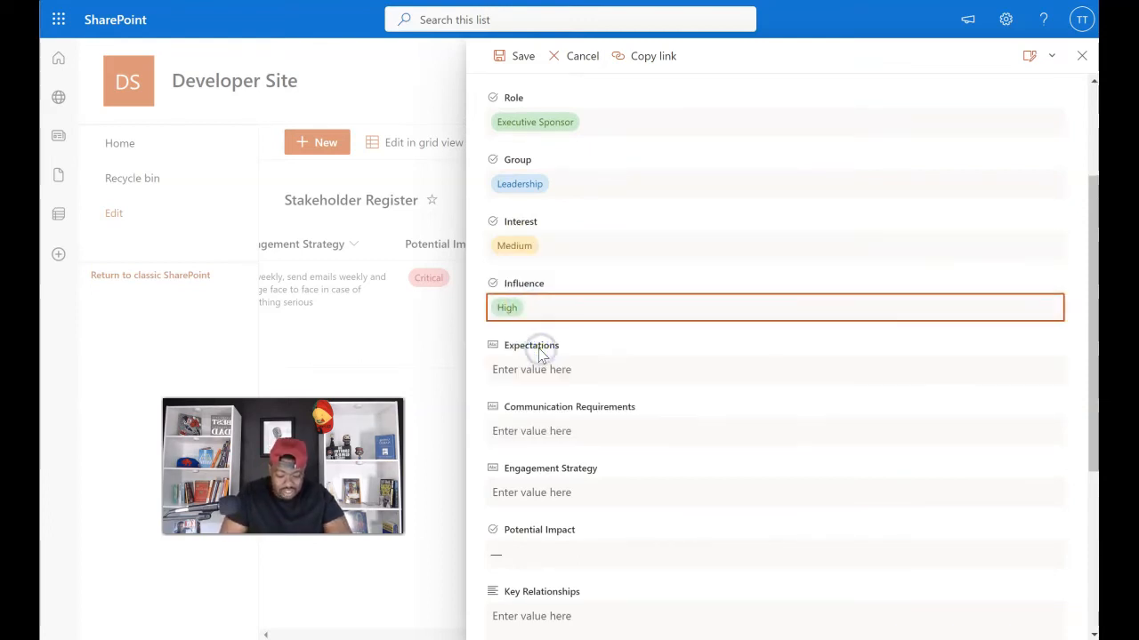
Step: Fill in Expectations with whatever the first stakeholder wants, followed by "Also interested in what legal says."
click(565, 372)
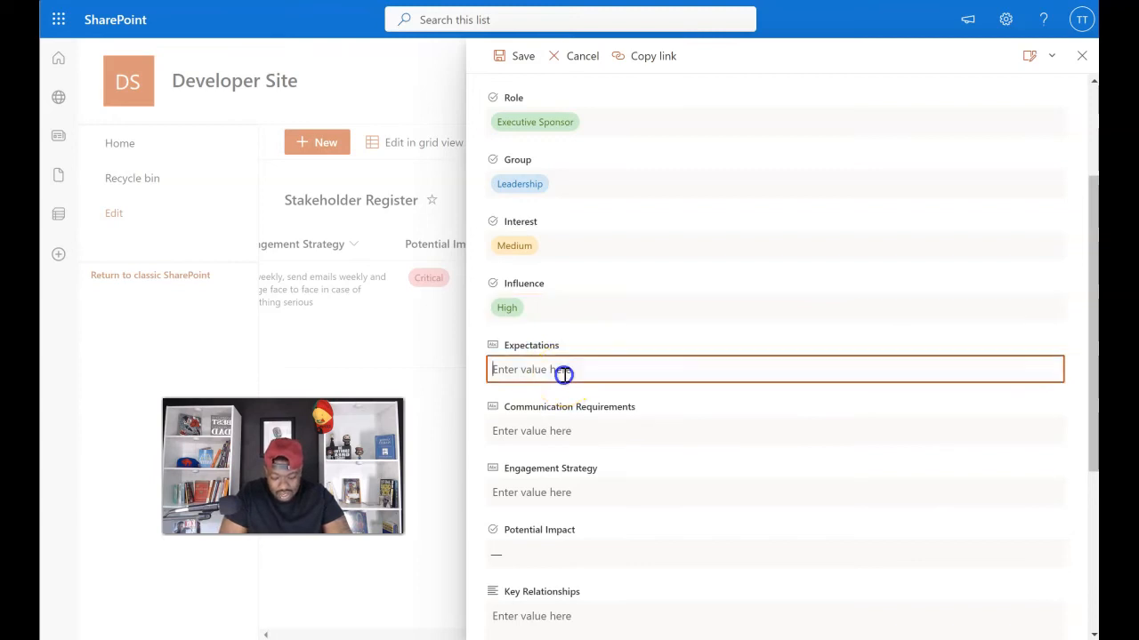
text(Whe)
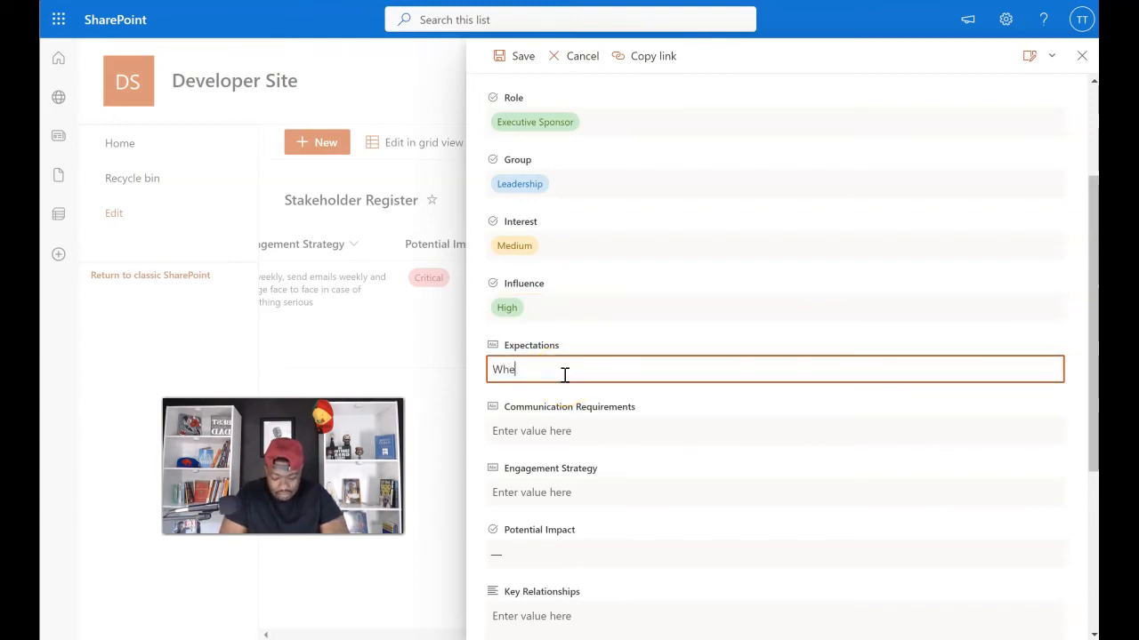
key(BackSpace)
text(atever STring)
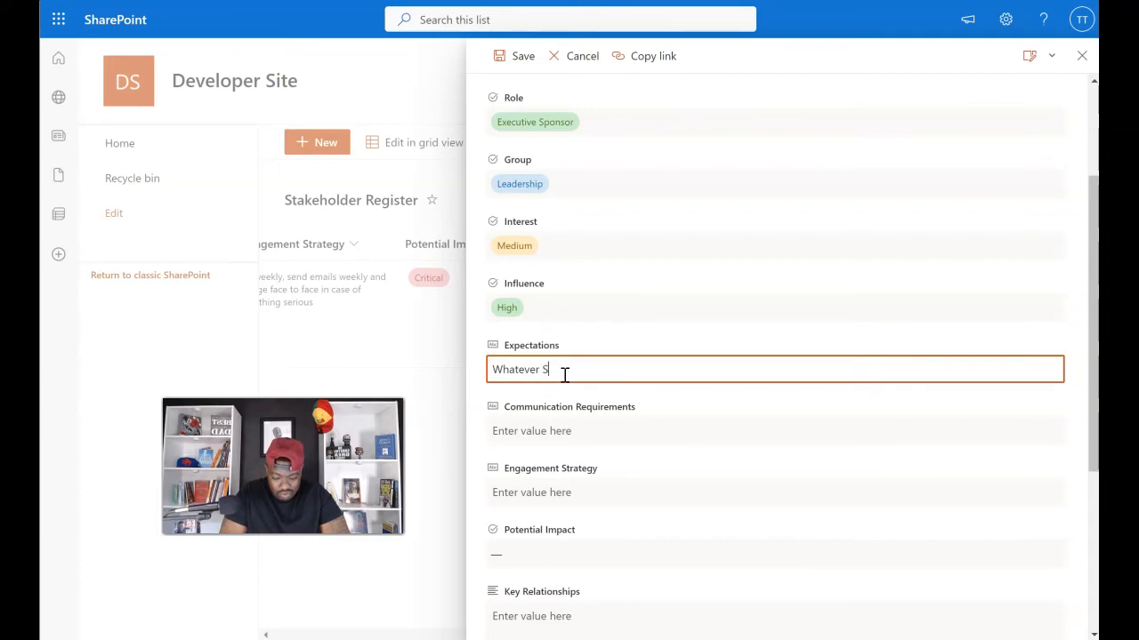
key(BackSpace)
key(BackSpace)
key(BackSpace)
text(tringer wants)
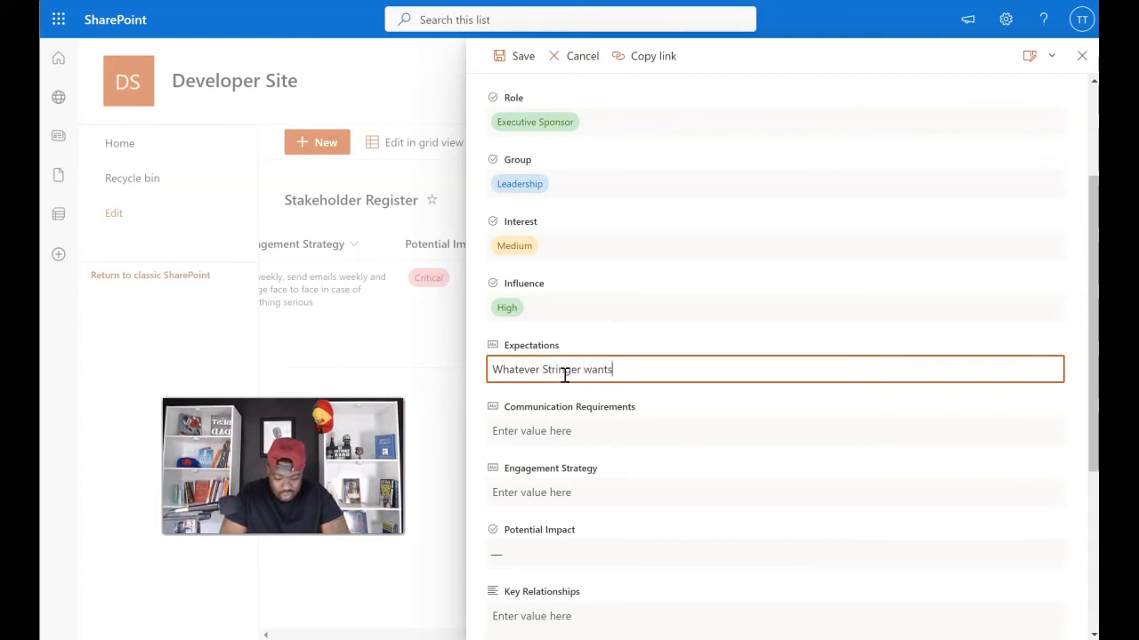
text(. Also interested in what legal says.)
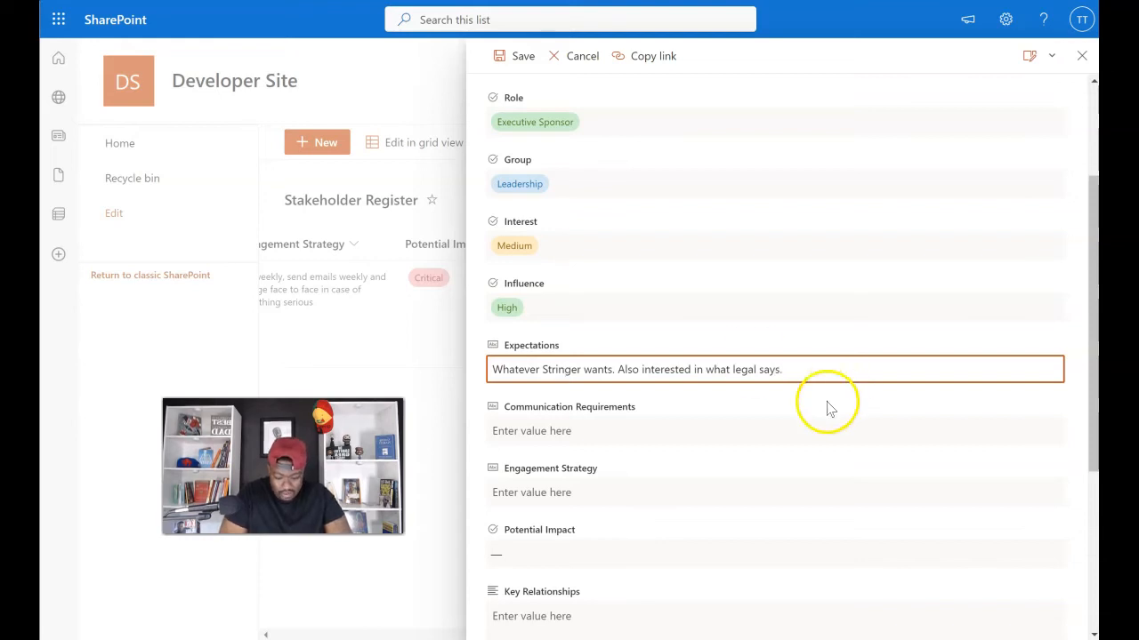
Step: Fill in Communication Requirements with "Touch and go because he'll really be speaking with" and the first stakeholder's first name
scroll(724, 343, down, 1)
click(661, 353)
text(Touch and go.)
key(BackSpace)
text(because he'll really)
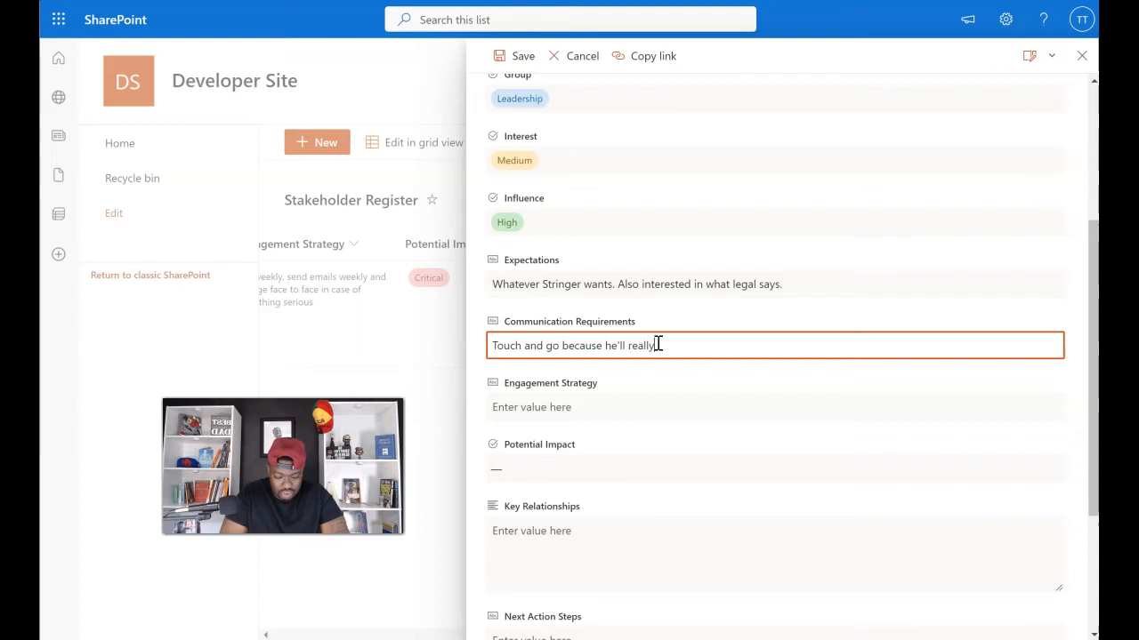
text( be speking wit)
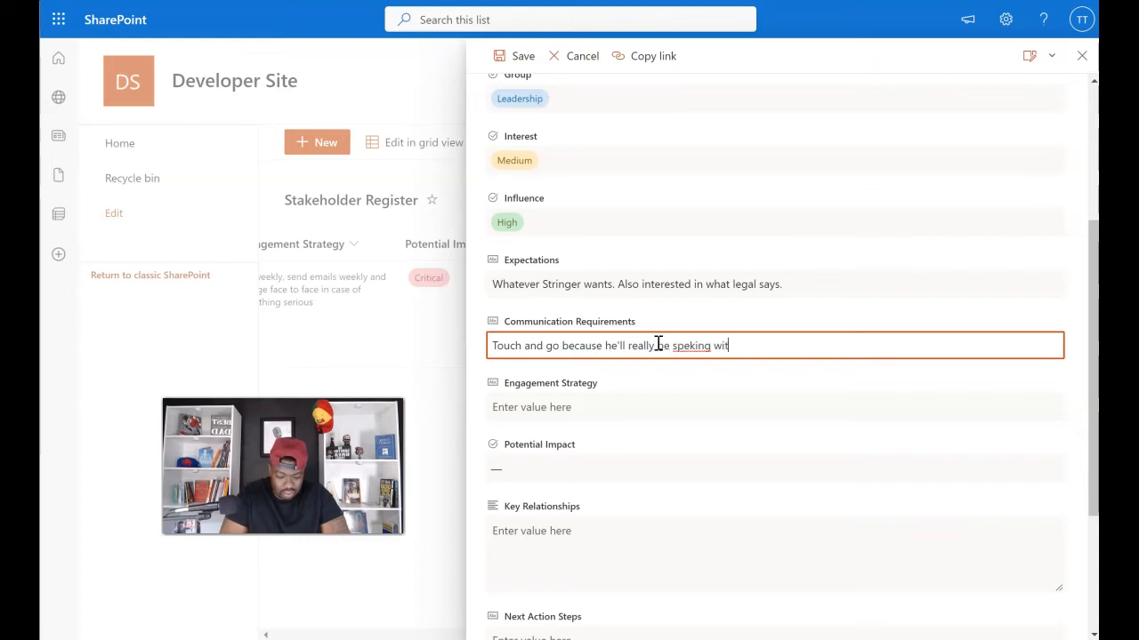
key(BackSpace)
key(BackSpace)
key(BackSpace)
key(BackSpace)
text(aking with Stringer)
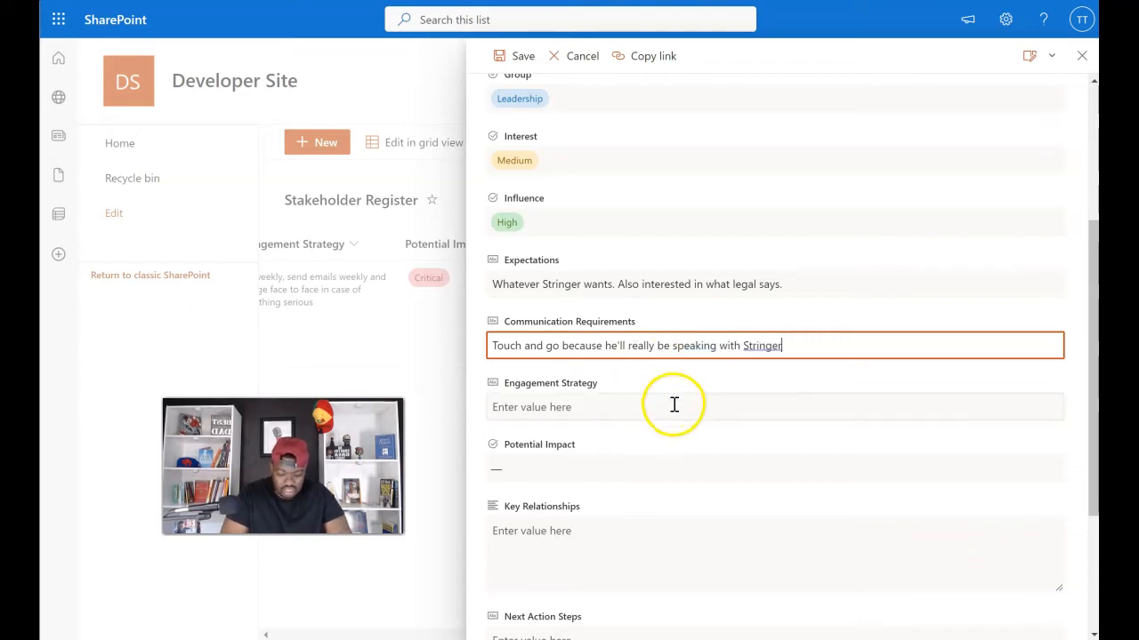
Step: Enter "Low touch. Maybe an email every now and then." as the Engagement Strategy and set Potential Impact to Critical
click(675, 405)
text(Low)
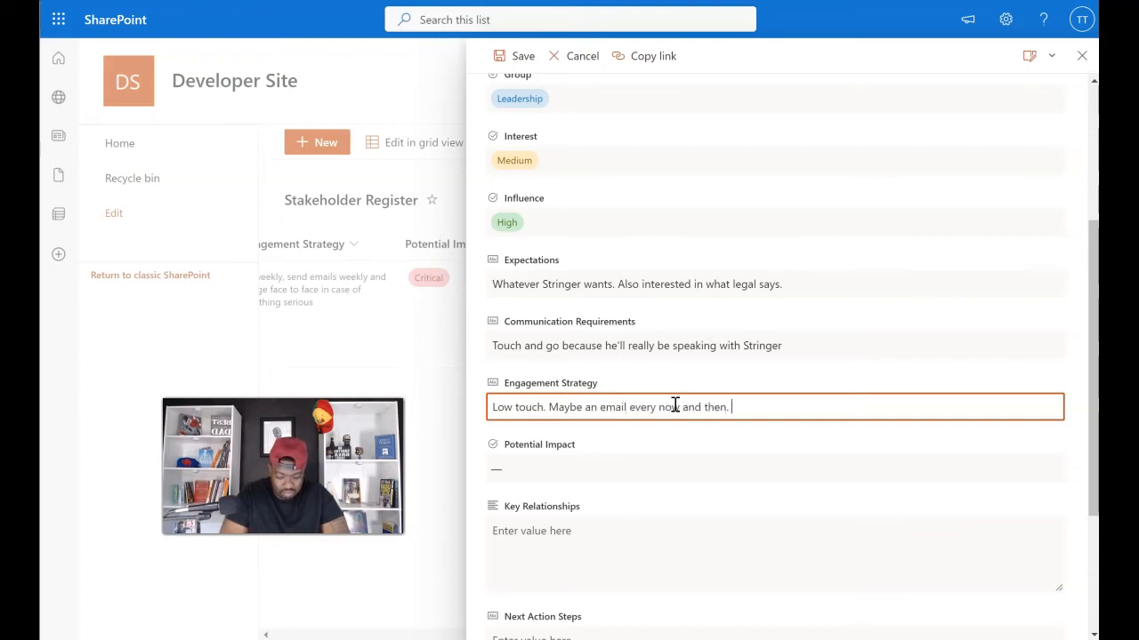
scroll(622, 374, down, 2)
click(585, 300)
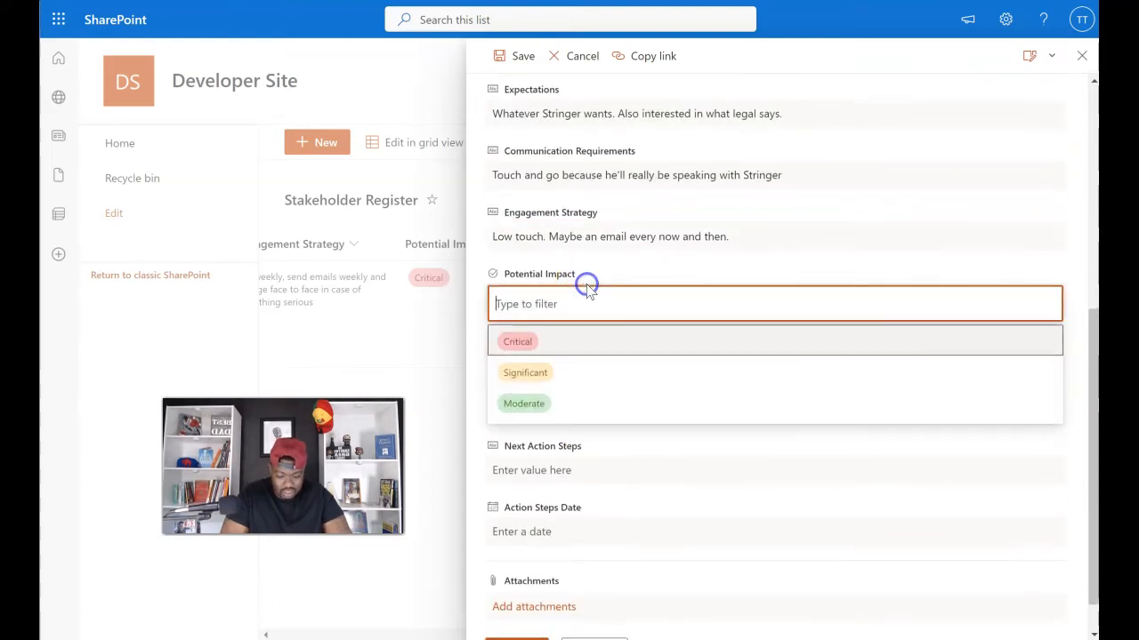
click(572, 344)
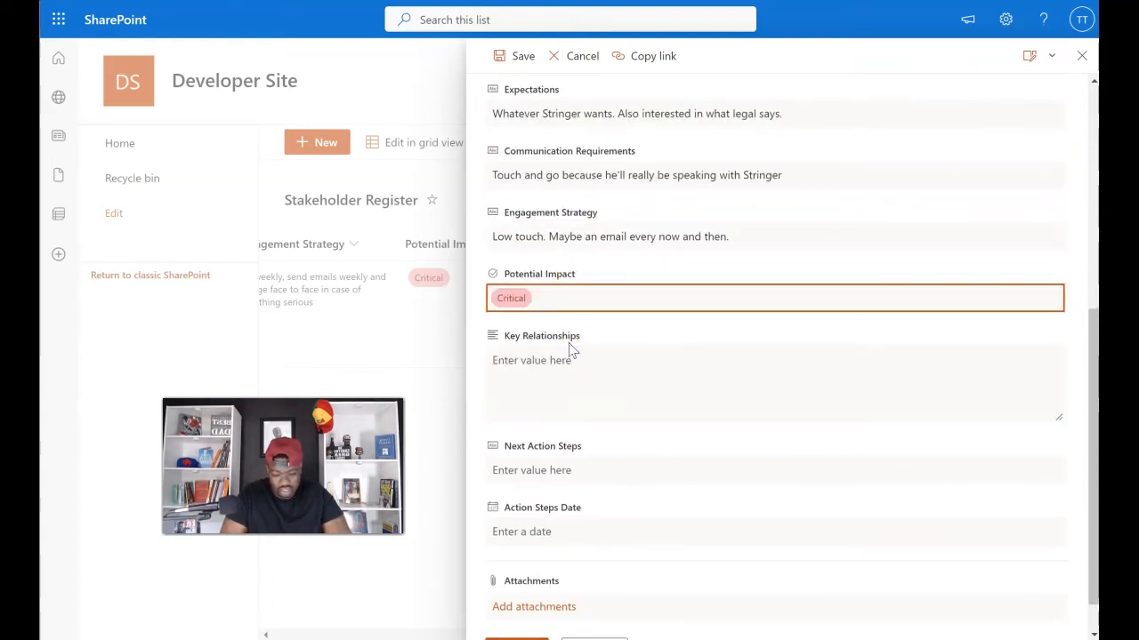
Step: Save the item with Key Relationships saying he talks mostly with the first stakeholder and Next Action Steps "None at this time"
click(579, 381)
text(Talks mostly with Stringer.)
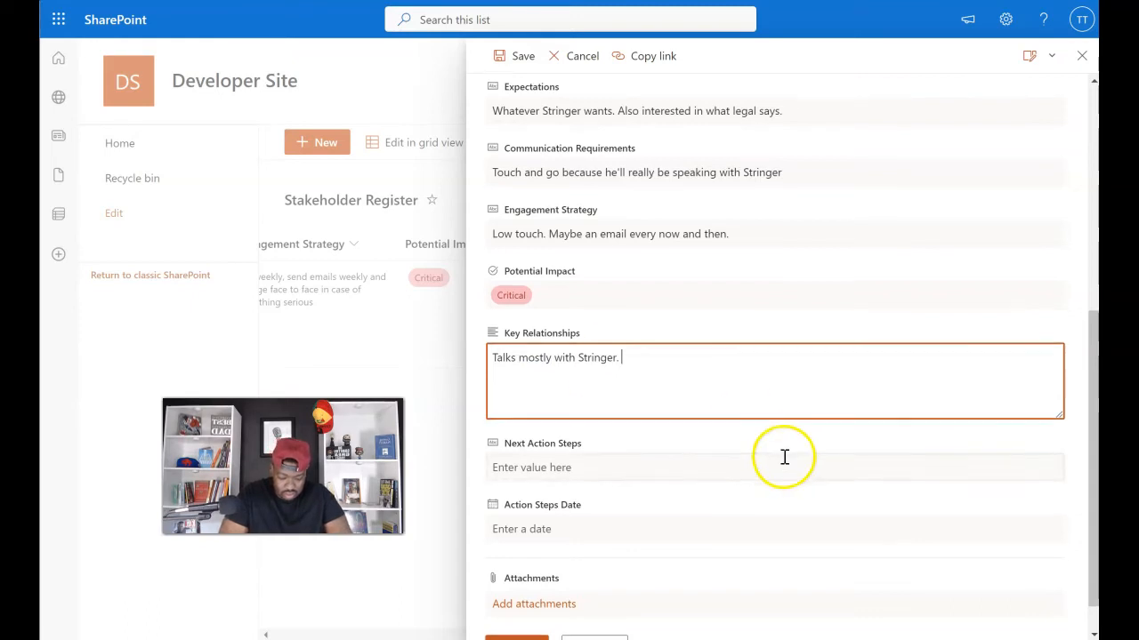
scroll(757, 439, down, 1)
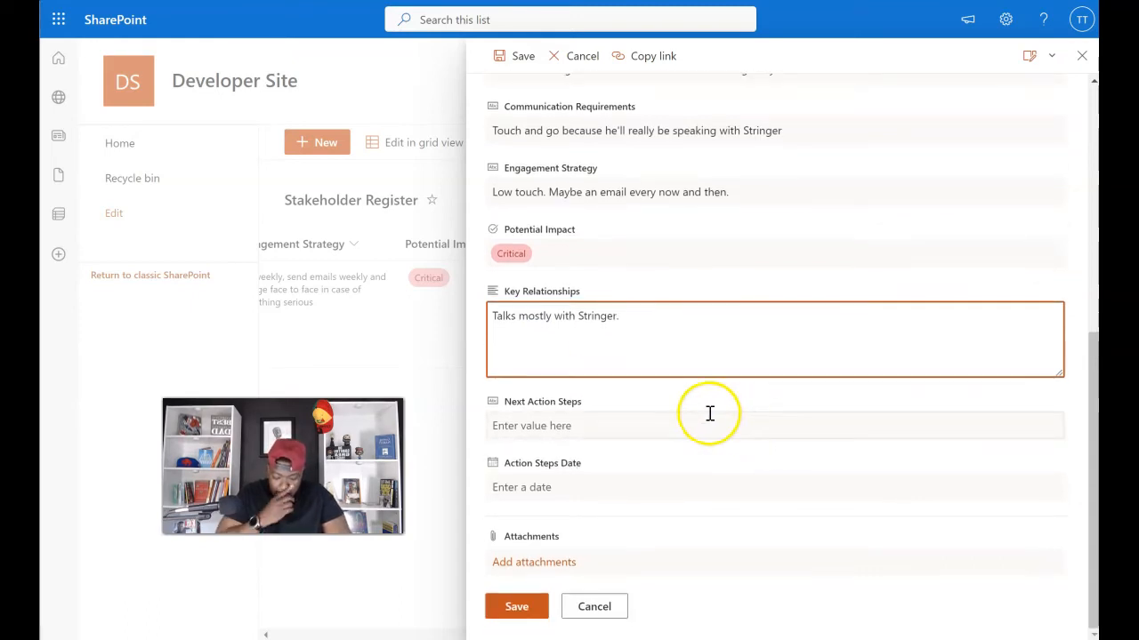
click(660, 424)
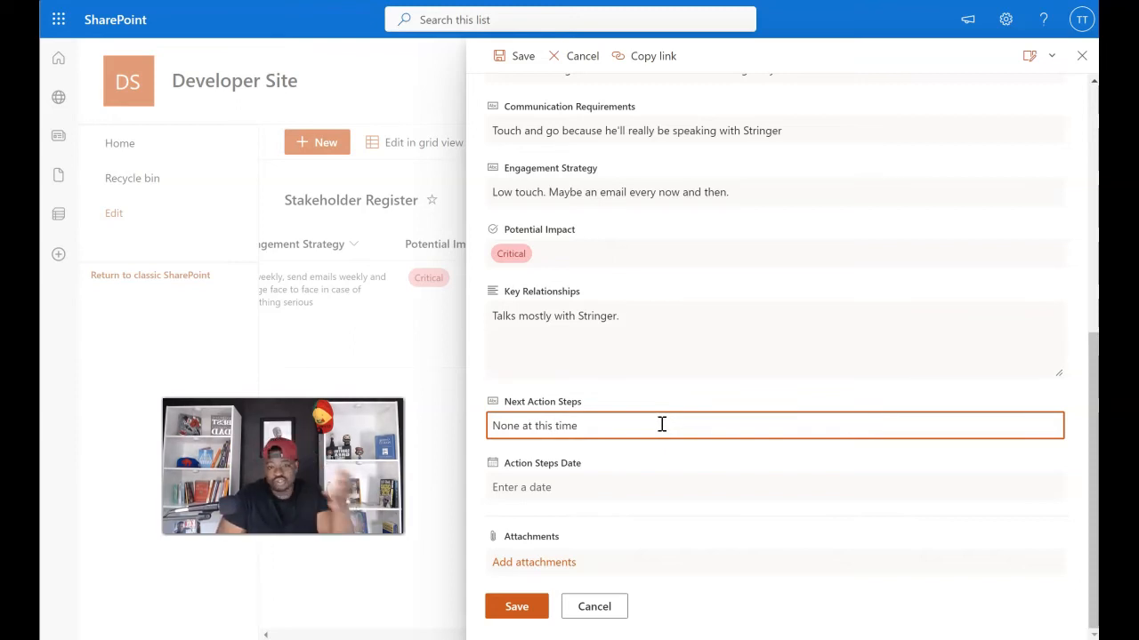
click(562, 560)
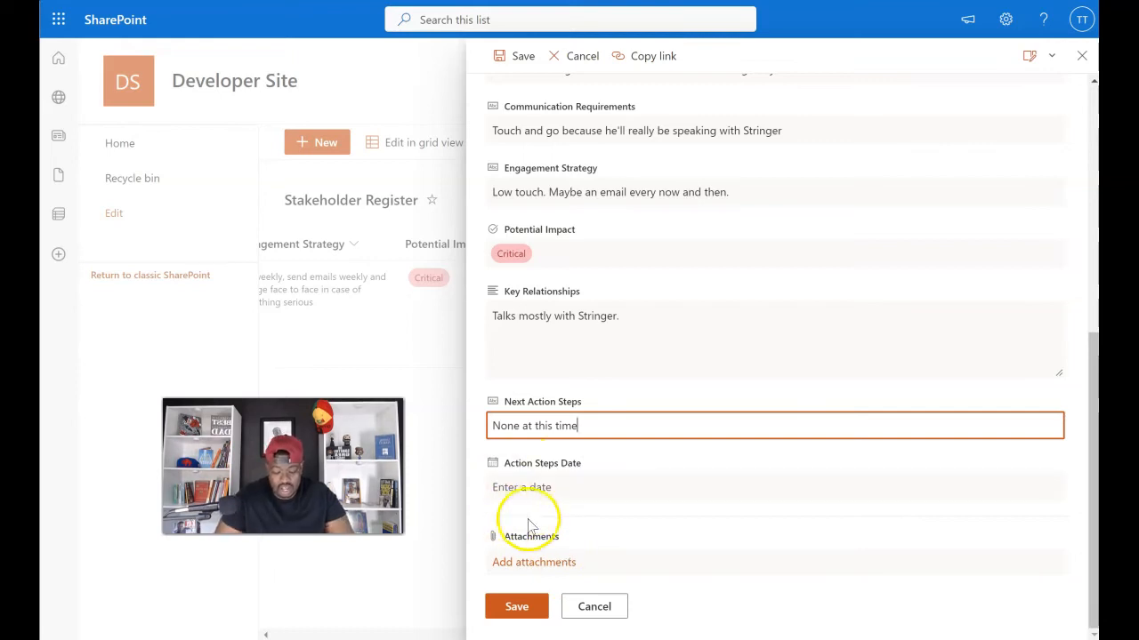
click(516, 607)
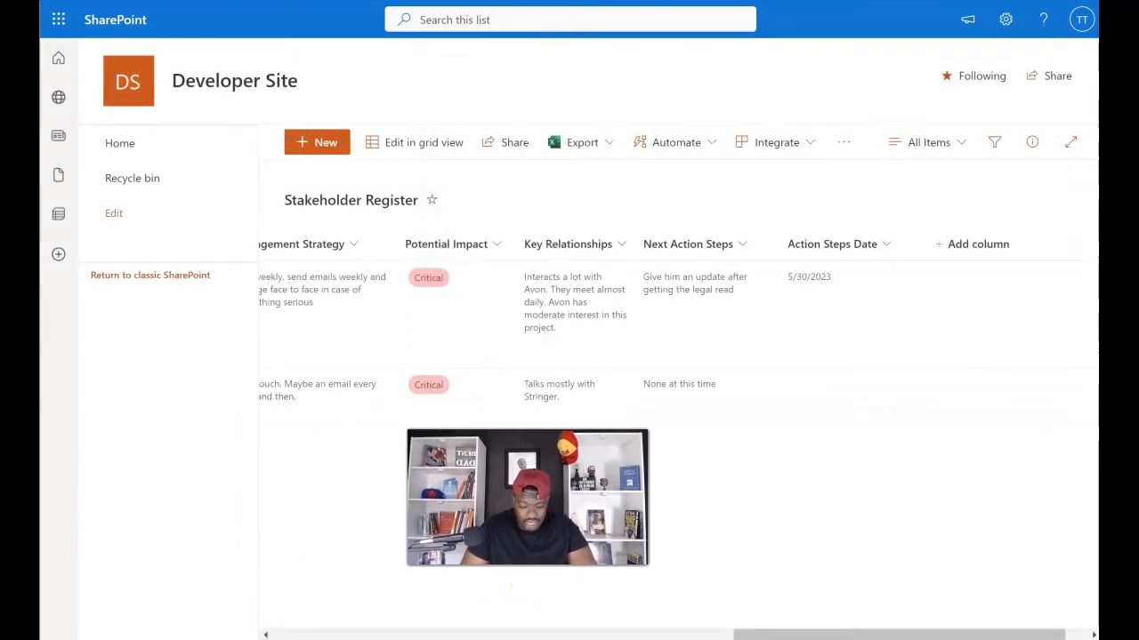
Step: Format the current view of the Stakeholder Register with alternating row styles and save the formatting
drag(765, 628, 249, 605)
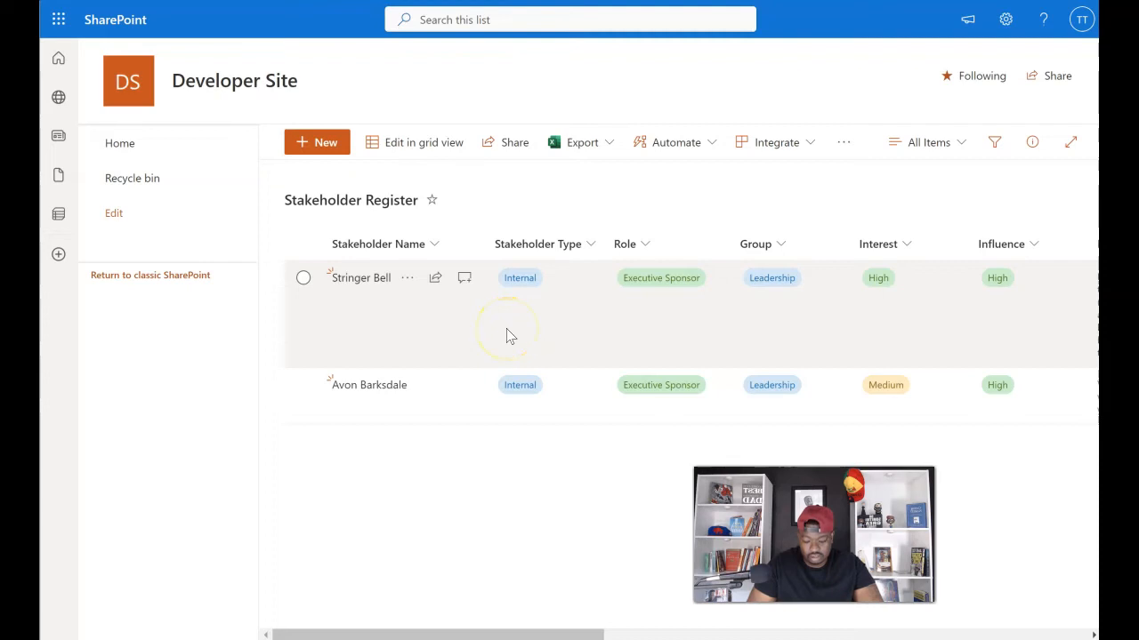
drag(534, 628, 1026, 623)
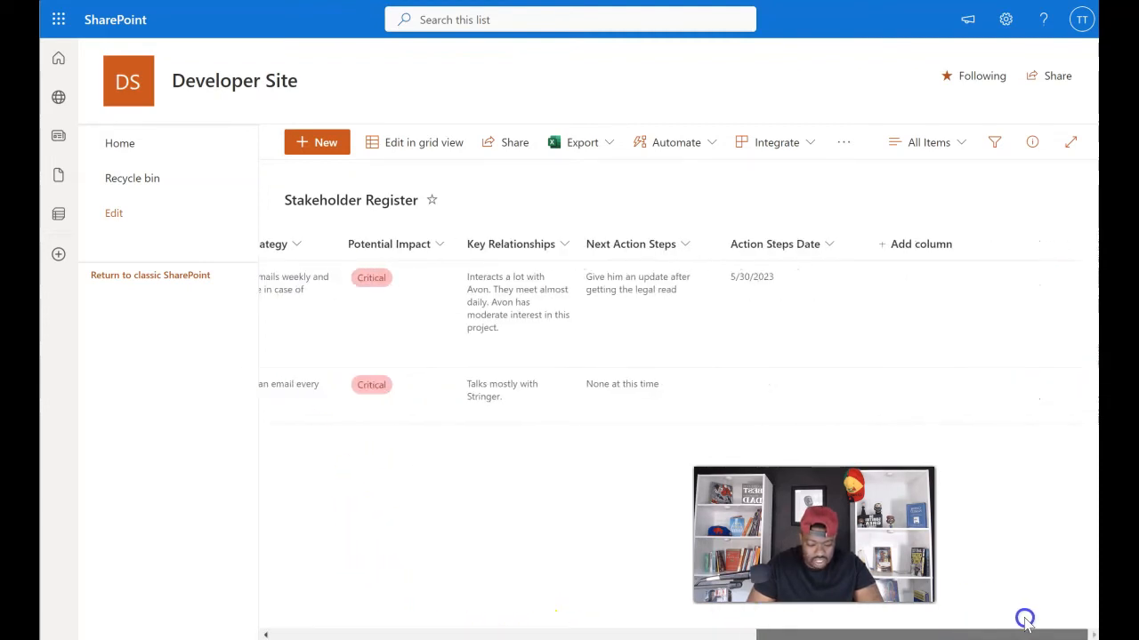
click(952, 138)
click(949, 380)
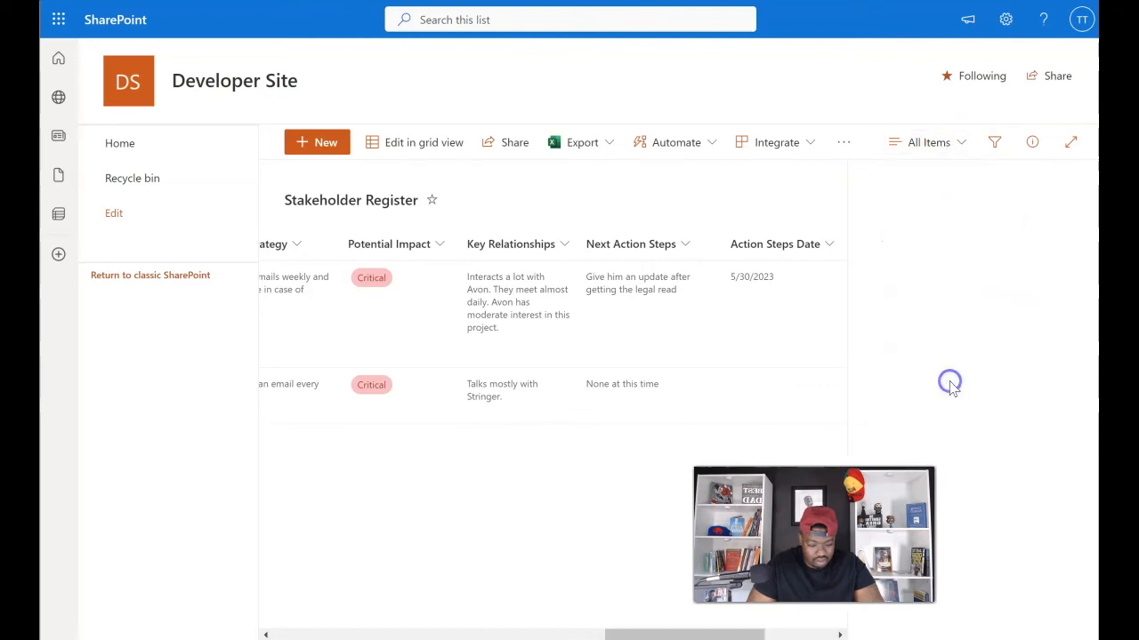
click(877, 338)
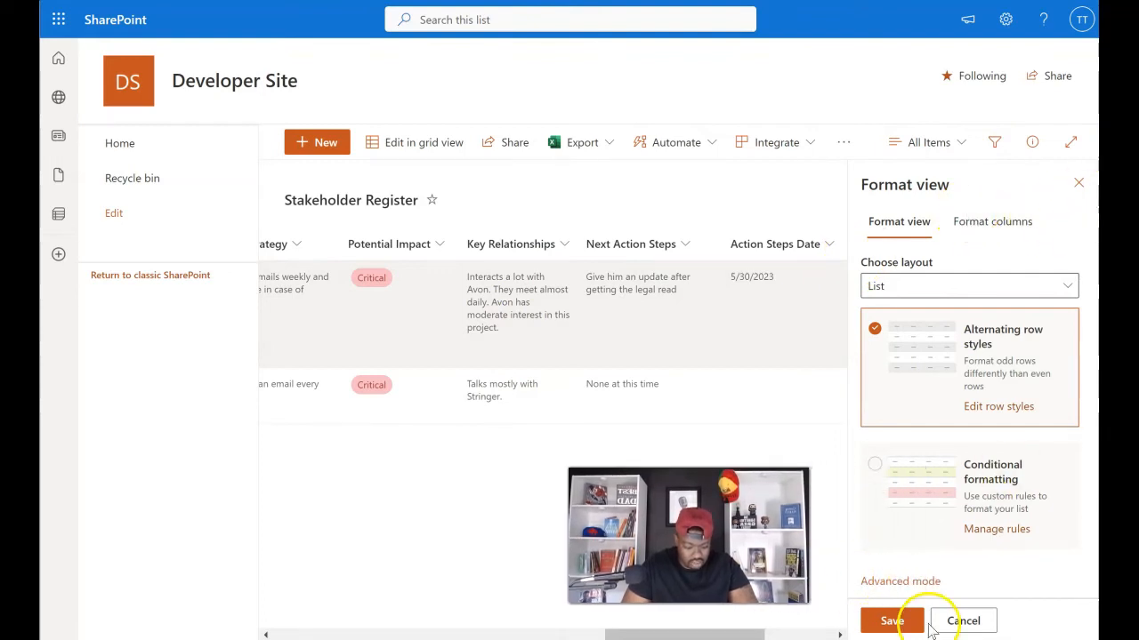
click(894, 621)
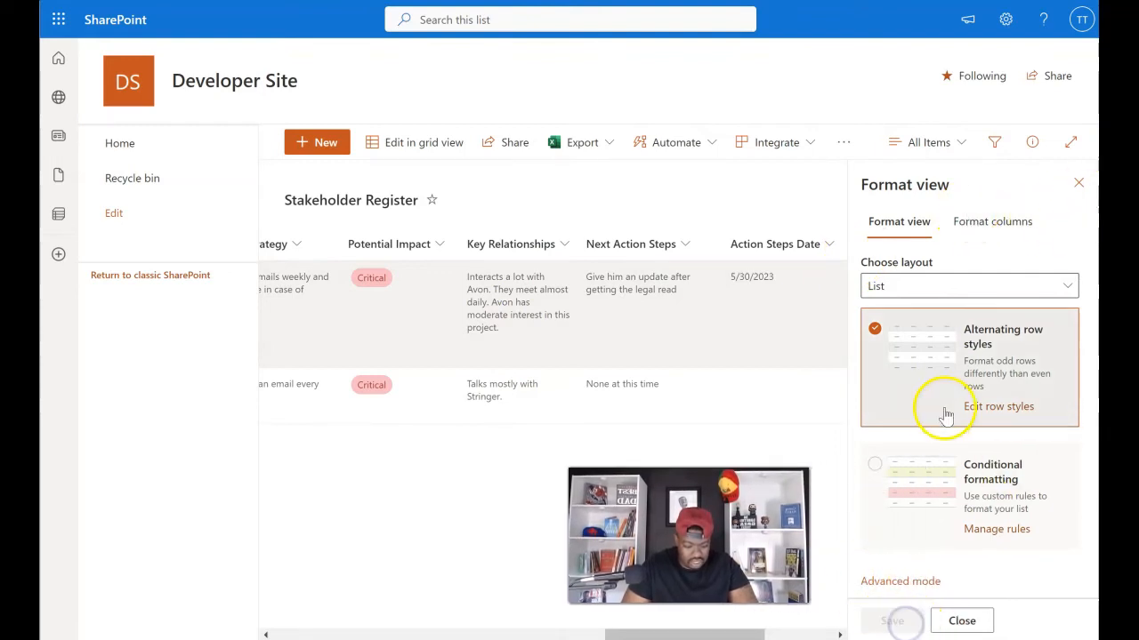
click(1078, 182)
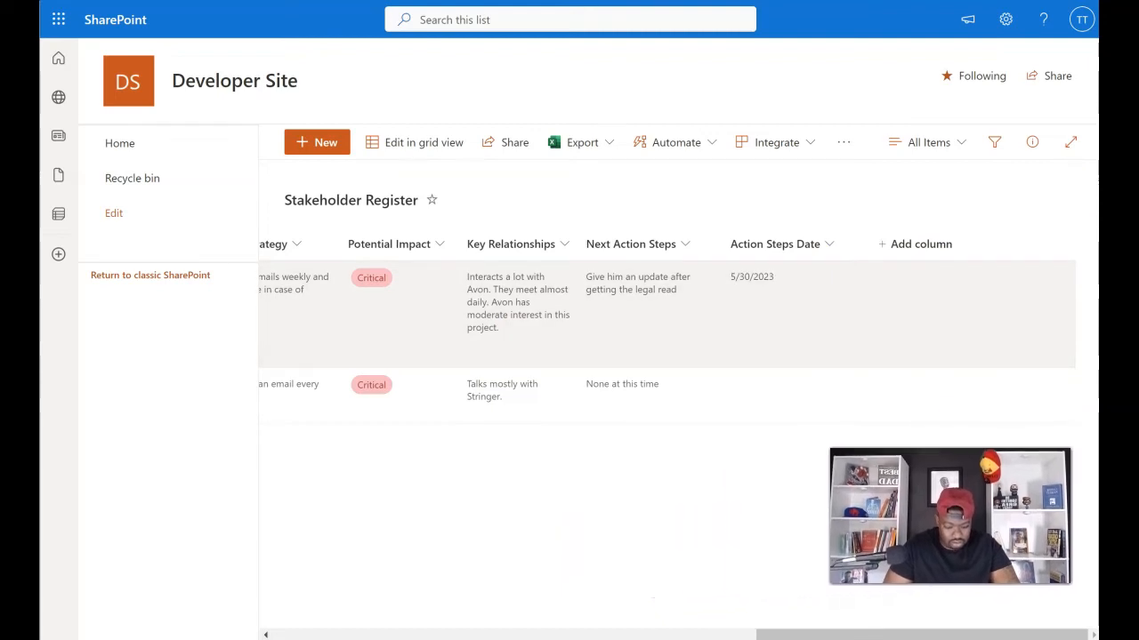
Step: Review all stakeholder entries across every column through Action Steps Date, widening the Stakeholder Name column along the way
drag(838, 634, 360, 635)
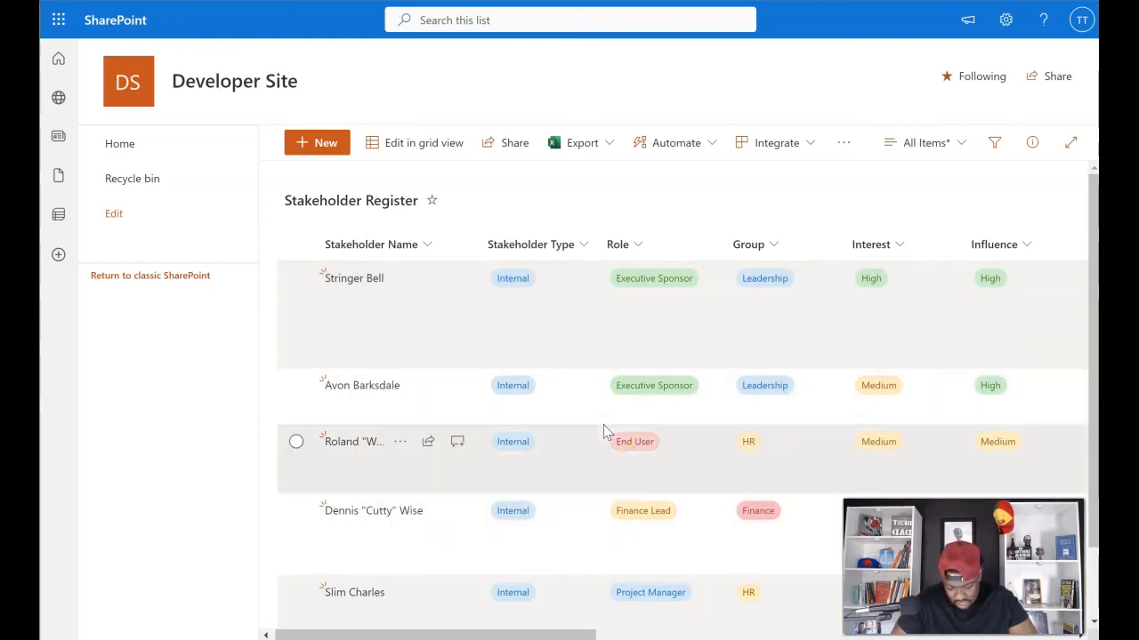
scroll(416, 587, down, 2)
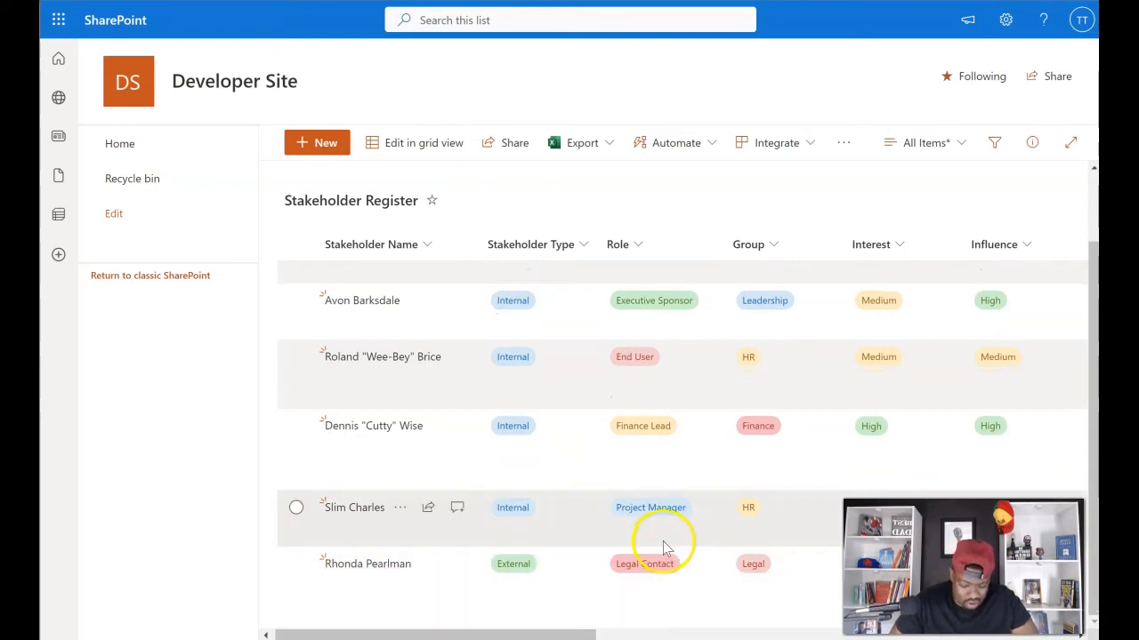
drag(477, 242, 654, 263)
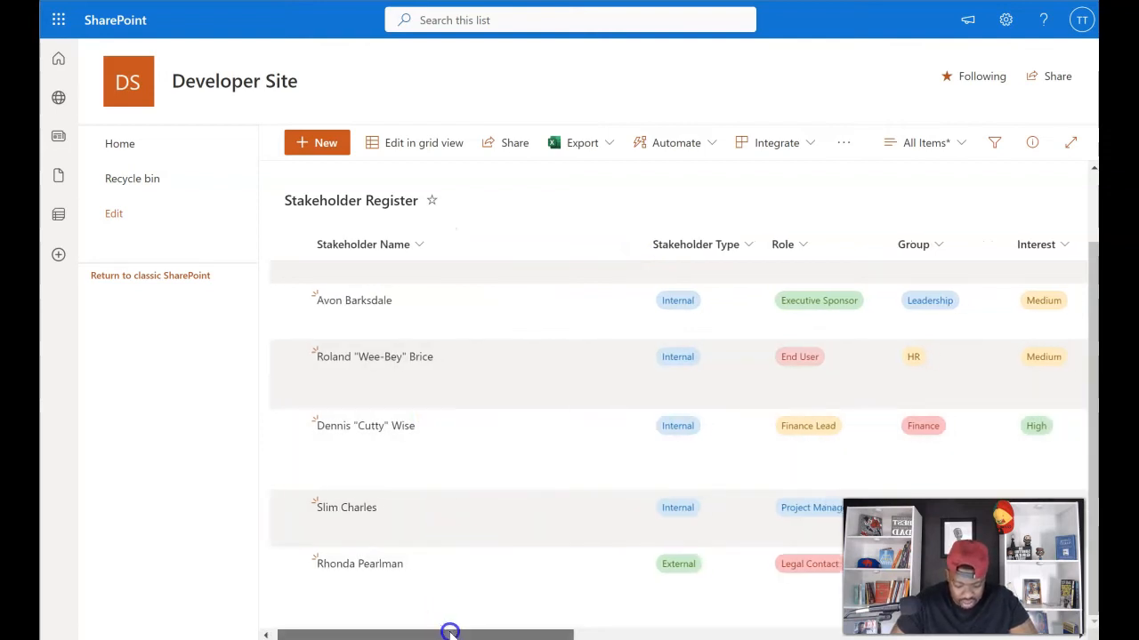
drag(450, 627, 519, 628)
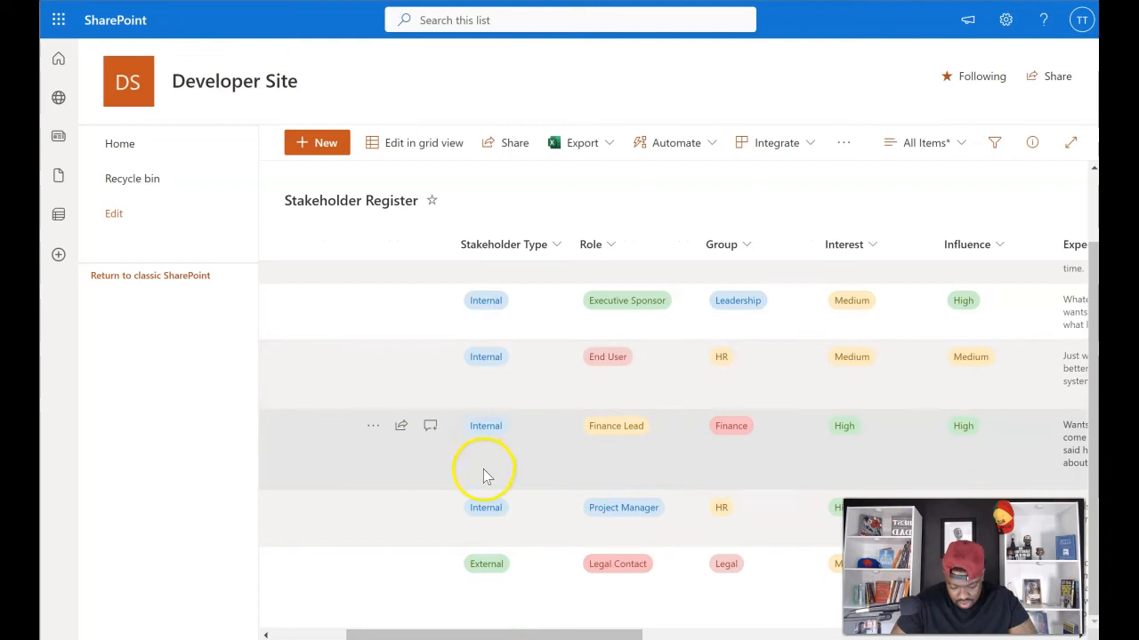
drag(494, 634, 540, 630)
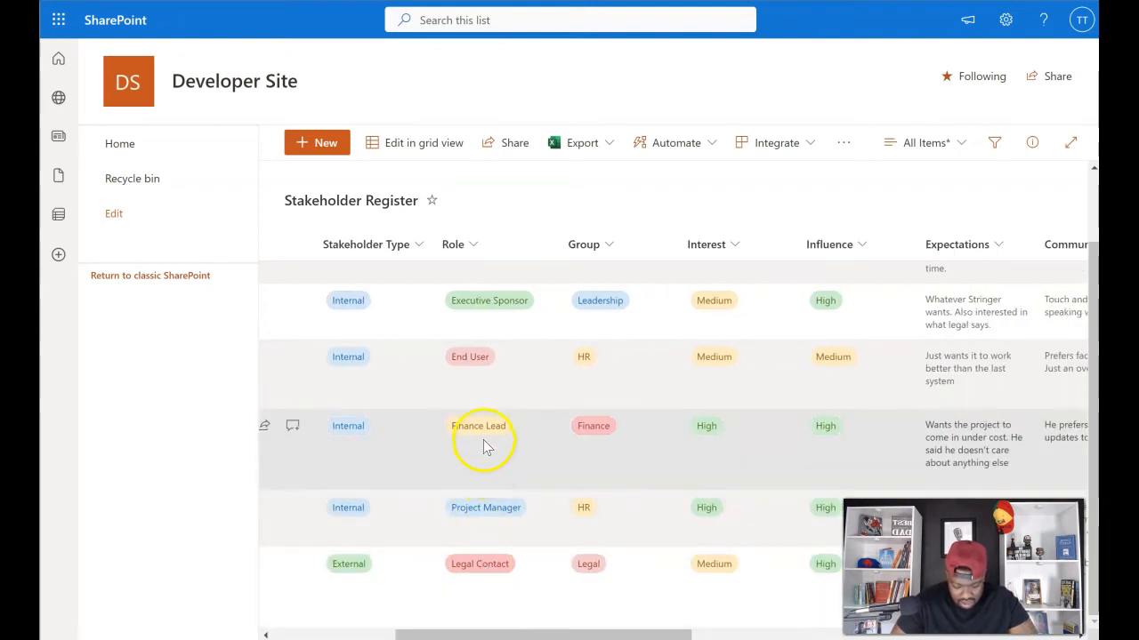
drag(512, 627, 895, 635)
scroll(509, 315, up, 1)
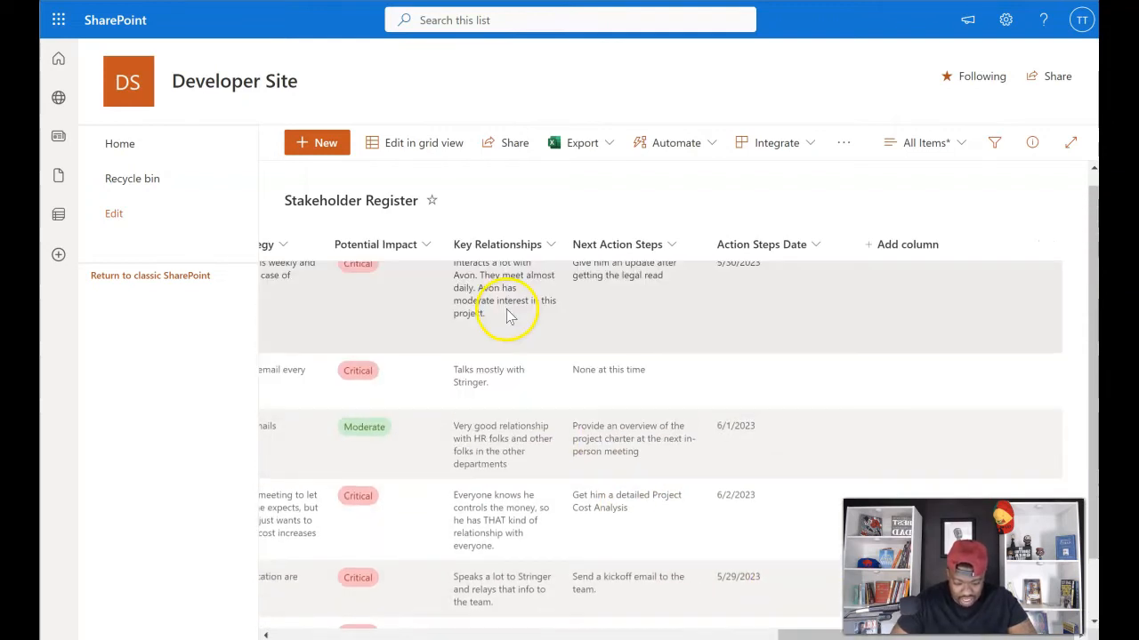
scroll(523, 320, up, 1)
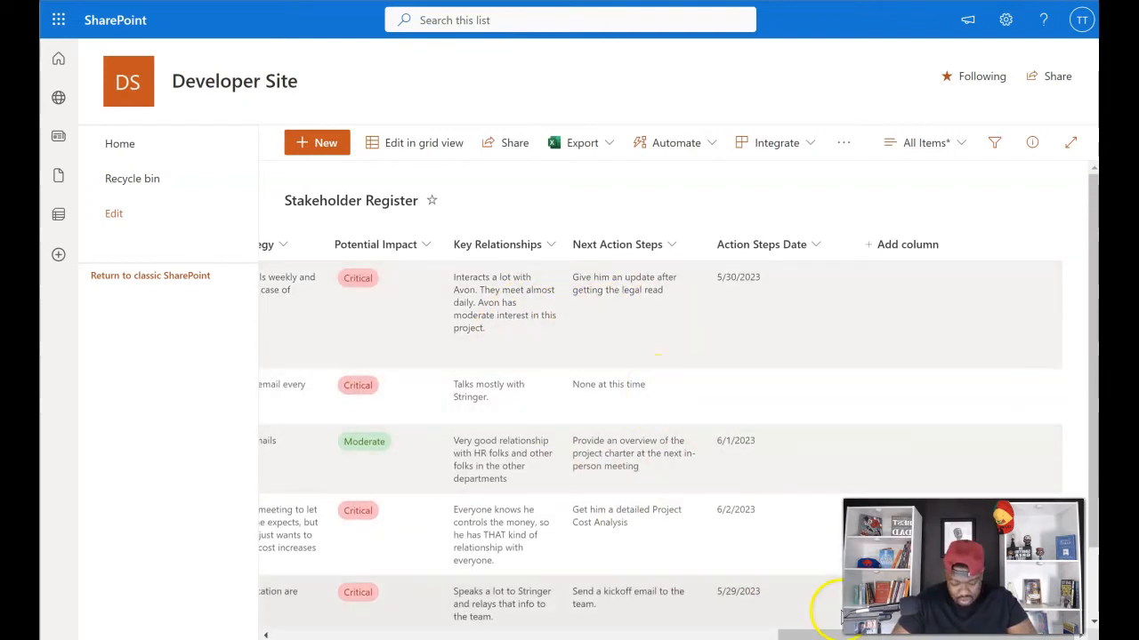
drag(813, 635, 208, 588)
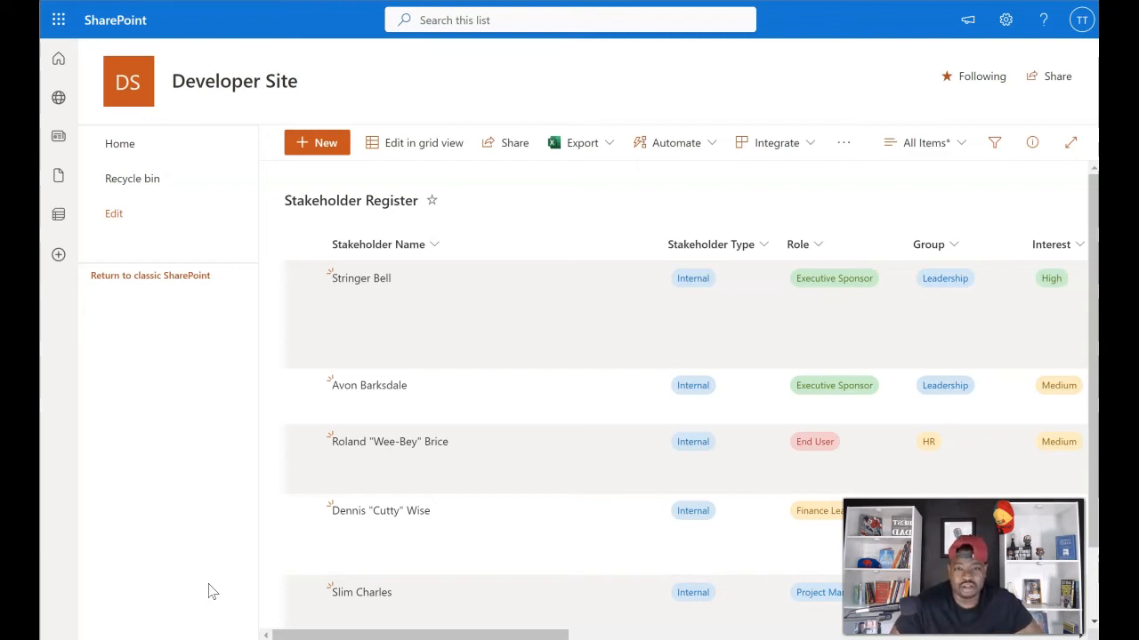
Step: Narrow the Stakeholder Name column to sit closer to its names and add a Count total for that column
drag(662, 244, 522, 231)
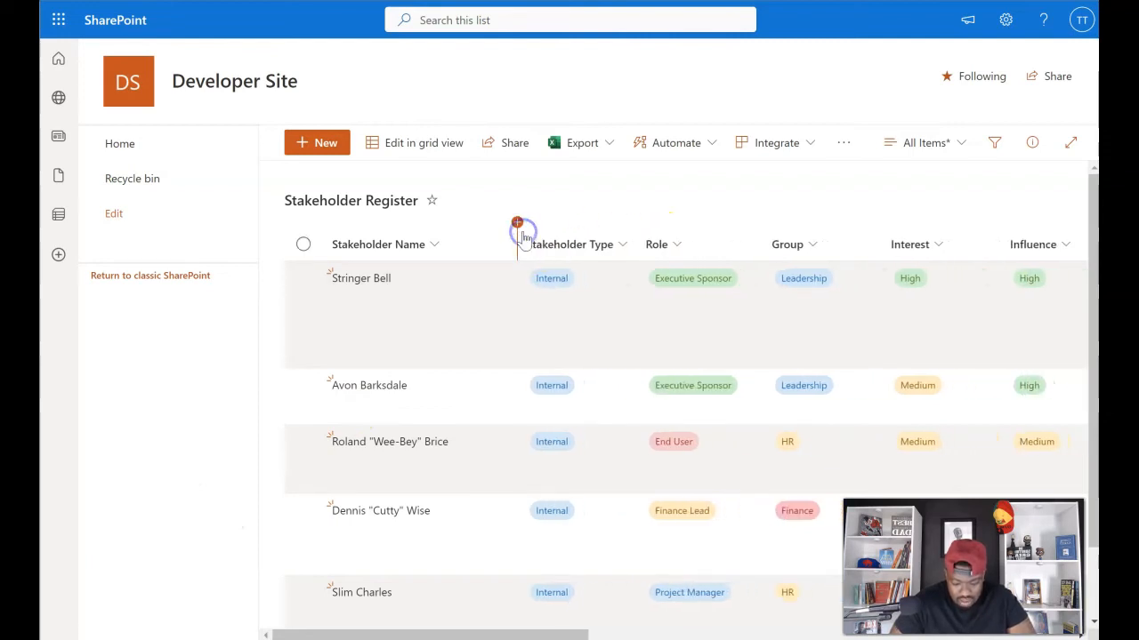
scroll(546, 402, down, 2)
scroll(539, 468, up, 2)
click(432, 238)
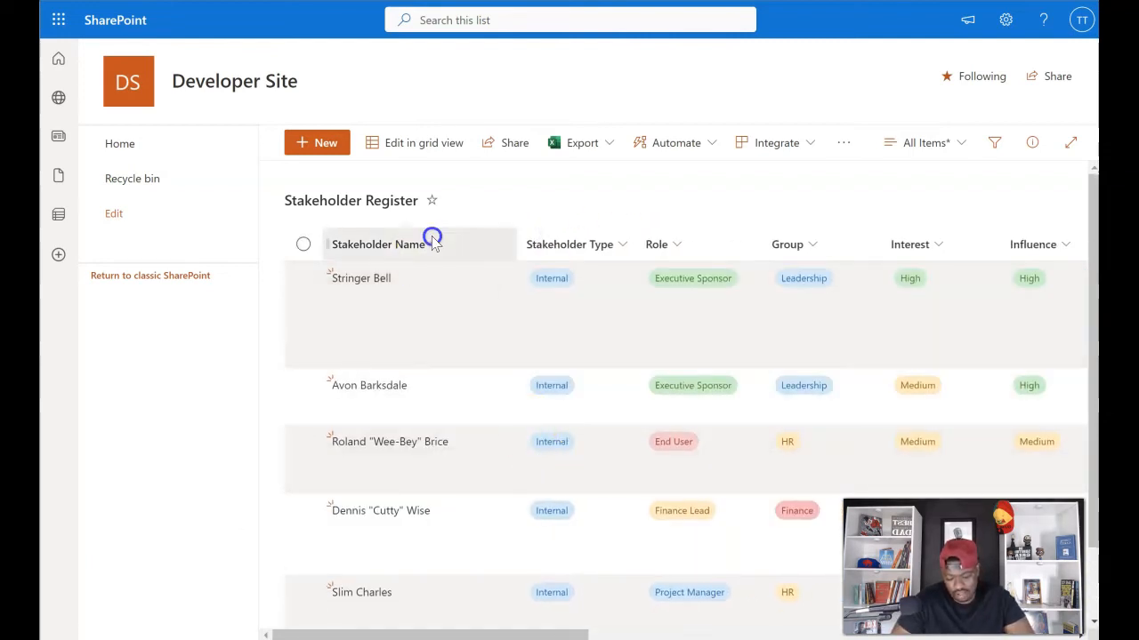
click(525, 442)
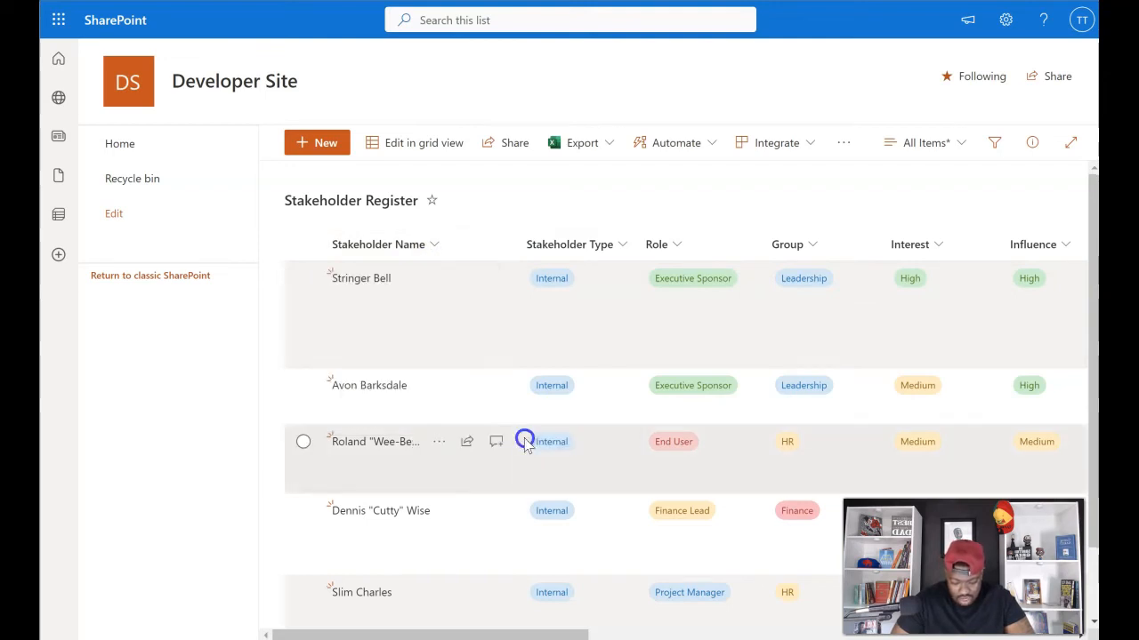
scroll(400, 590, down, 3)
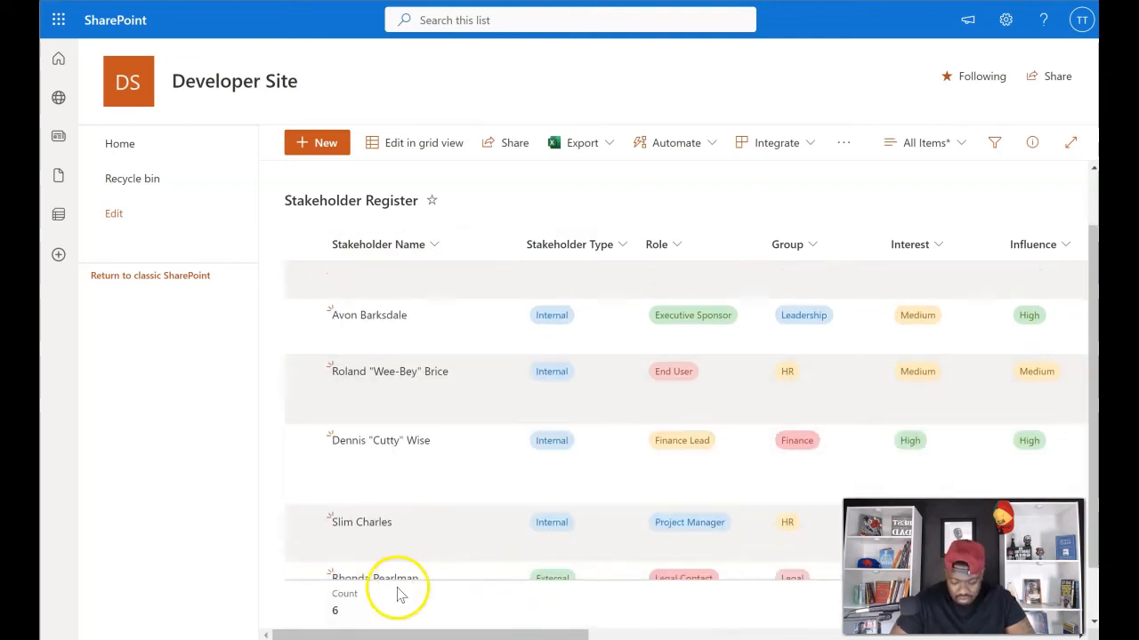
scroll(401, 432, up, 3)
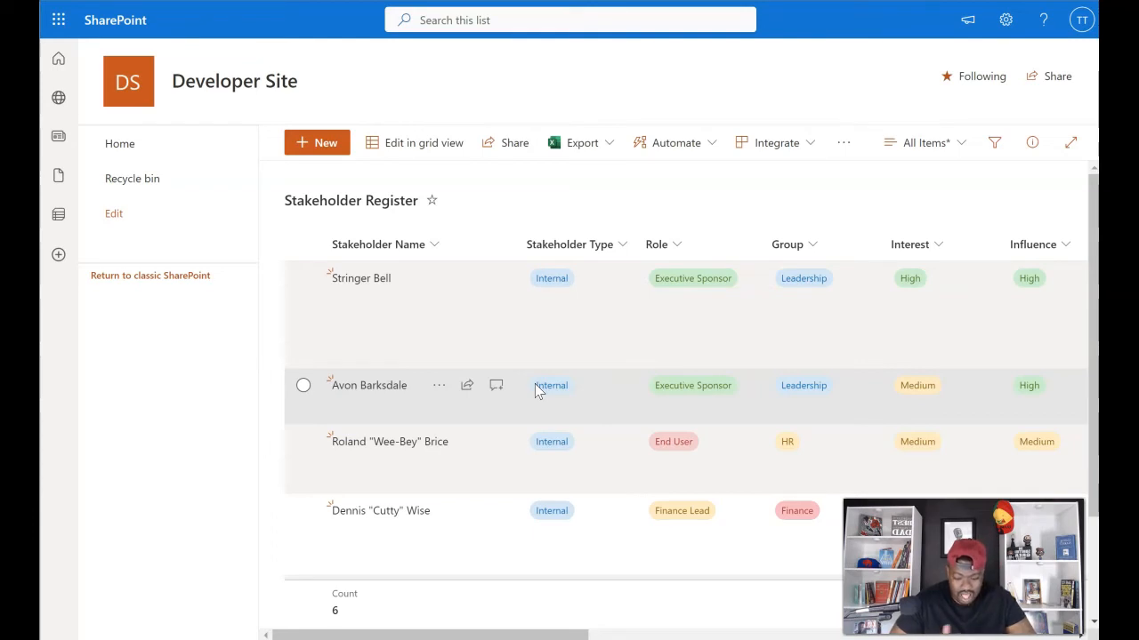
Step: Filter the list's Stakeholder Type column to Internal and slightly widen the Stakeholder Name column
click(623, 246)
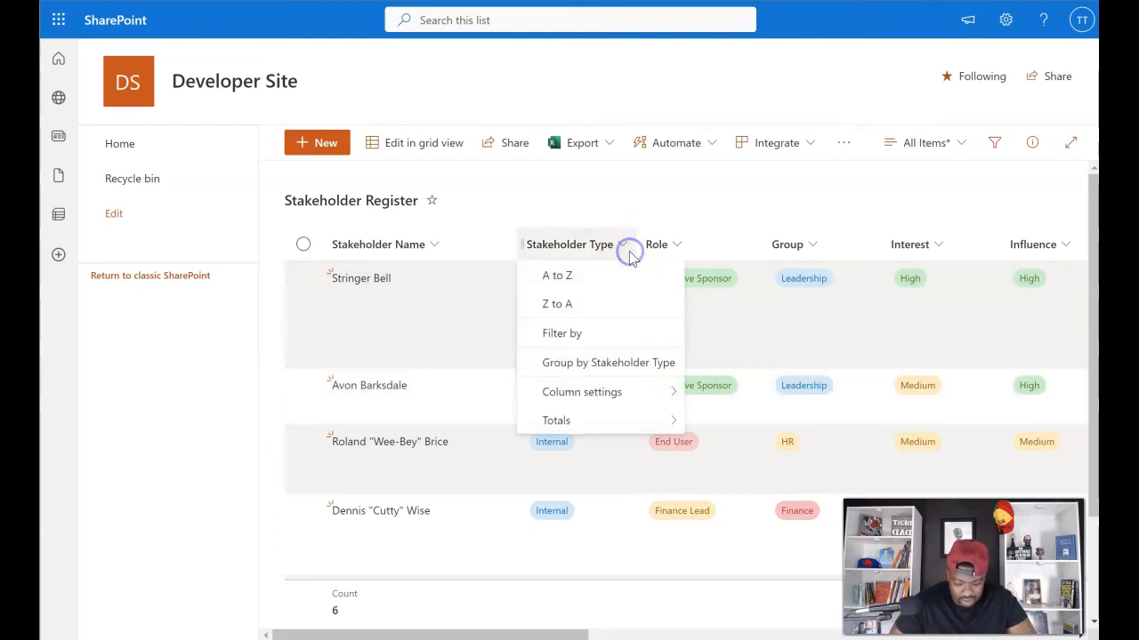
click(596, 333)
click(882, 84)
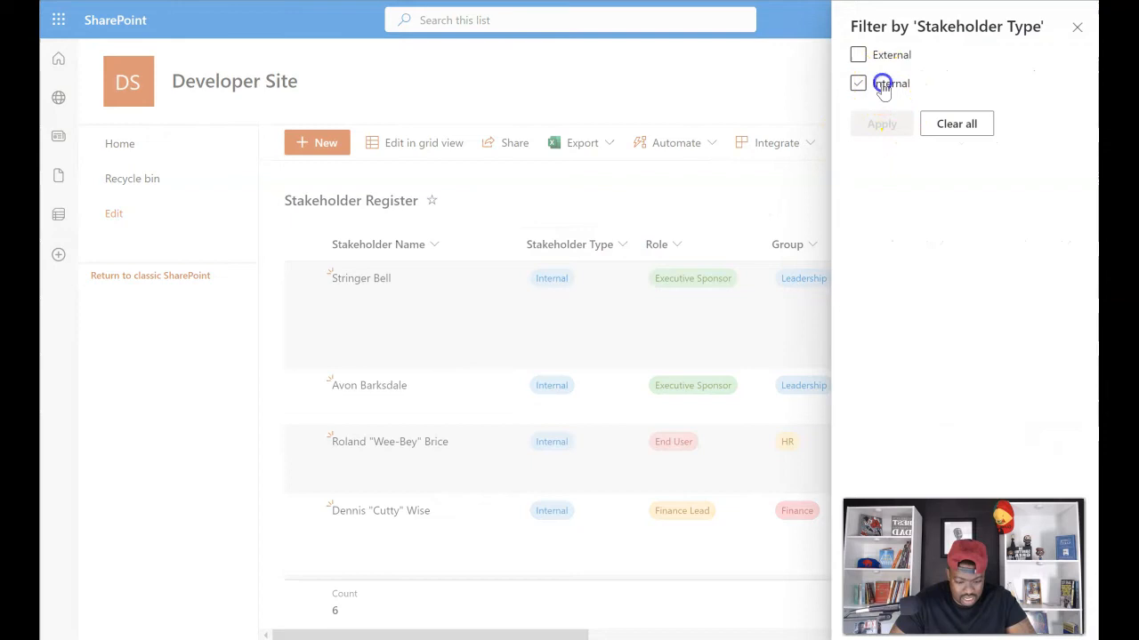
click(880, 138)
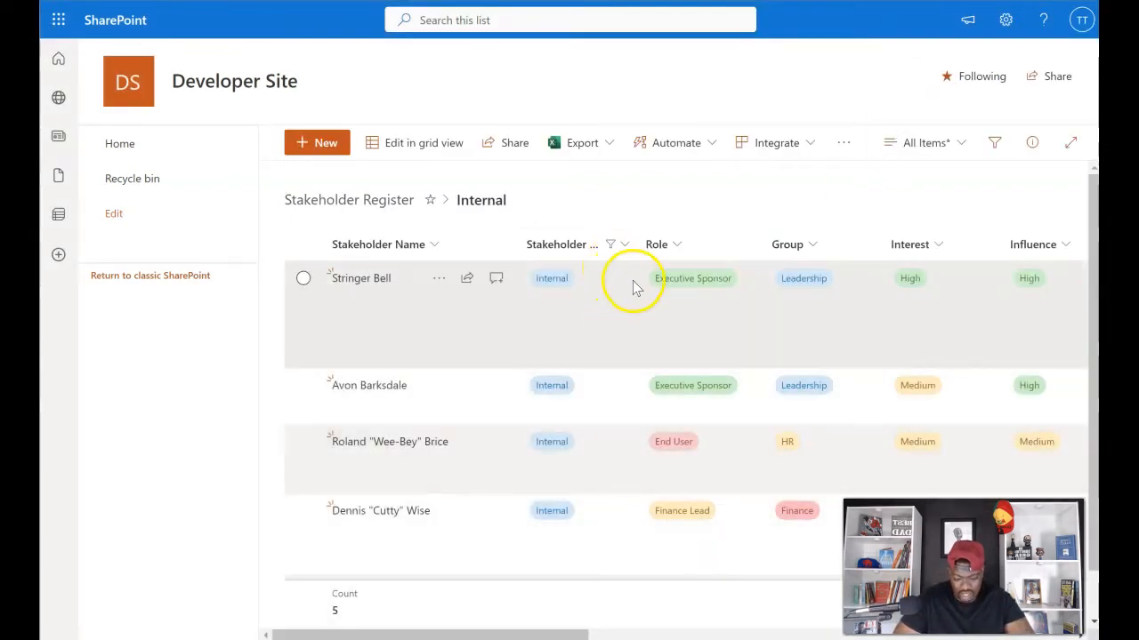
drag(521, 238, 564, 246)
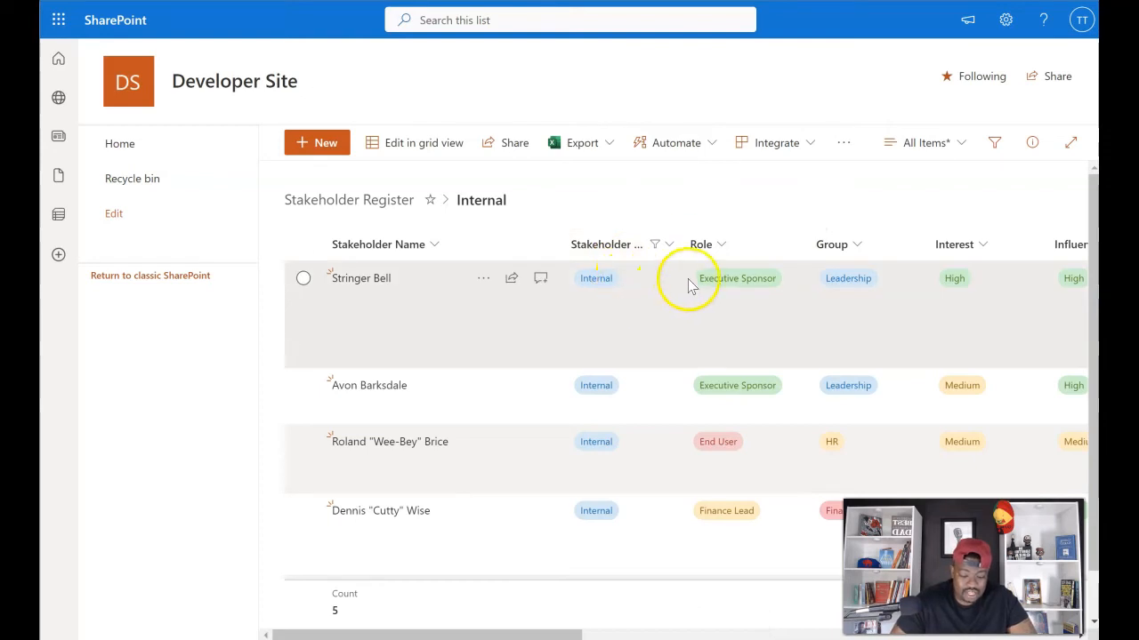
Step: Save the filtered list as a new public view named Internal
click(950, 154)
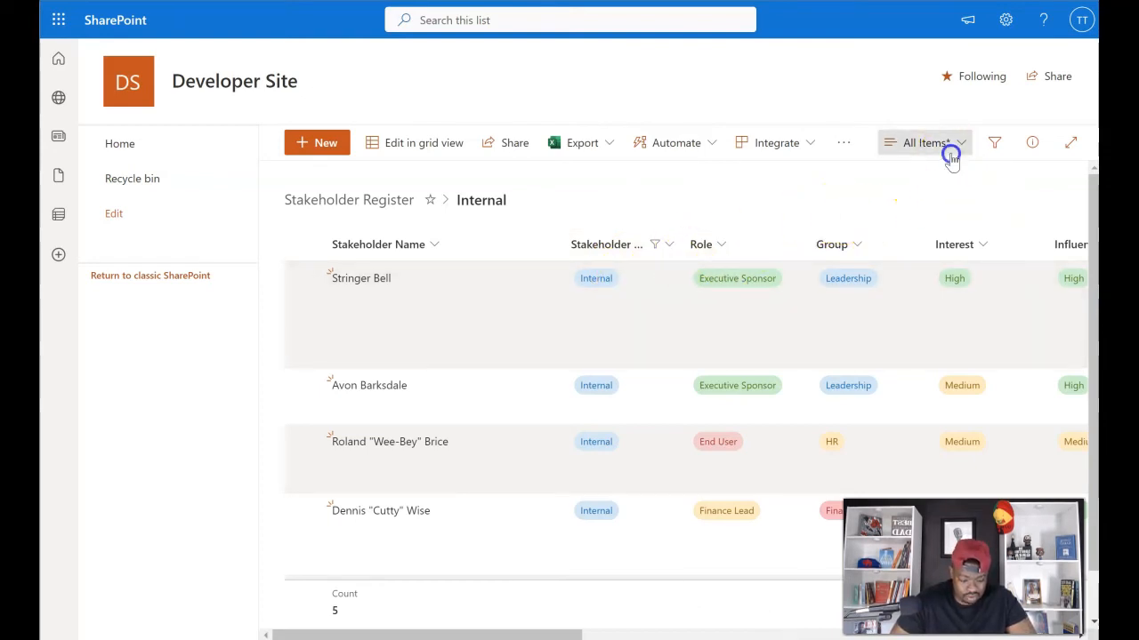
click(925, 316)
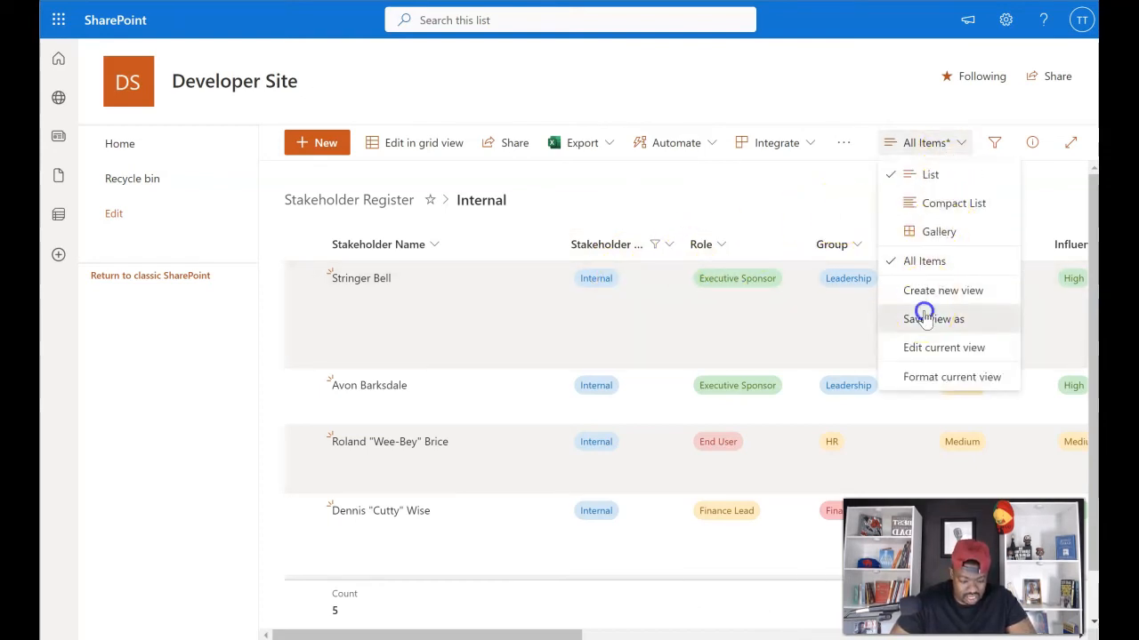
drag(547, 316, 475, 322)
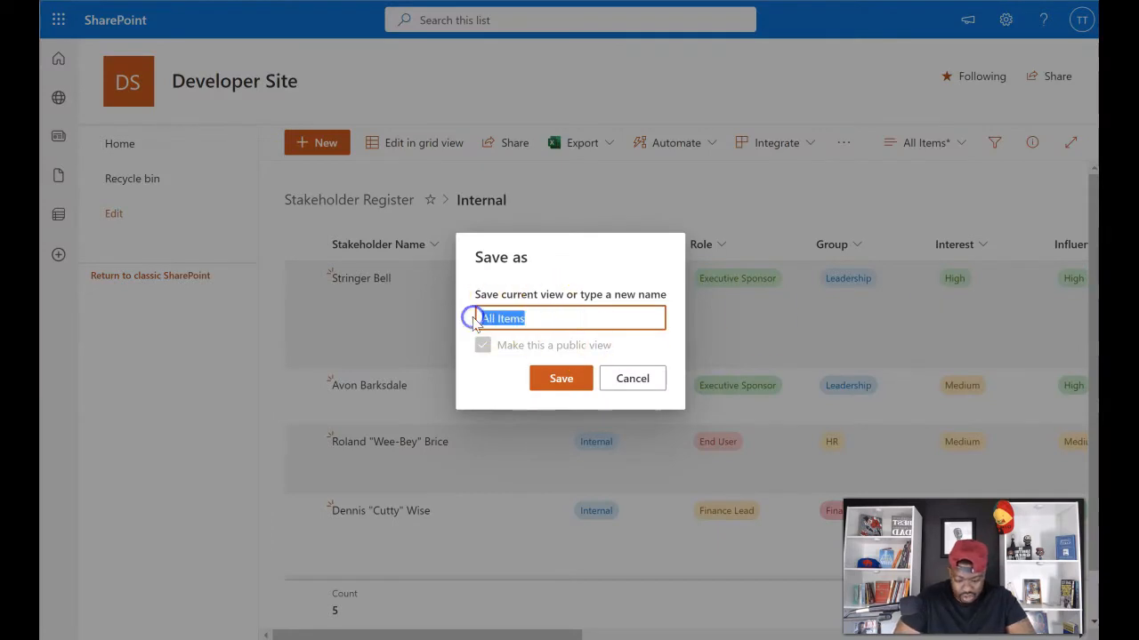
text(Internal)
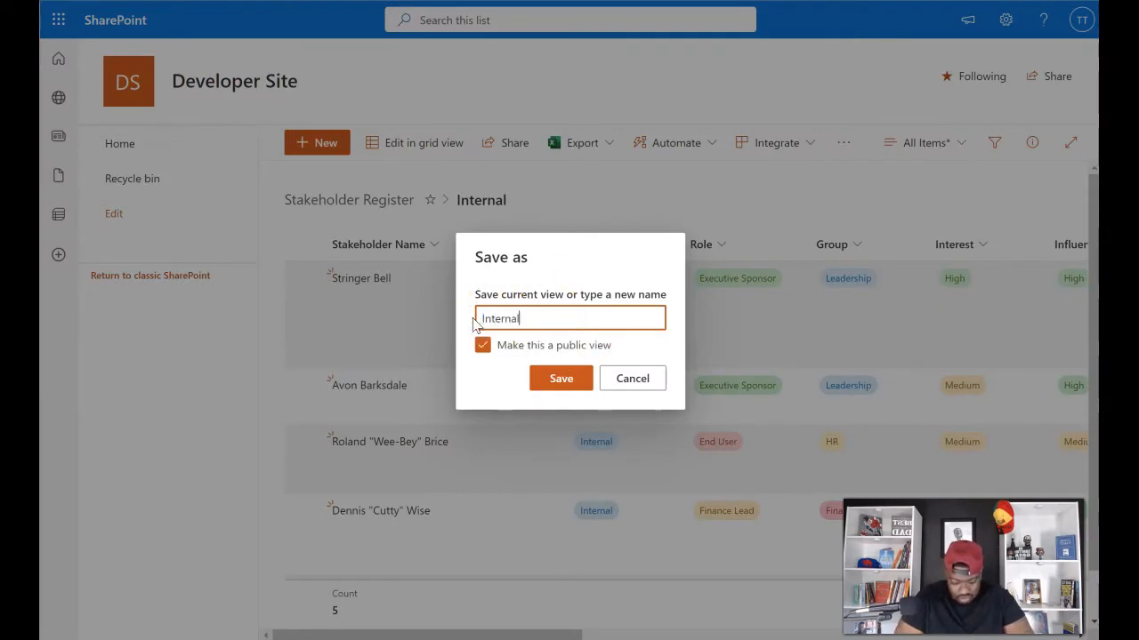
click(544, 379)
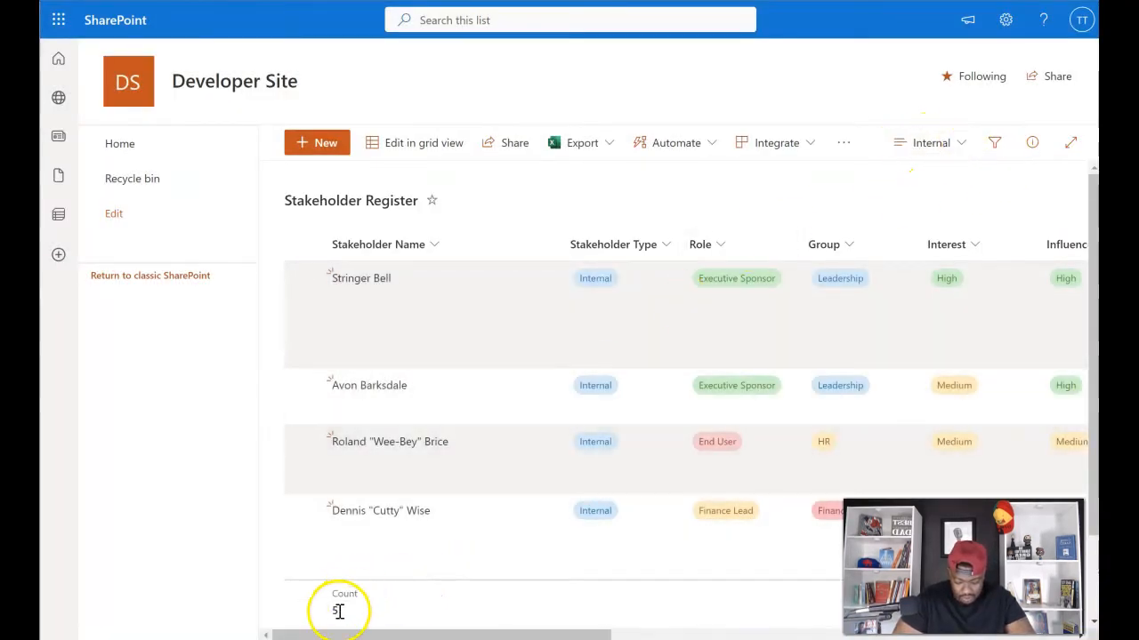
Step: Compare the stakeholder count in the All Items view with the Internal view, ending on Internal
click(961, 143)
click(922, 259)
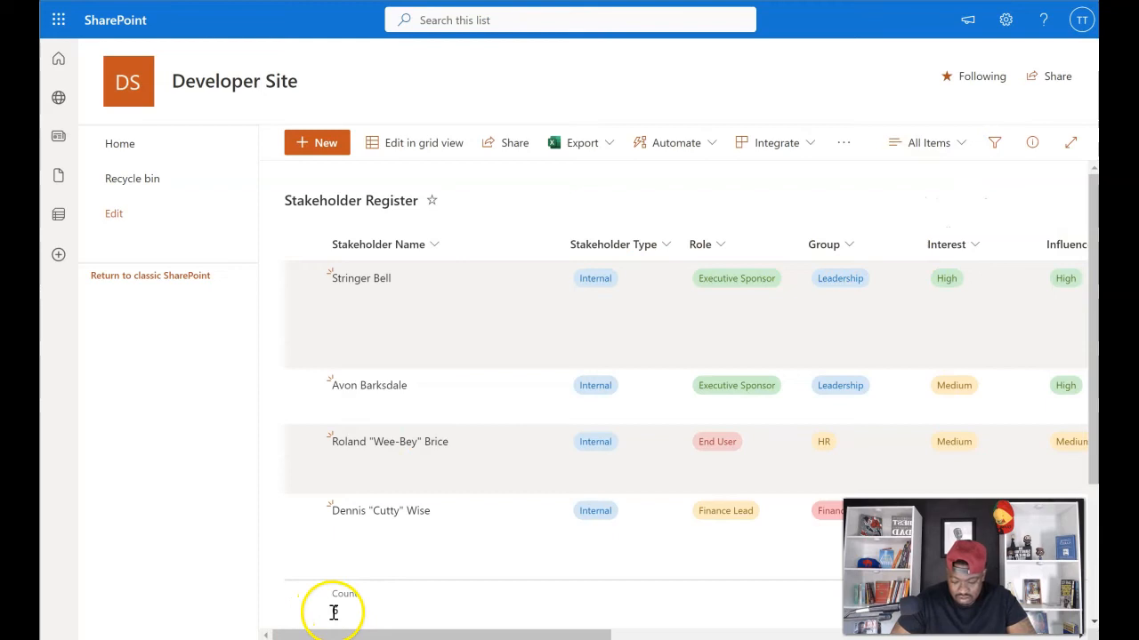
scroll(422, 400, down, 3)
scroll(424, 406, up, 3)
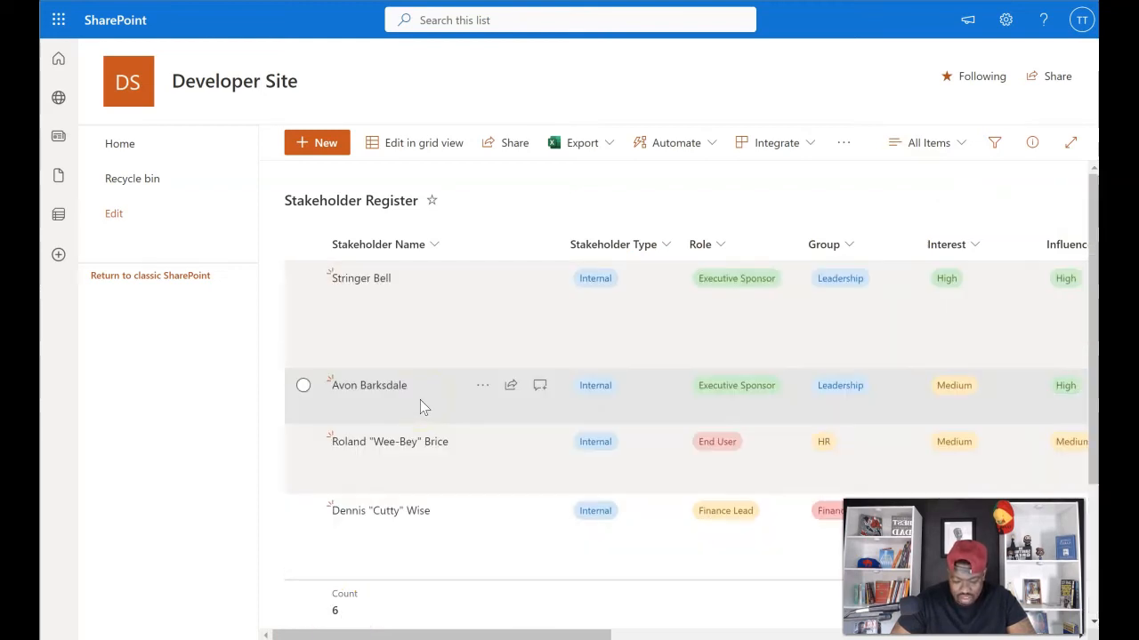
click(900, 144)
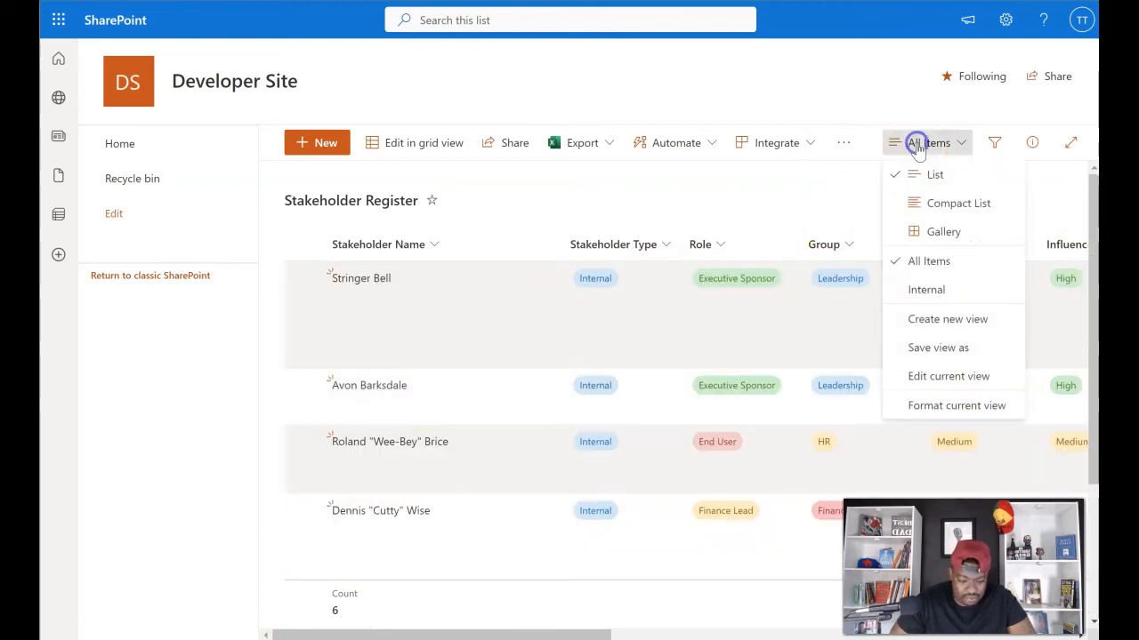
click(926, 295)
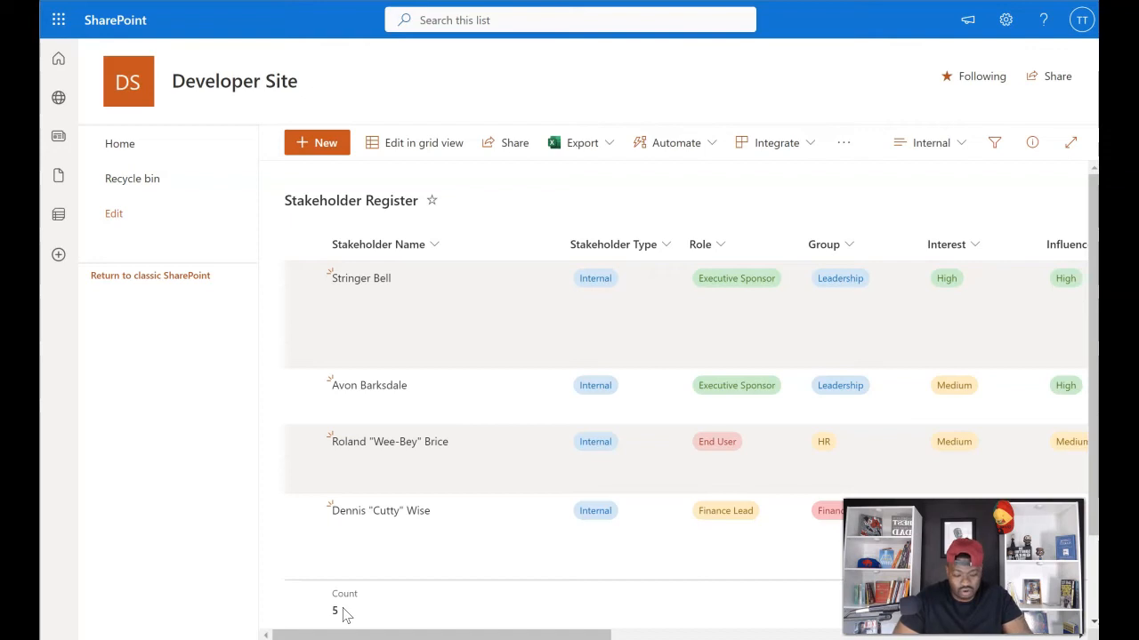
Step: Widen the Communication Requirements, Engagement Strategy and Next Action Steps columns in the Internal view so their full headings fit
drag(325, 635, 684, 635)
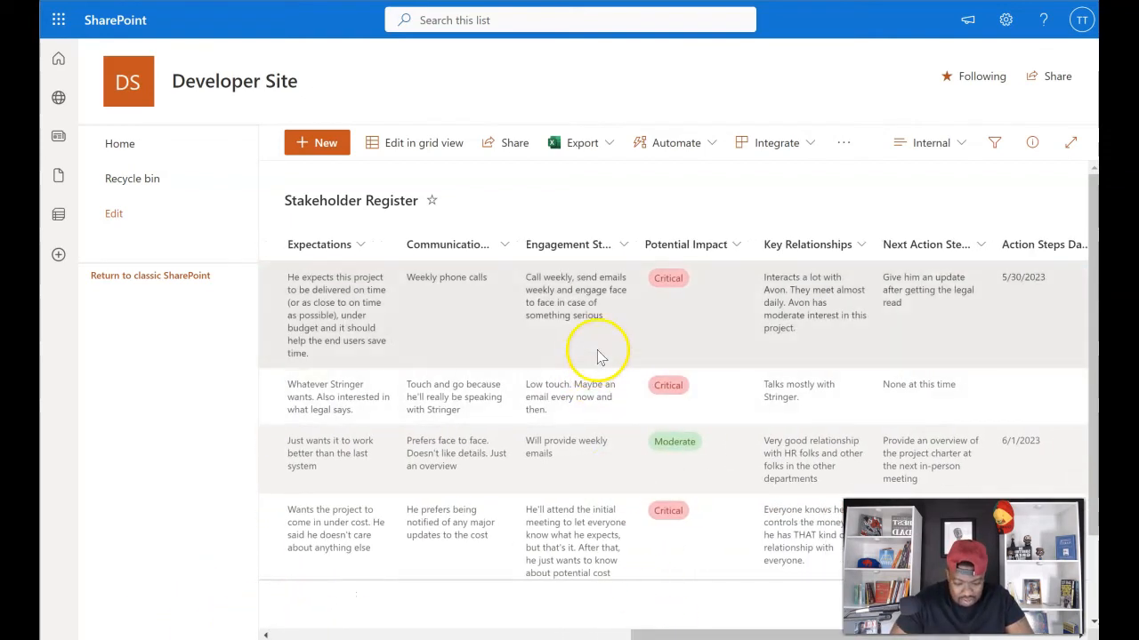
drag(517, 240, 609, 255)
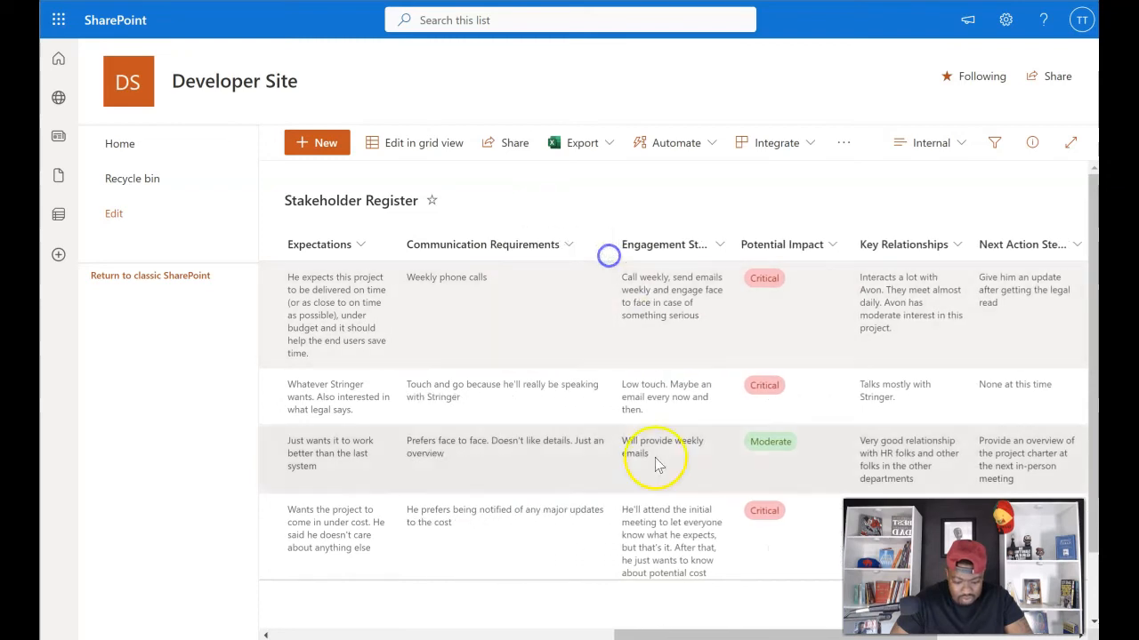
drag(734, 246, 787, 252)
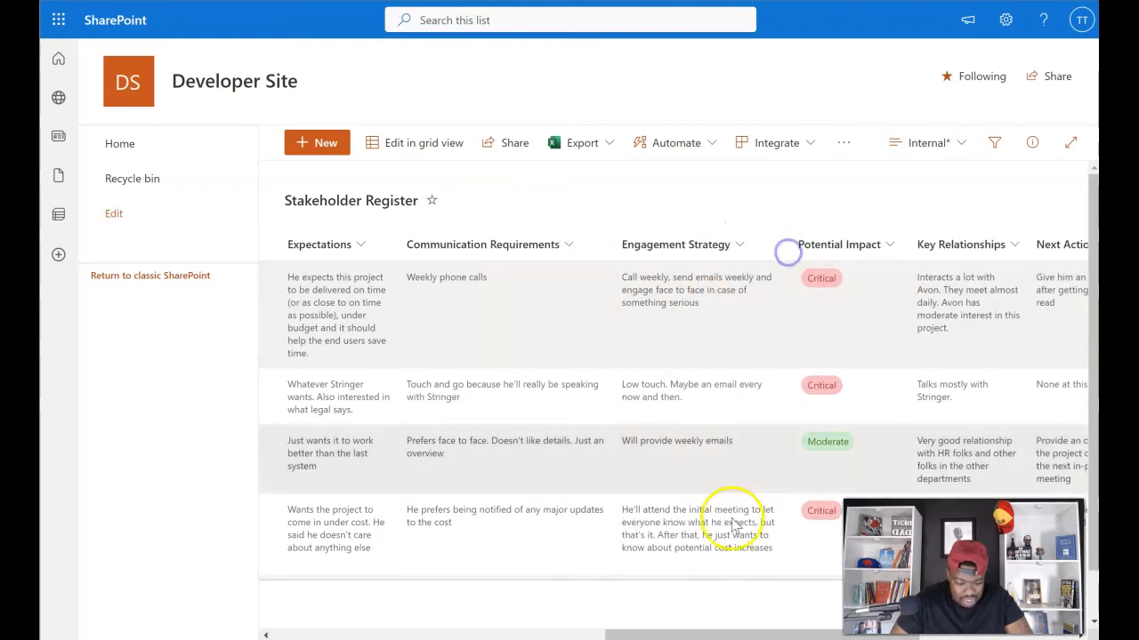
drag(649, 633, 824, 625)
drag(738, 246, 802, 249)
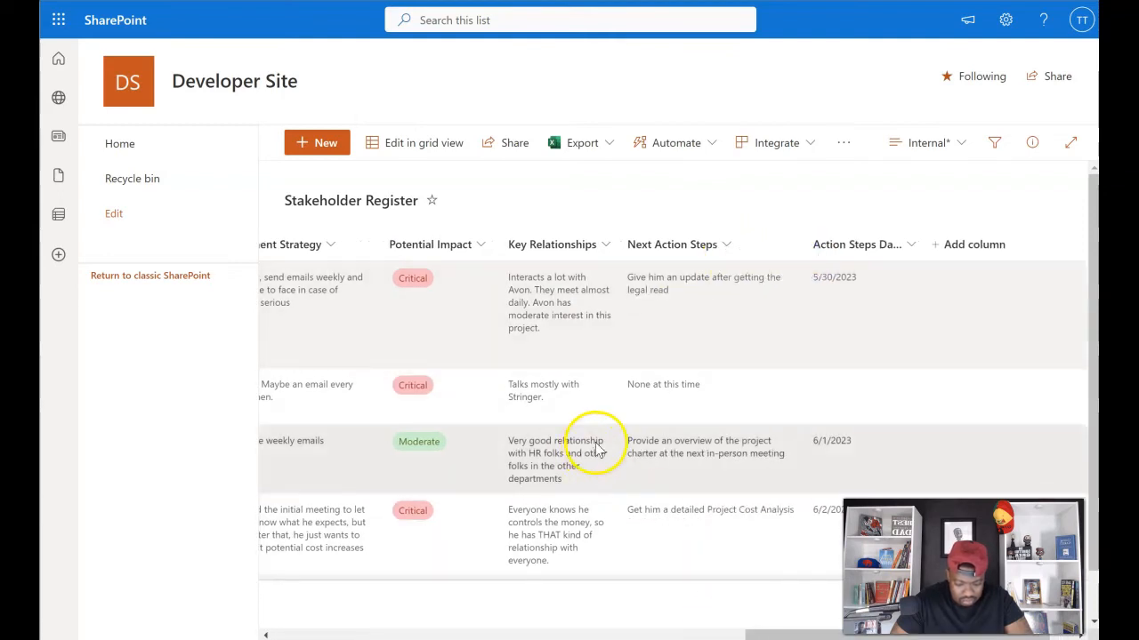
scroll(623, 427, down, 1)
scroll(663, 416, up, 1)
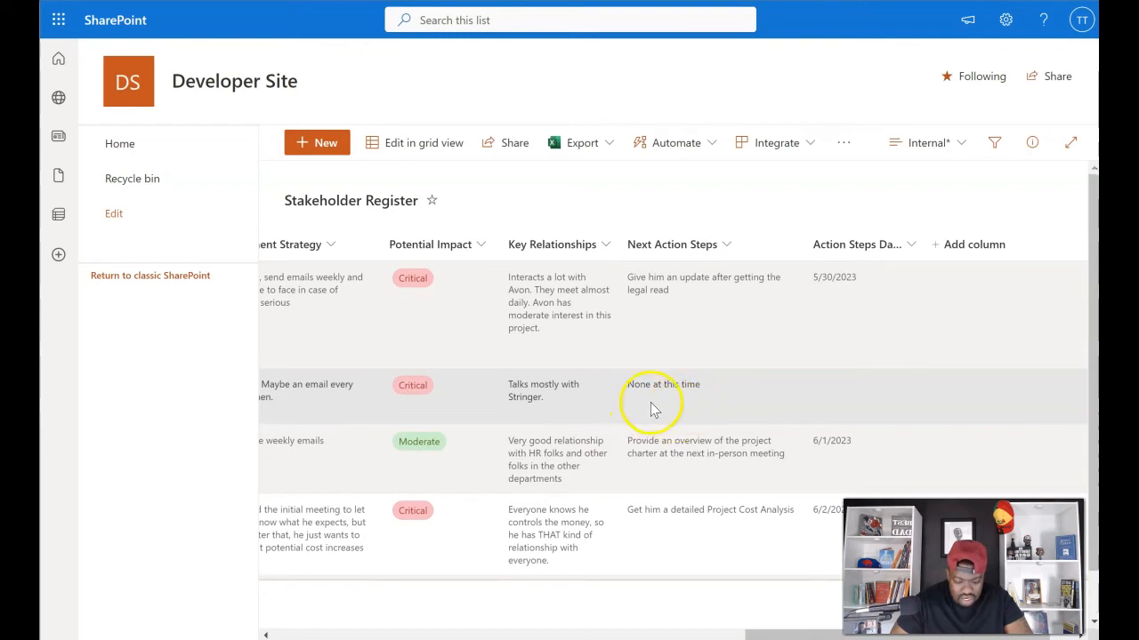
Step: Save the adjusted column layout to the existing Internal view
drag(762, 633, 259, 628)
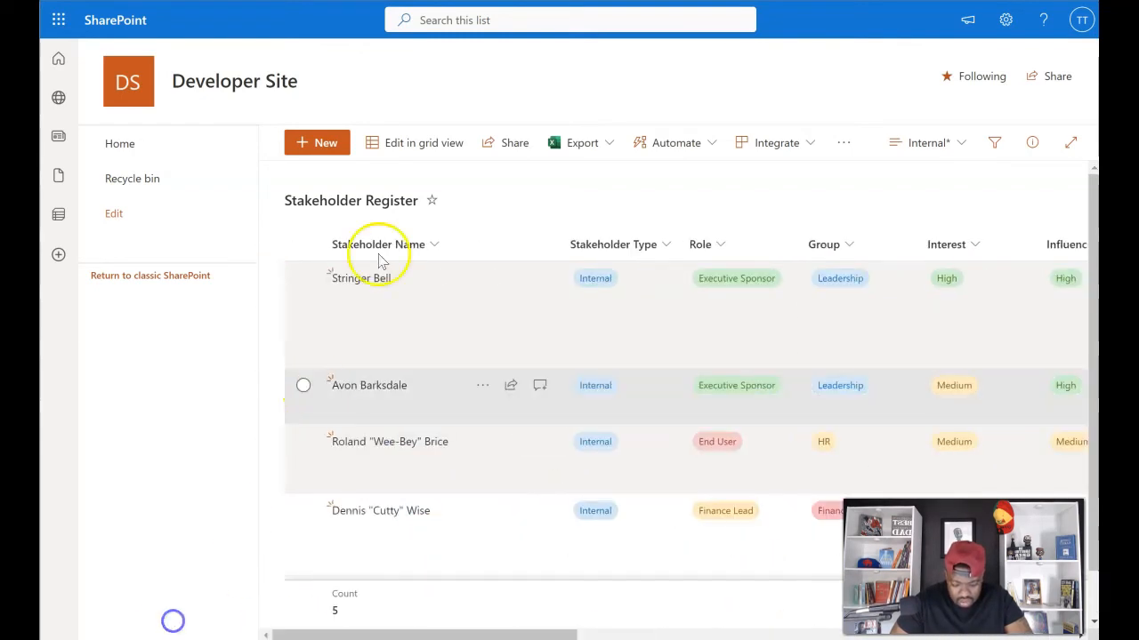
click(943, 143)
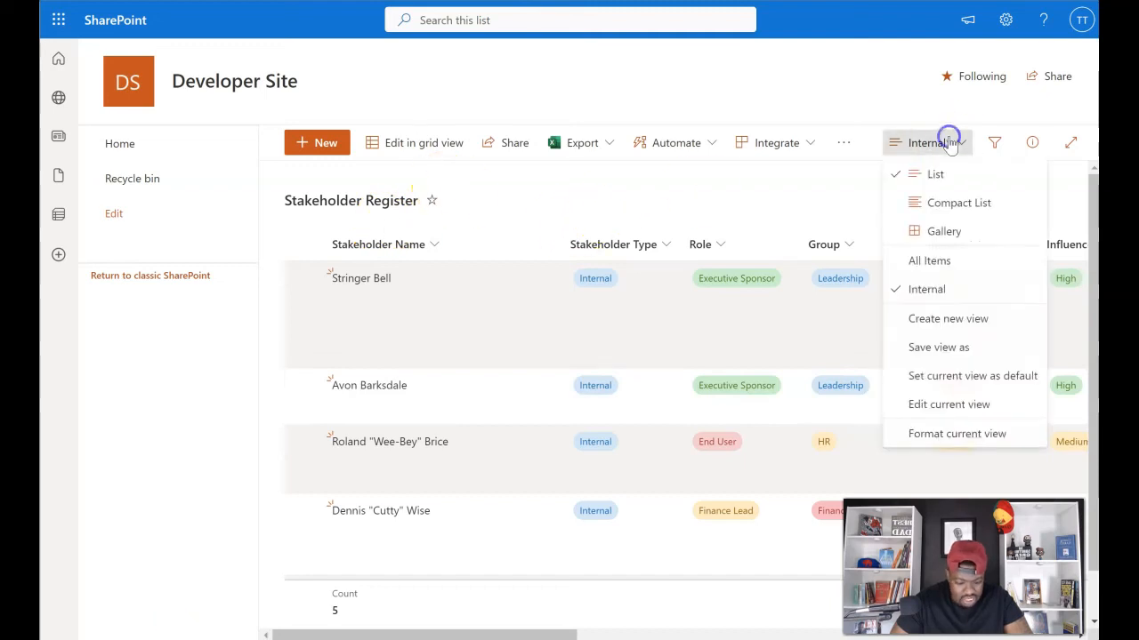
click(937, 348)
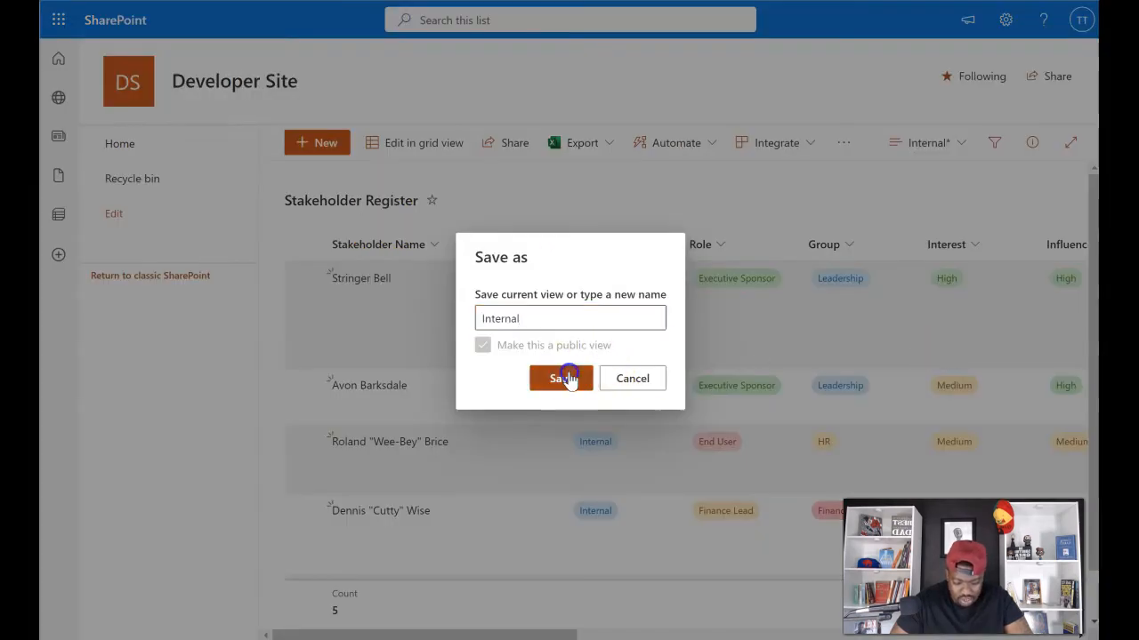
click(563, 381)
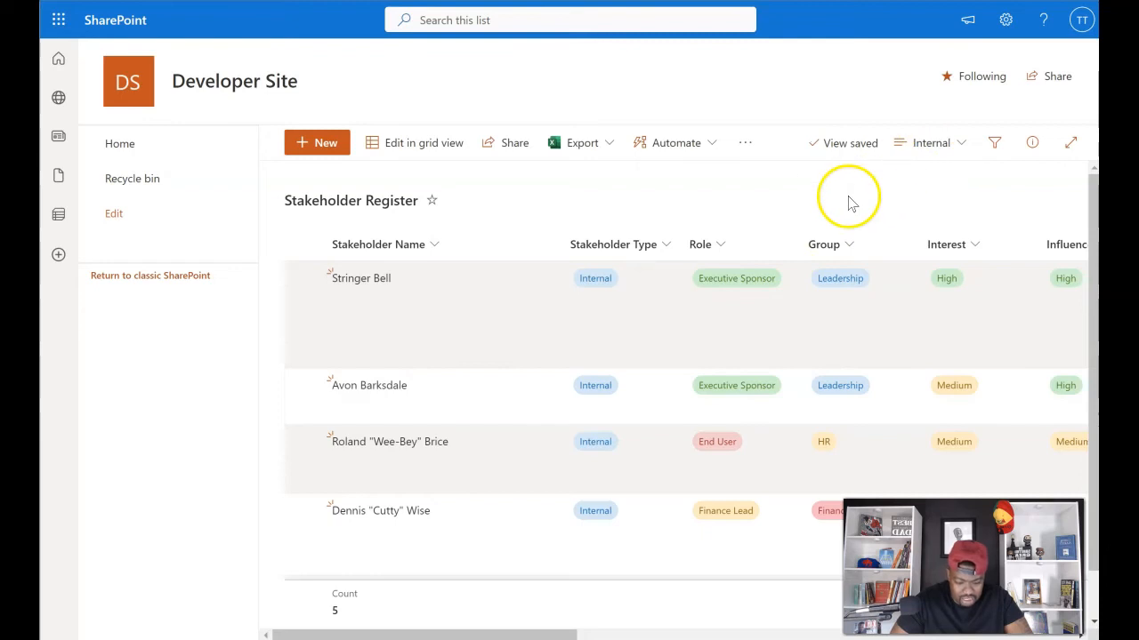
Step: In grid view, replace the second stakeholder's Next Action Steps with "Needs to know if we're staying under cost."
click(392, 147)
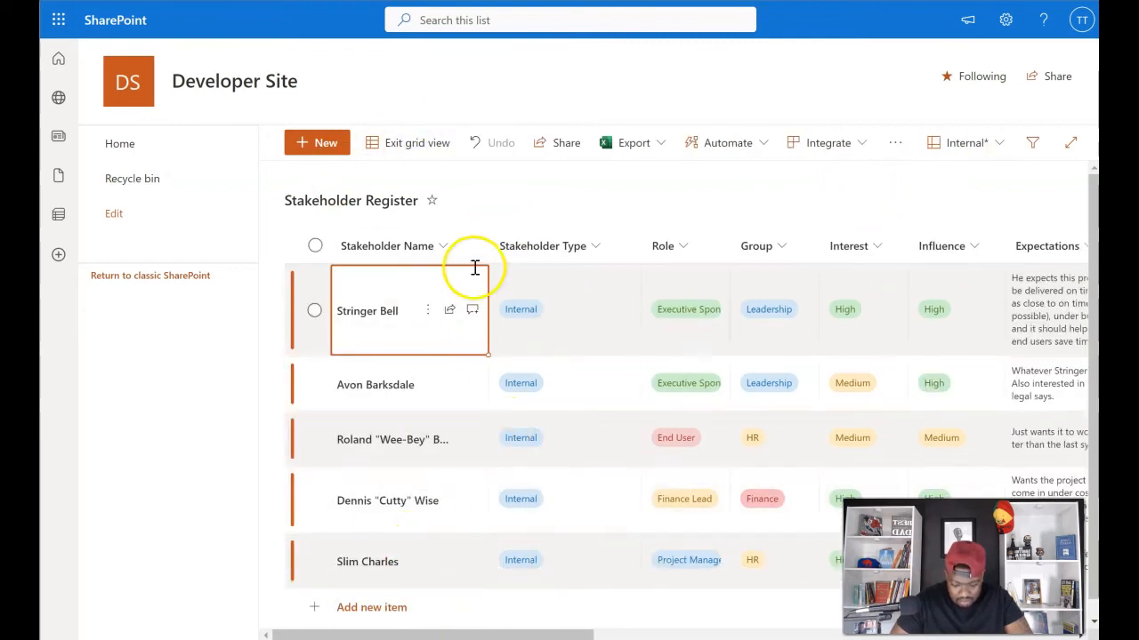
drag(439, 633, 900, 627)
click(644, 381)
click(709, 389)
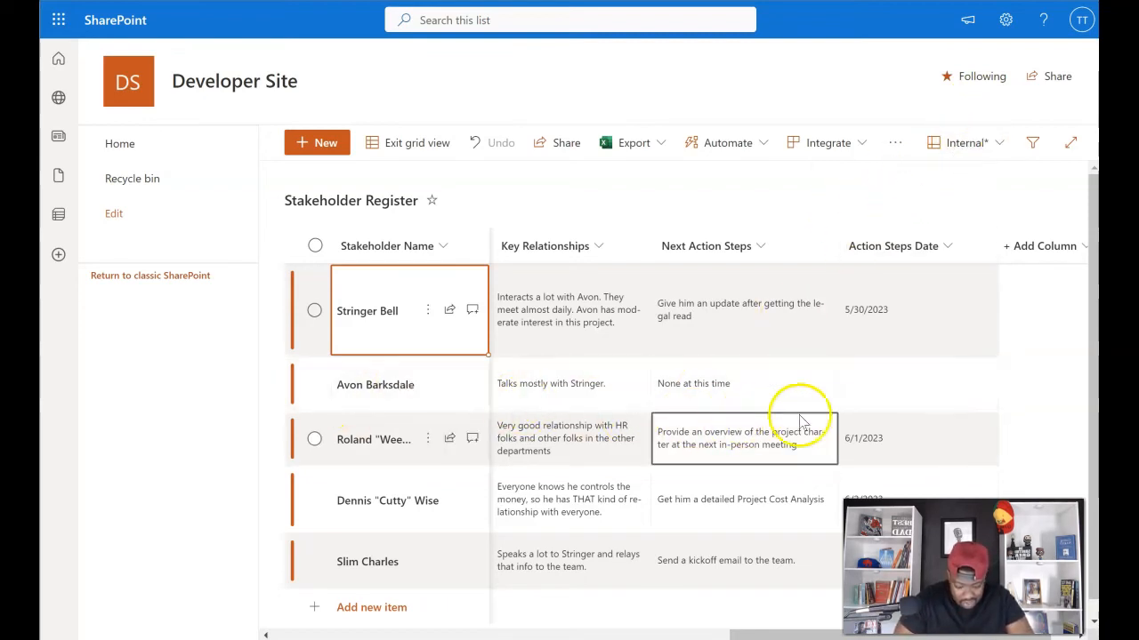
click(736, 404)
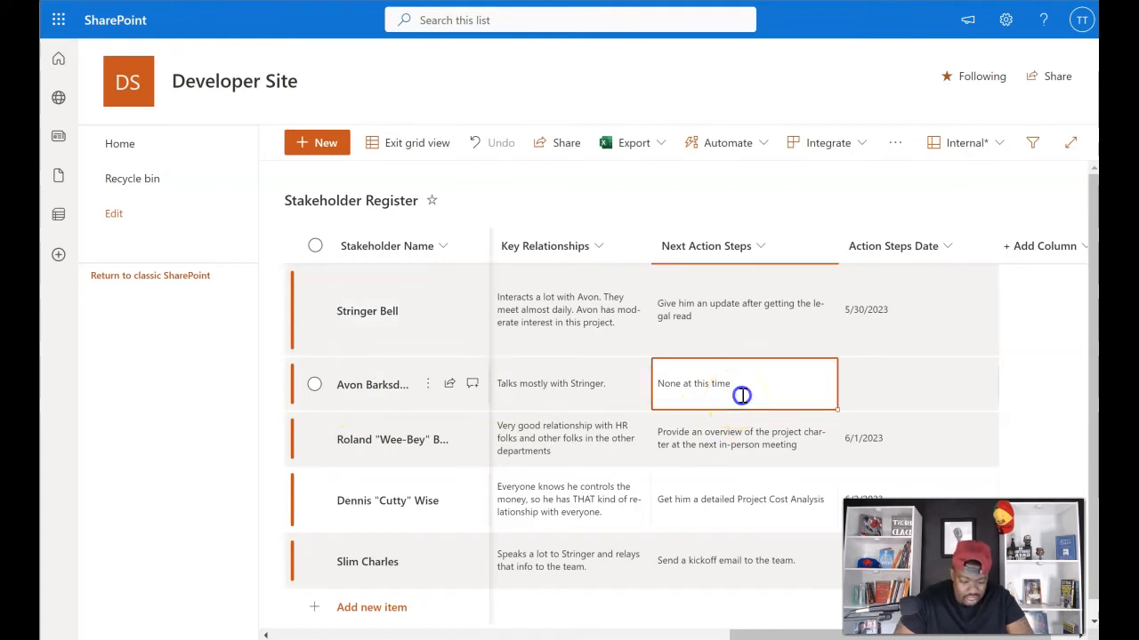
drag(742, 394, 690, 372)
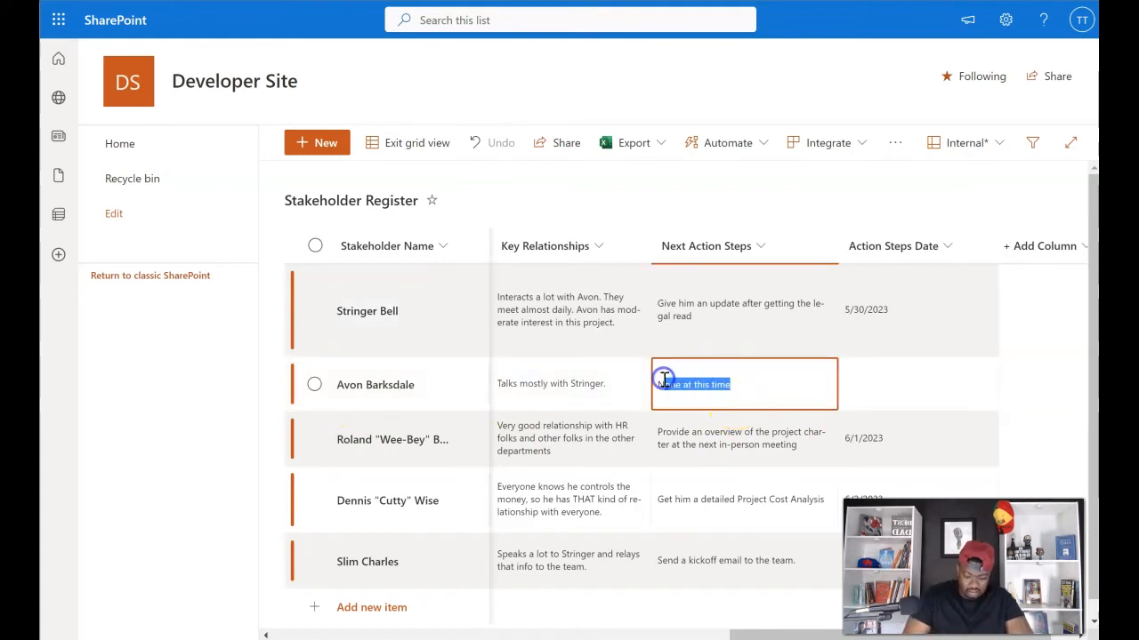
key(BackSpace)
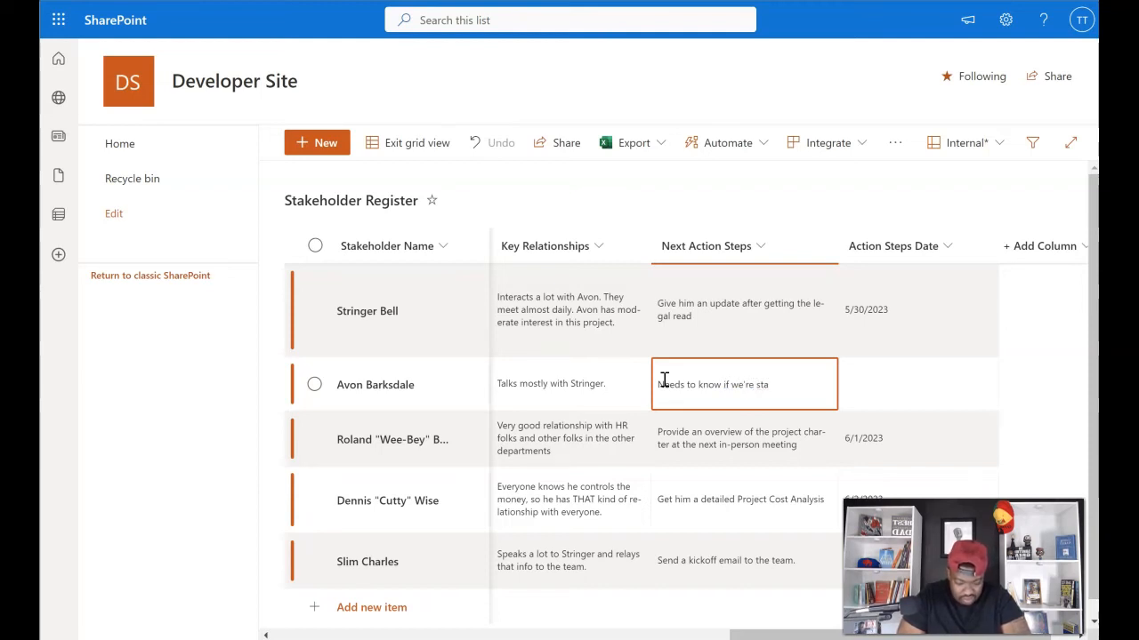
text(st.)
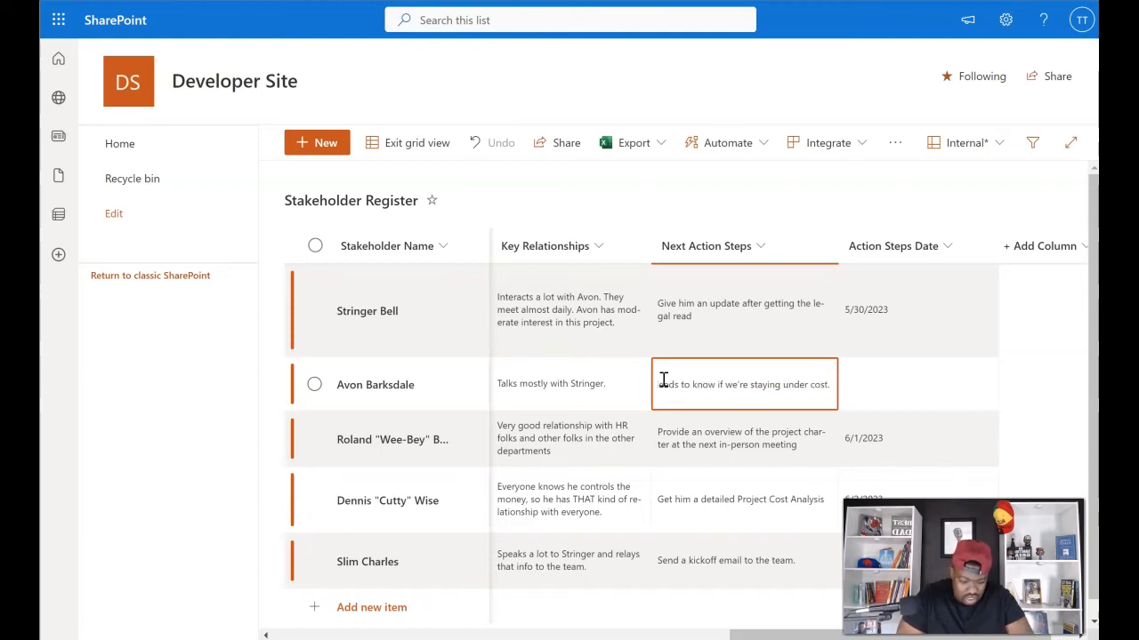
Step: Set the second stakeholder's Action Steps Date to 6/2/2023 and leave grid editing
click(919, 402)
click(916, 392)
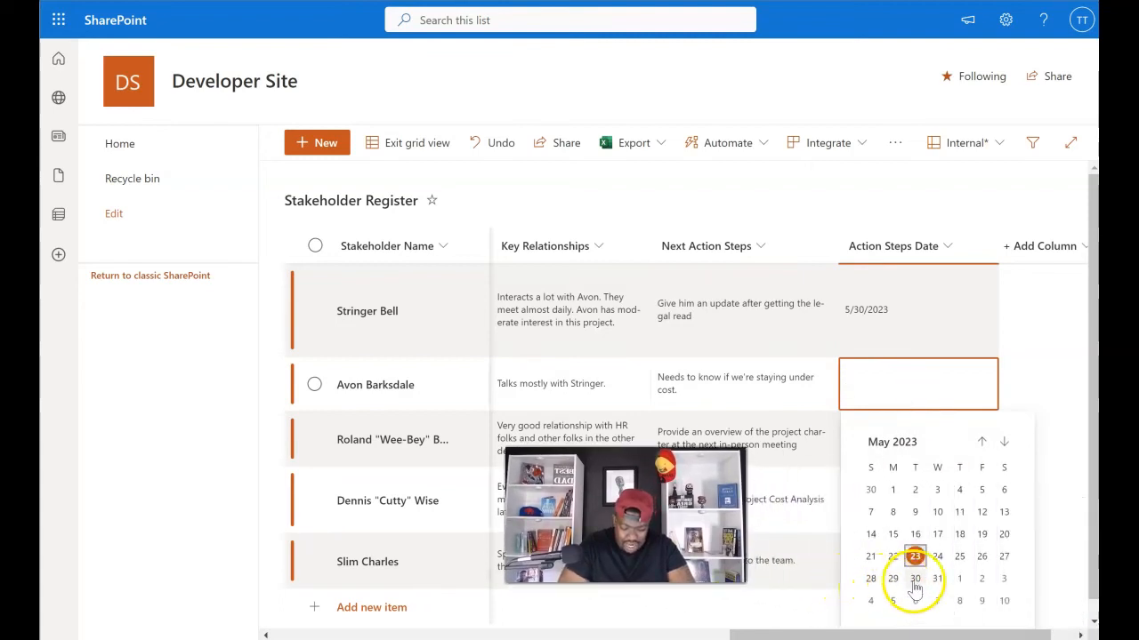
click(980, 579)
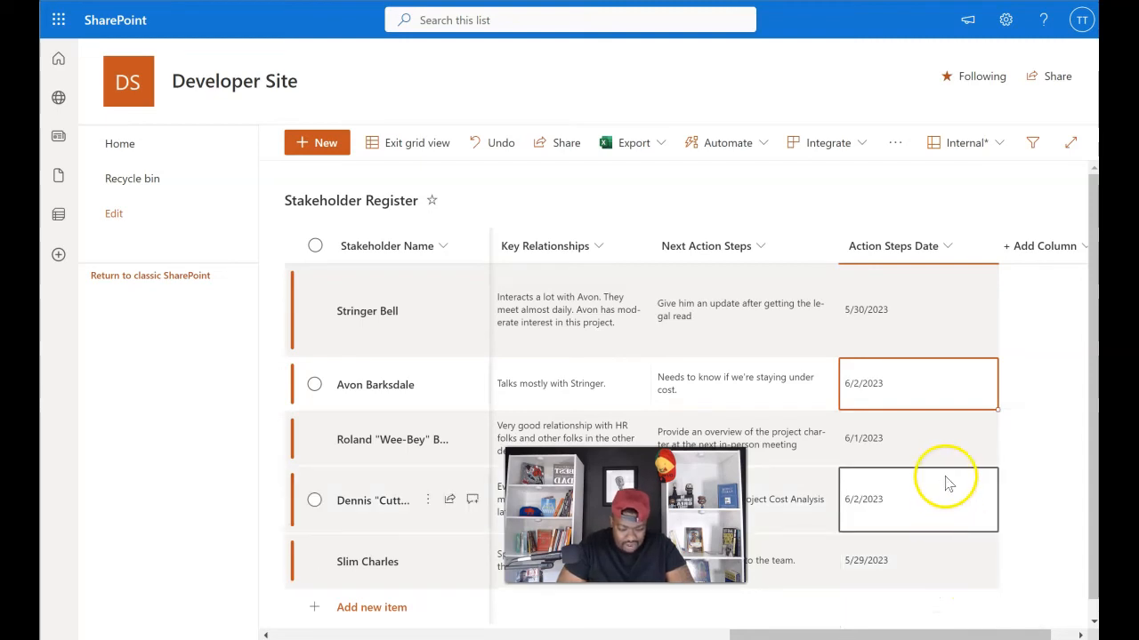
click(440, 144)
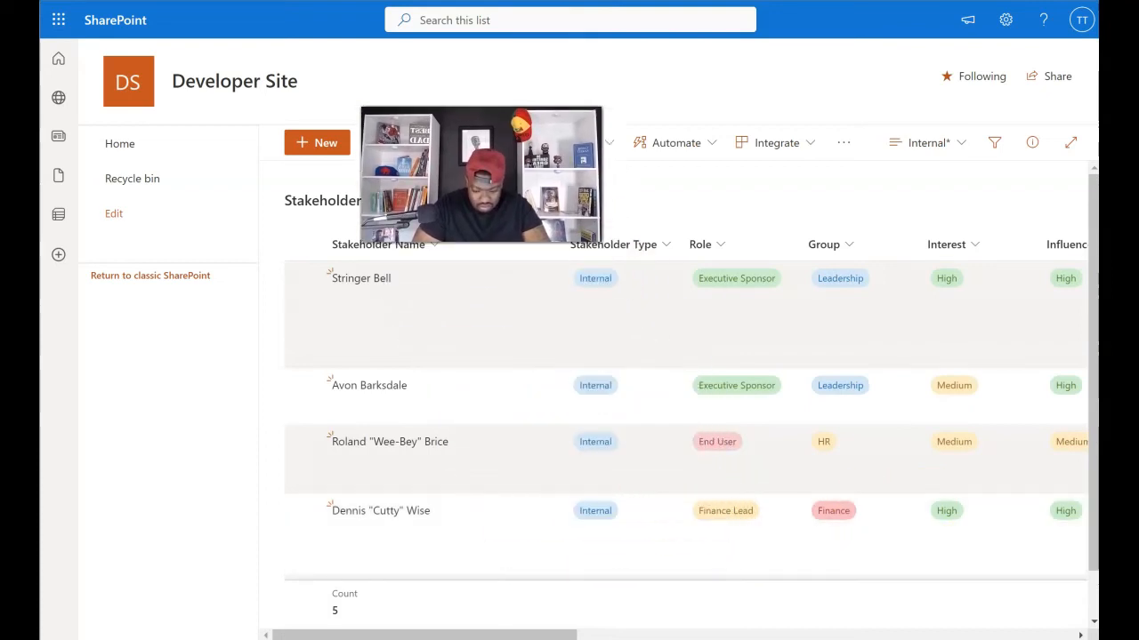
Step: Check the second stakeholder's updated action step and date in the Internal view, and return to the All Items view
drag(526, 634, 1030, 630)
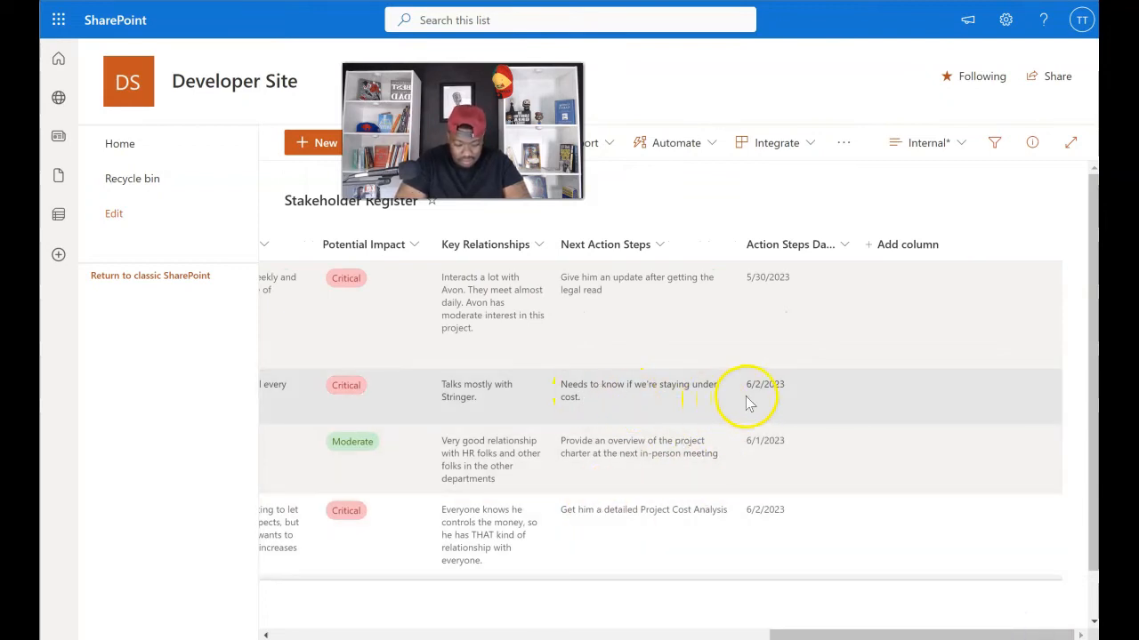
drag(781, 632, 234, 631)
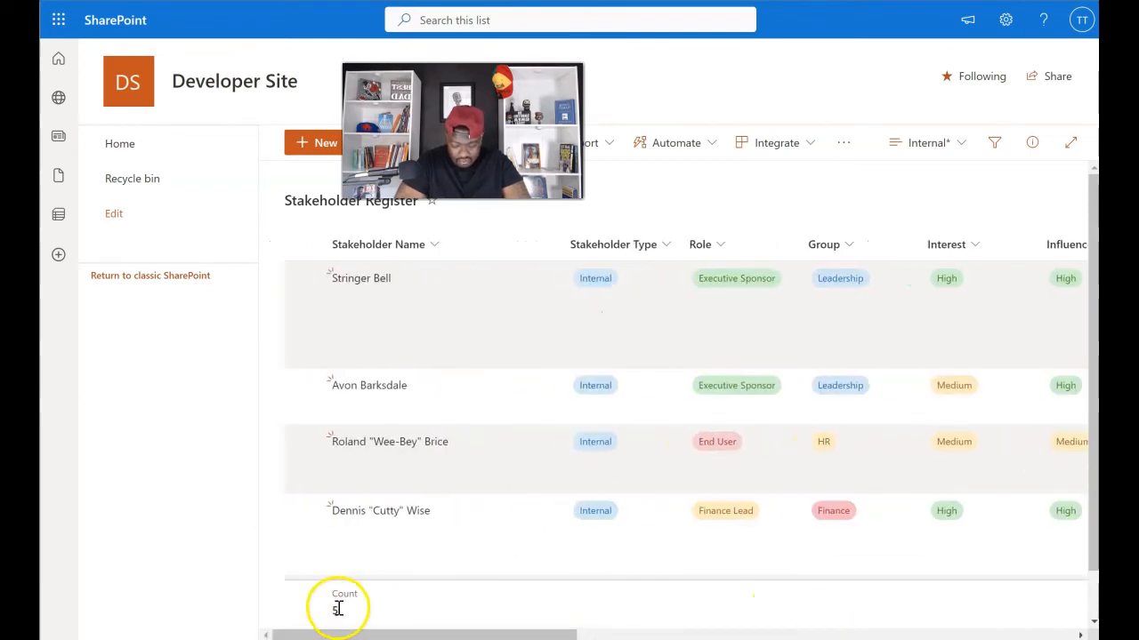
click(963, 147)
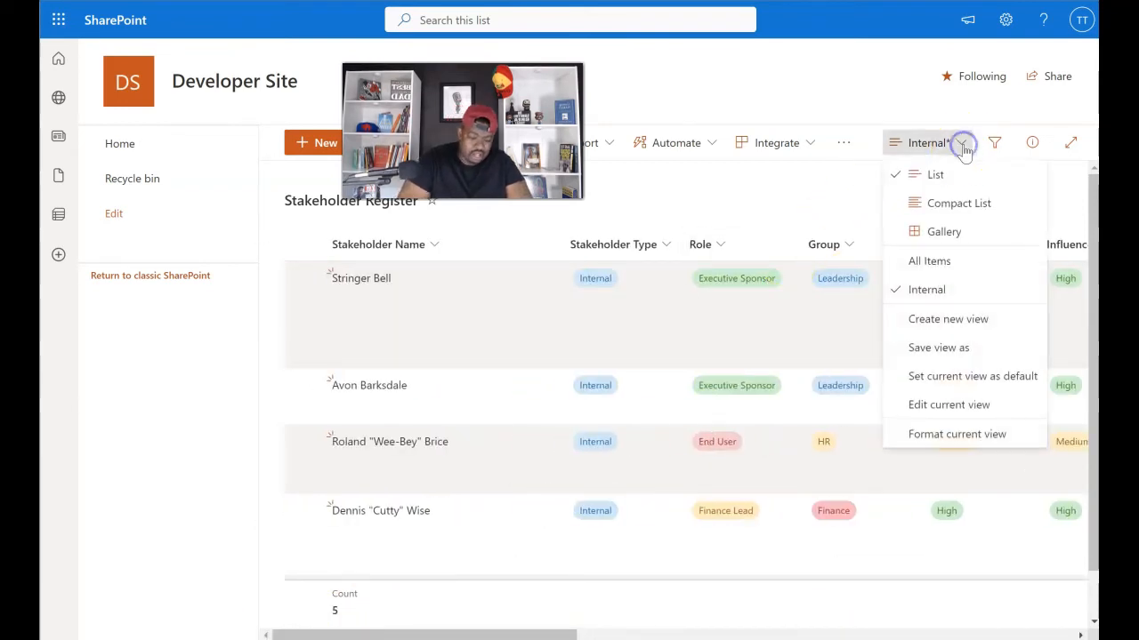
click(924, 260)
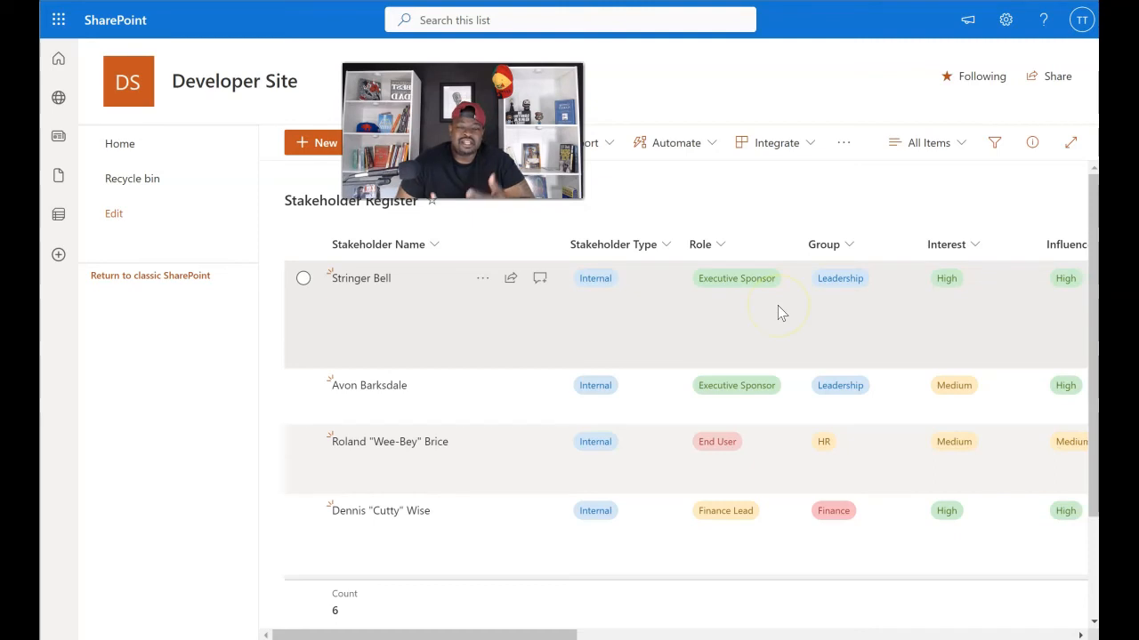
Step: Widen the Action Steps Date column in the All Items view so its full heading fits
drag(441, 635, 939, 636)
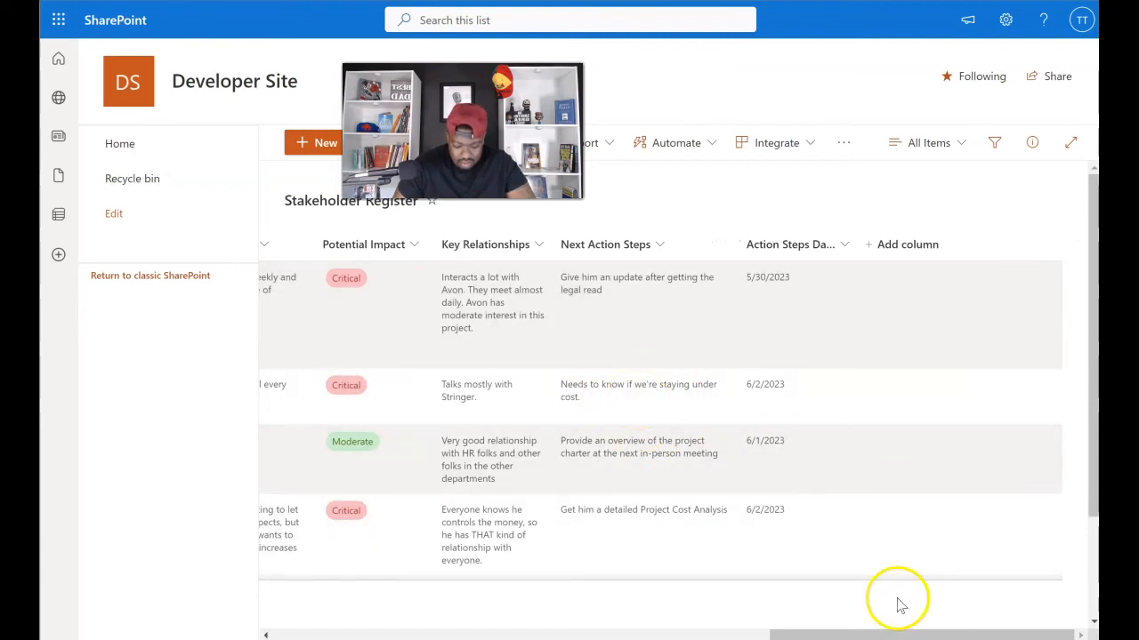
drag(872, 635, 800, 634)
click(801, 394)
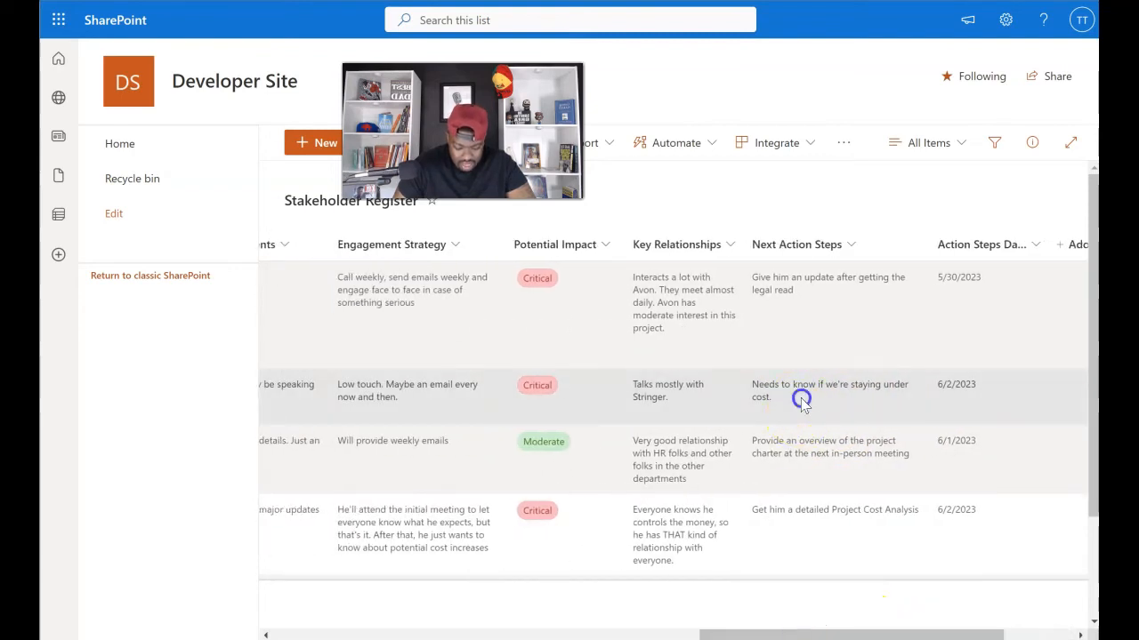
drag(877, 632, 458, 623)
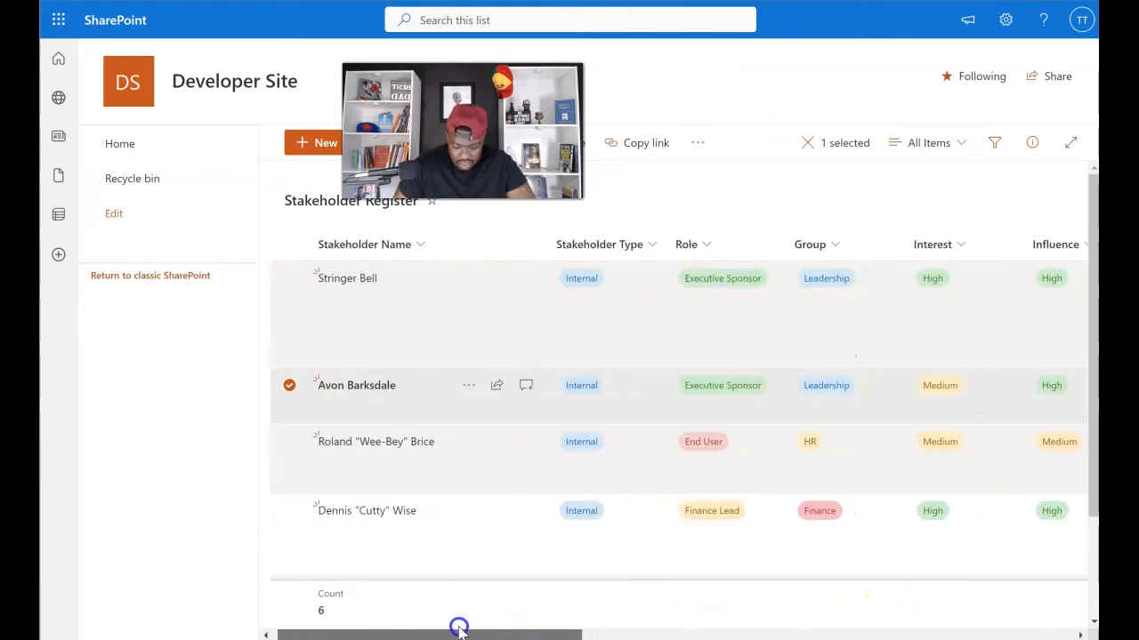
drag(530, 635, 1050, 633)
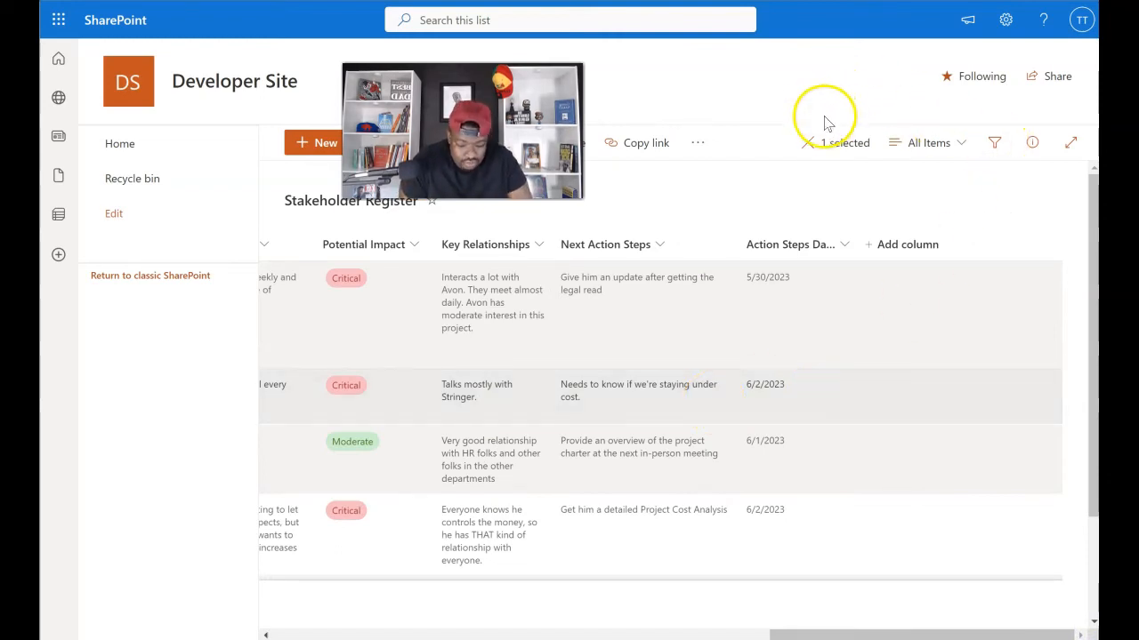
click(808, 142)
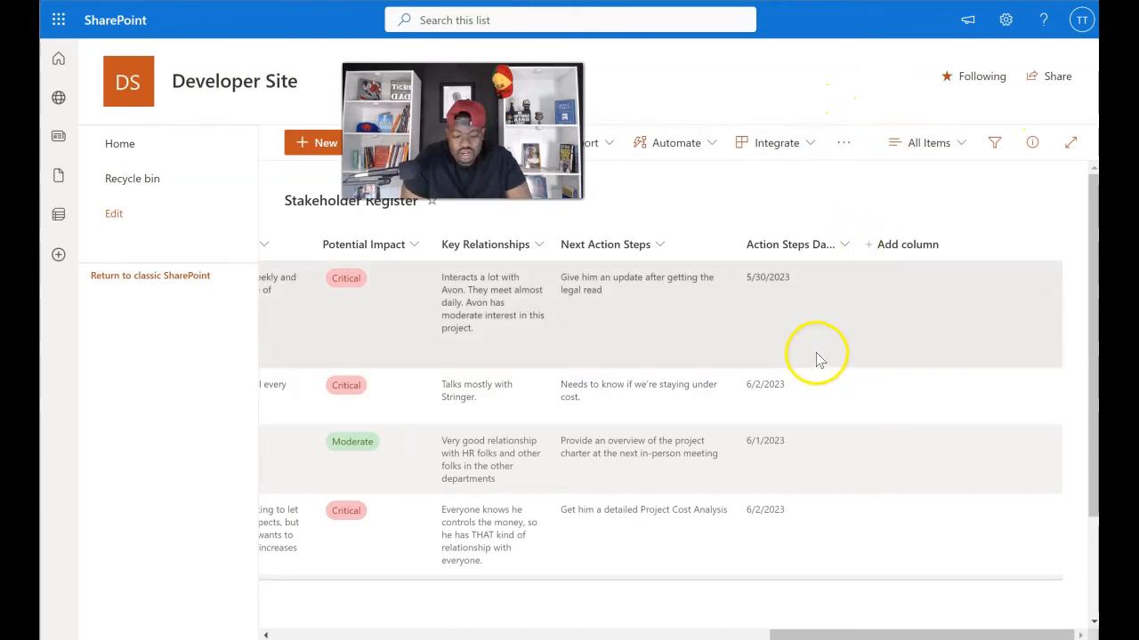
drag(859, 243, 888, 249)
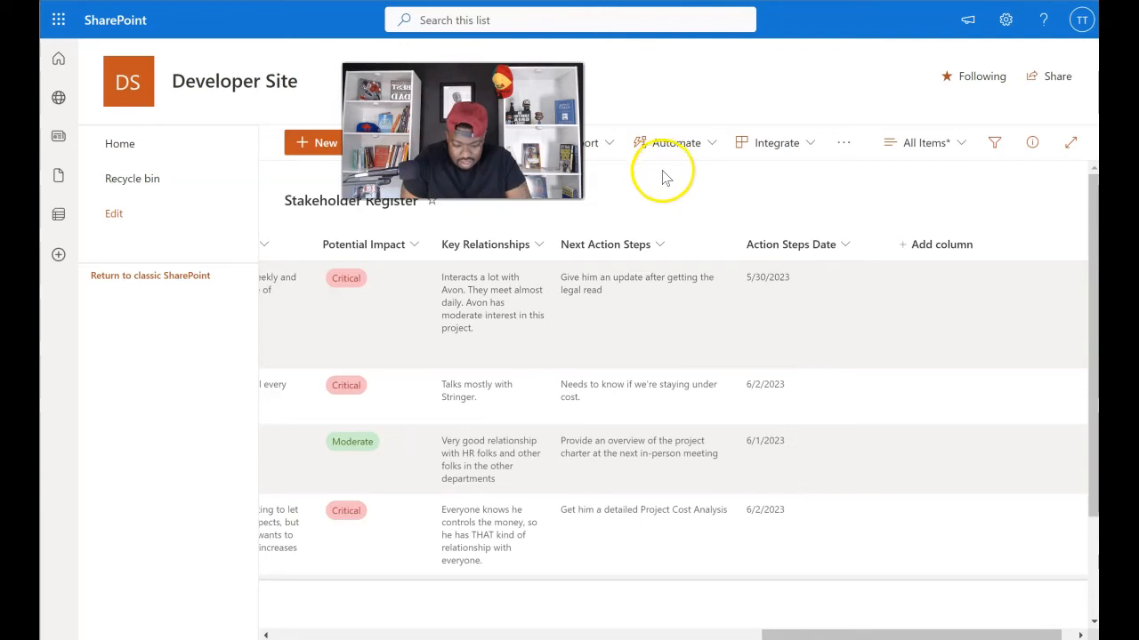
Step: Set up a new month-layout calendar view named "Action Steps Calendar" with Action Steps Date as the start date
click(955, 144)
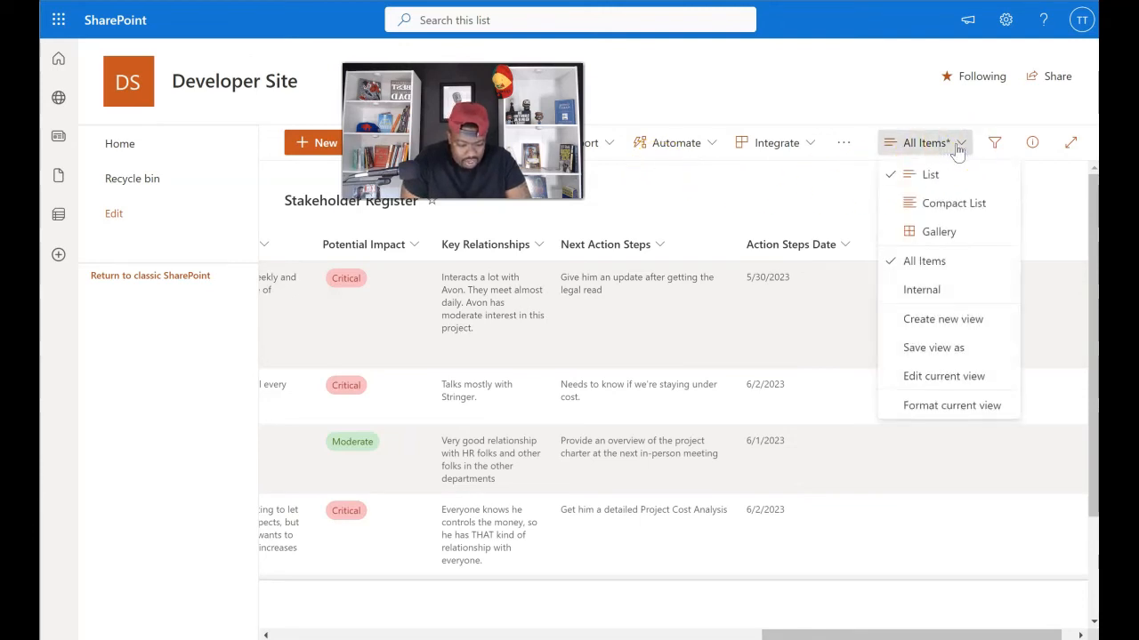
click(939, 320)
click(508, 326)
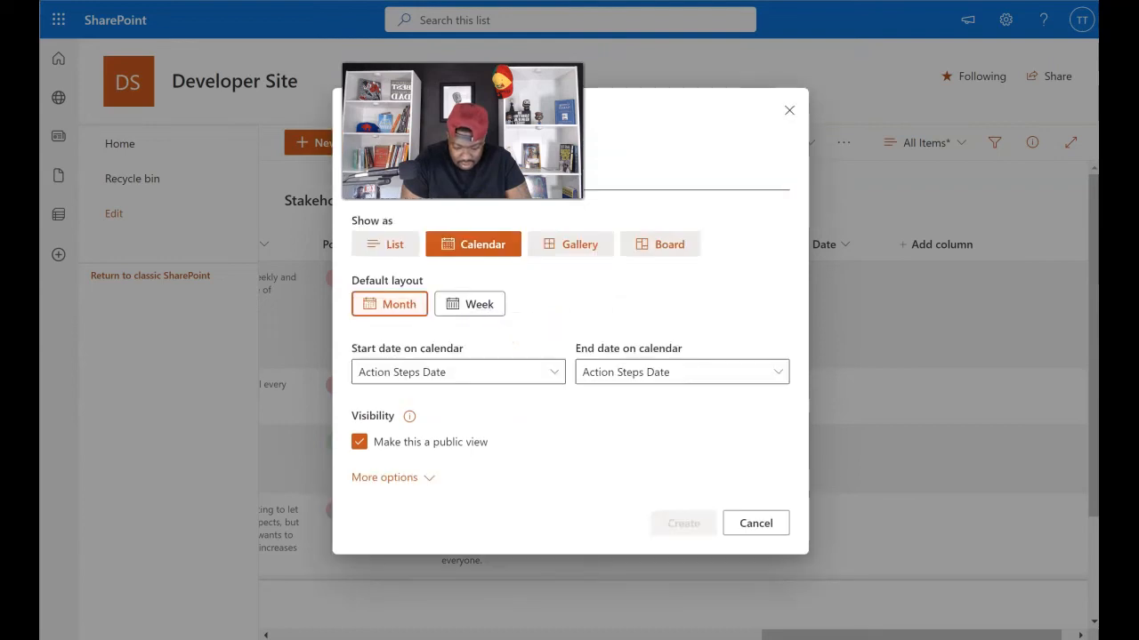
click(478, 180)
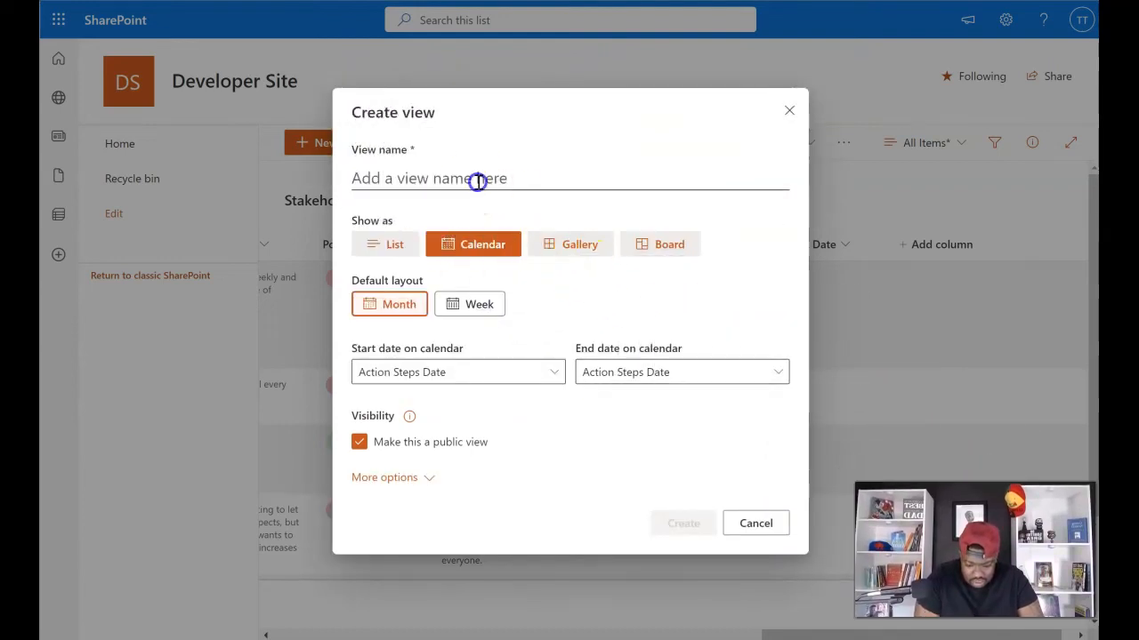
click(397, 178)
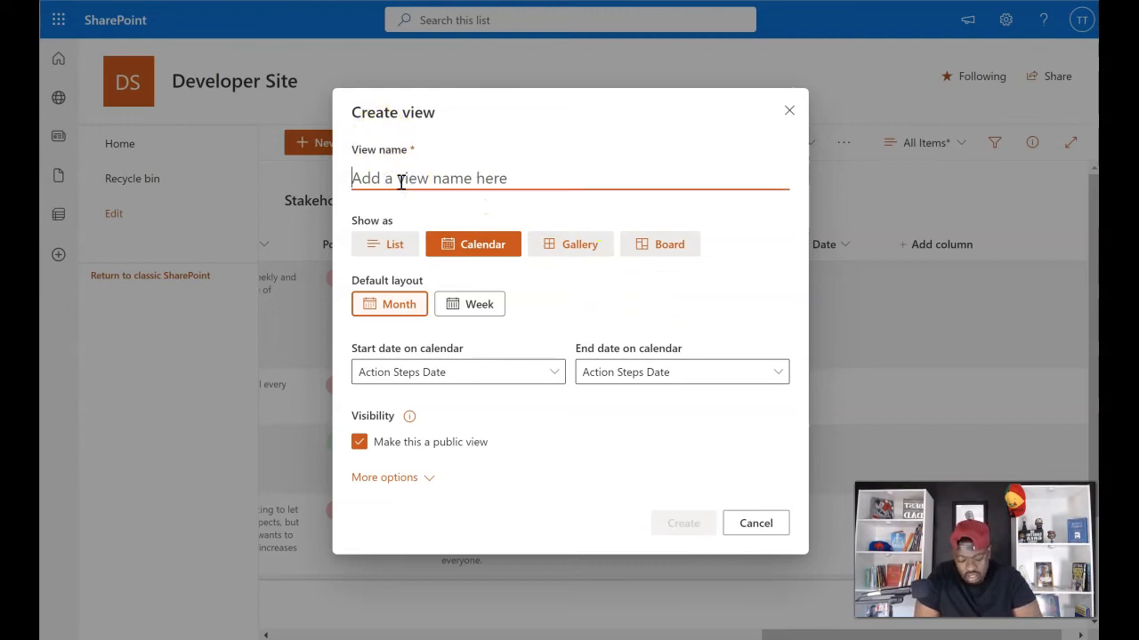
text(Action Steps Calendar)
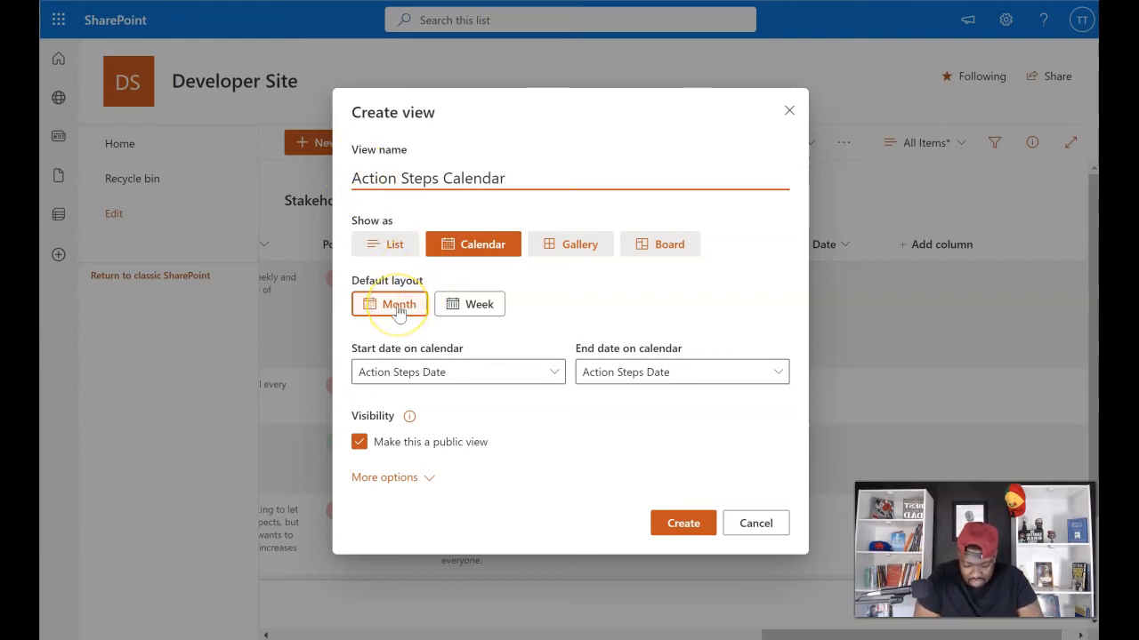
click(510, 376)
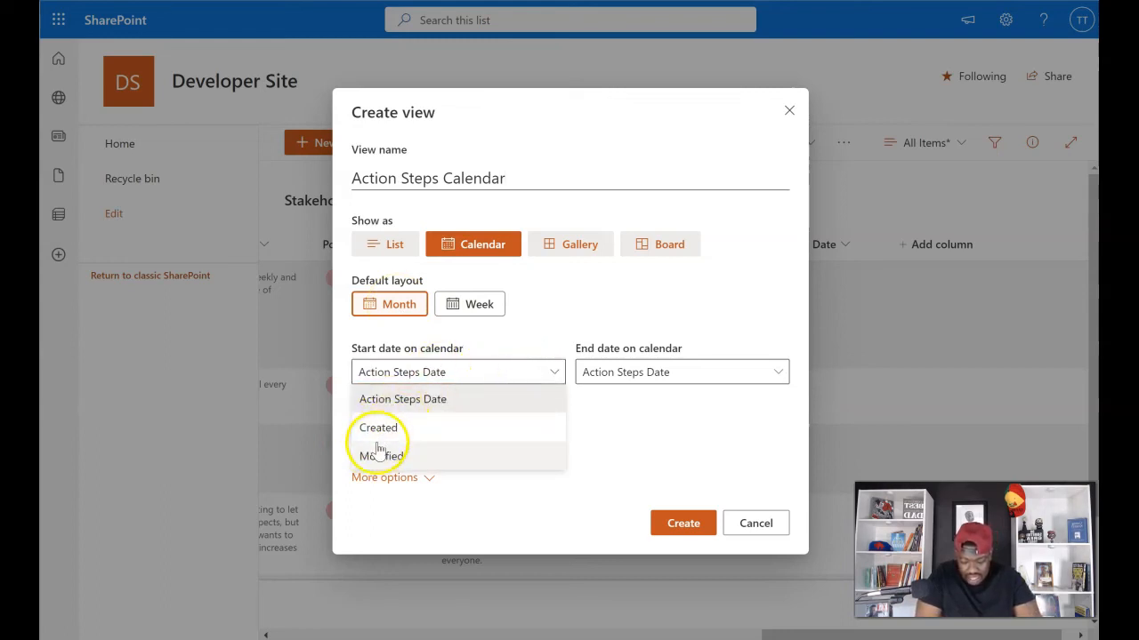
click(406, 399)
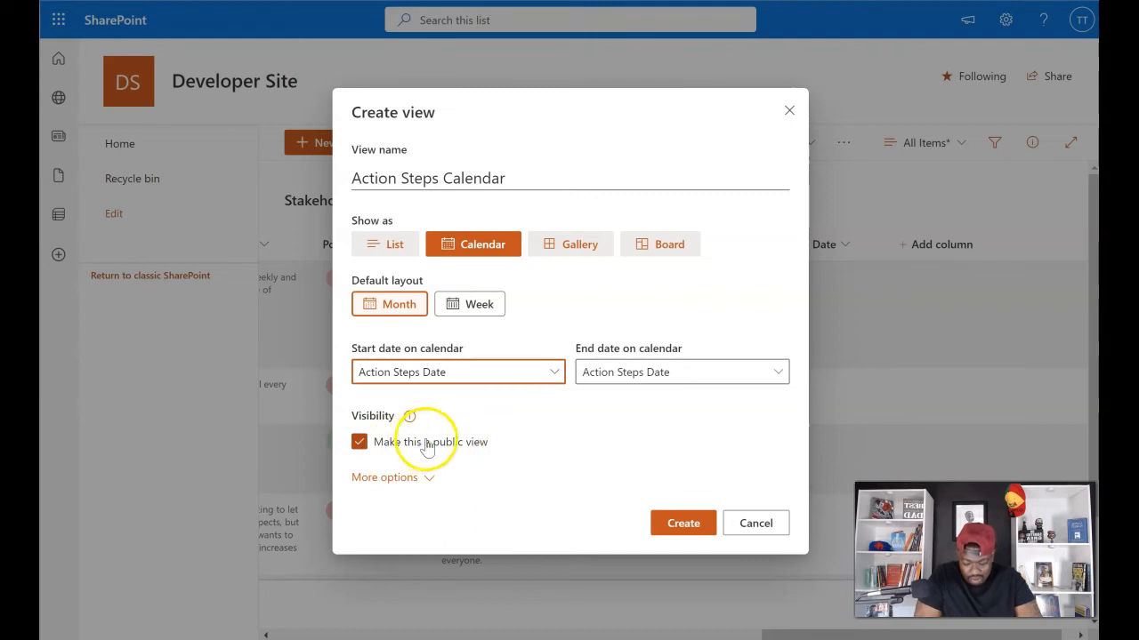
Step: Use Title as the title of items on the calendar and create the public view
click(387, 477)
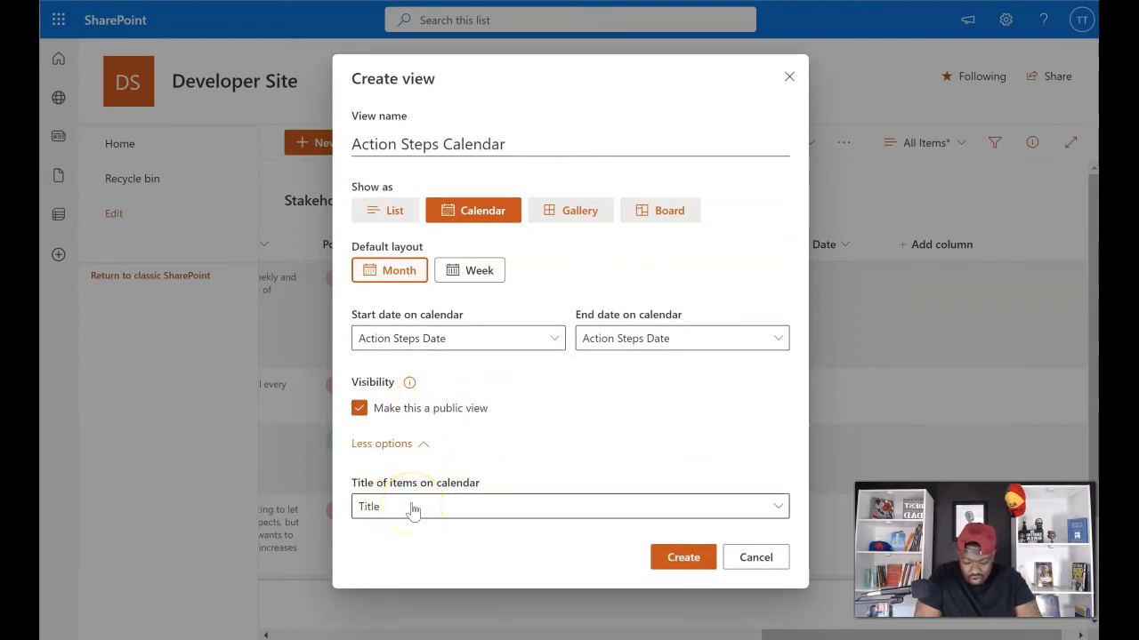
click(445, 508)
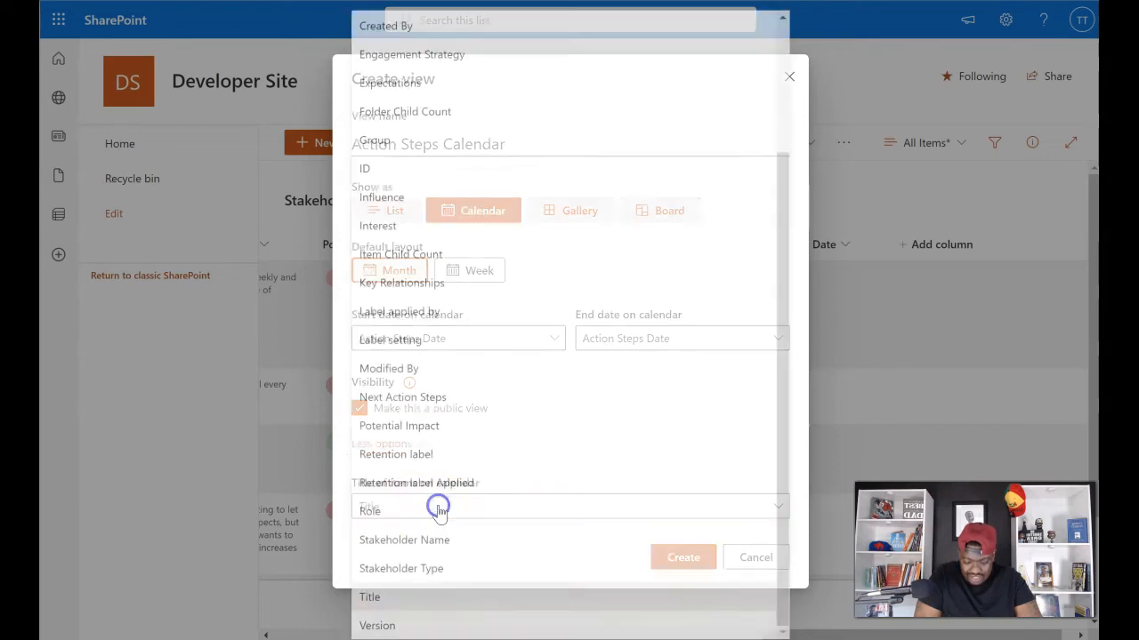
scroll(457, 293, up, 2)
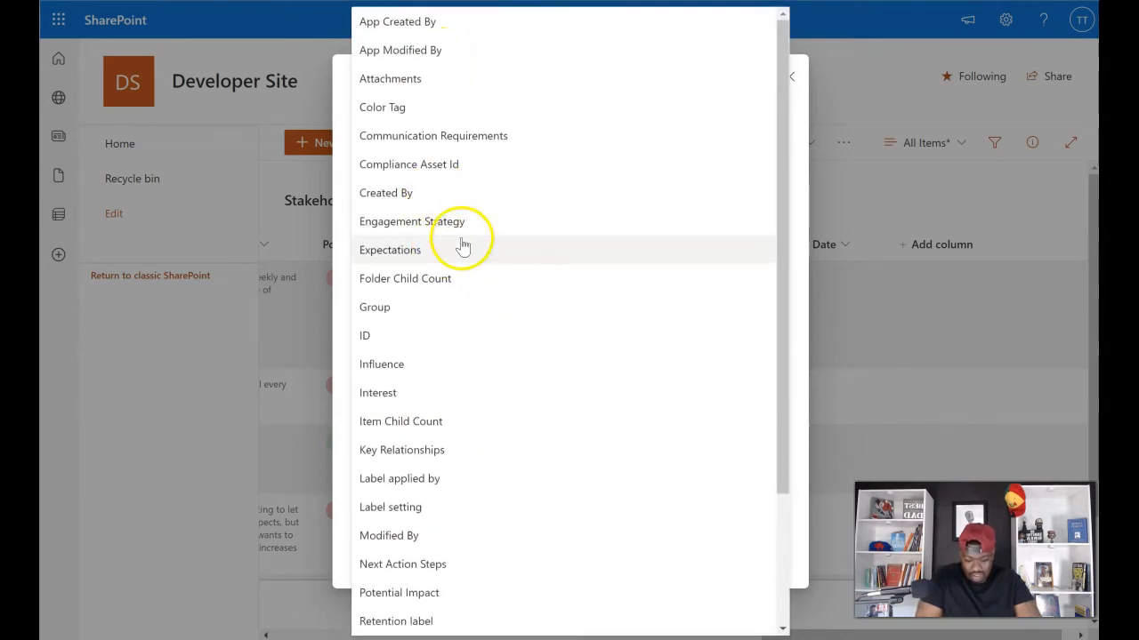
scroll(450, 272, down, 2)
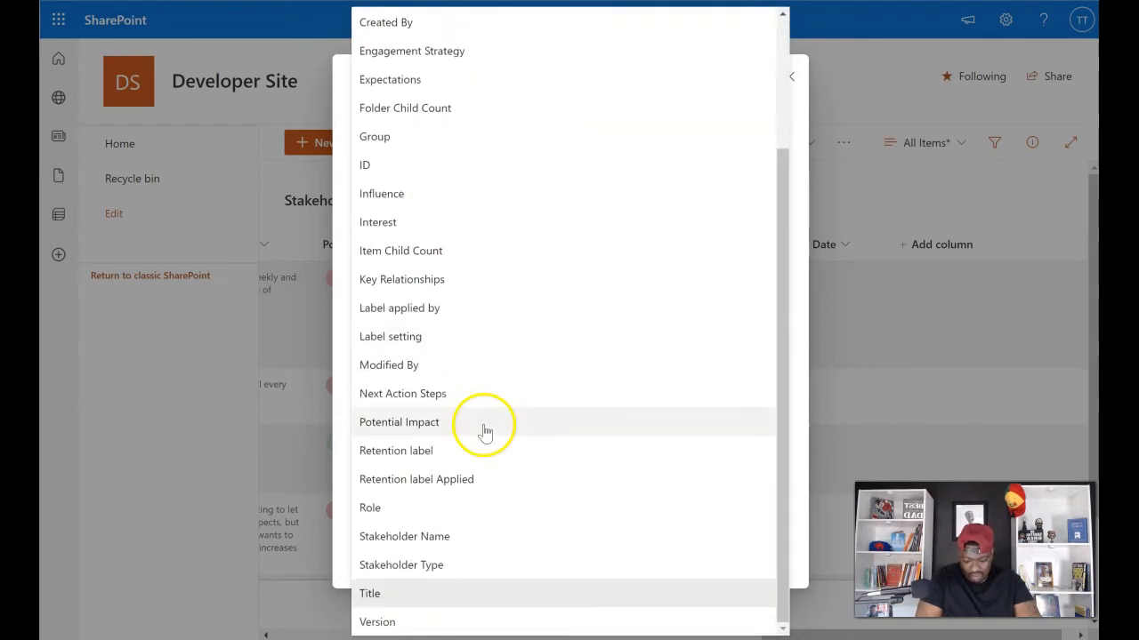
click(391, 593)
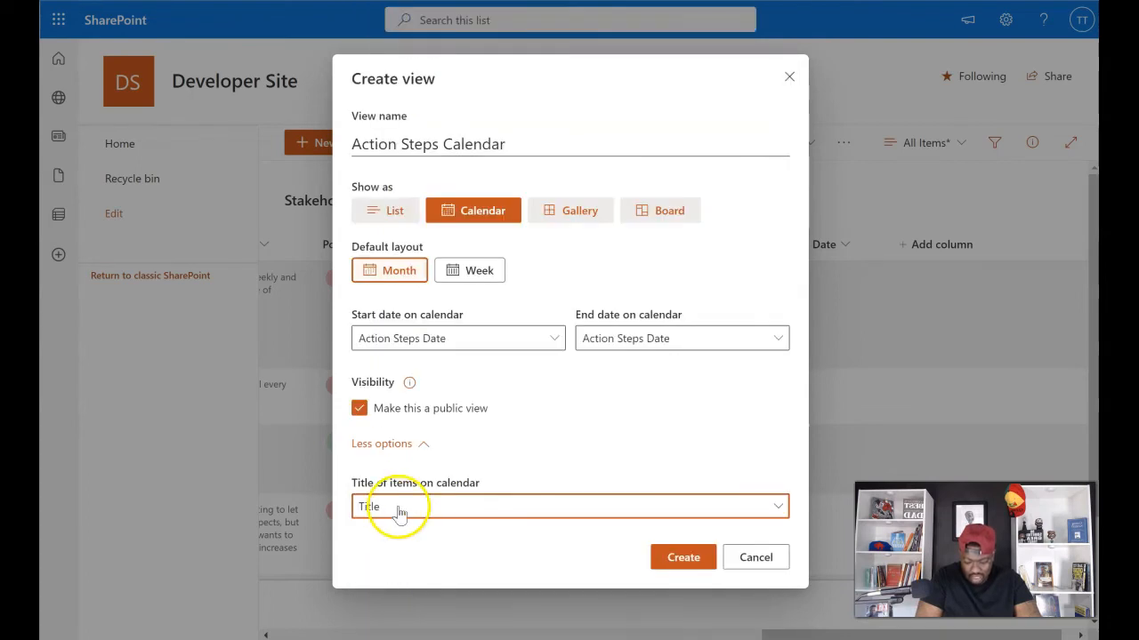
click(494, 507)
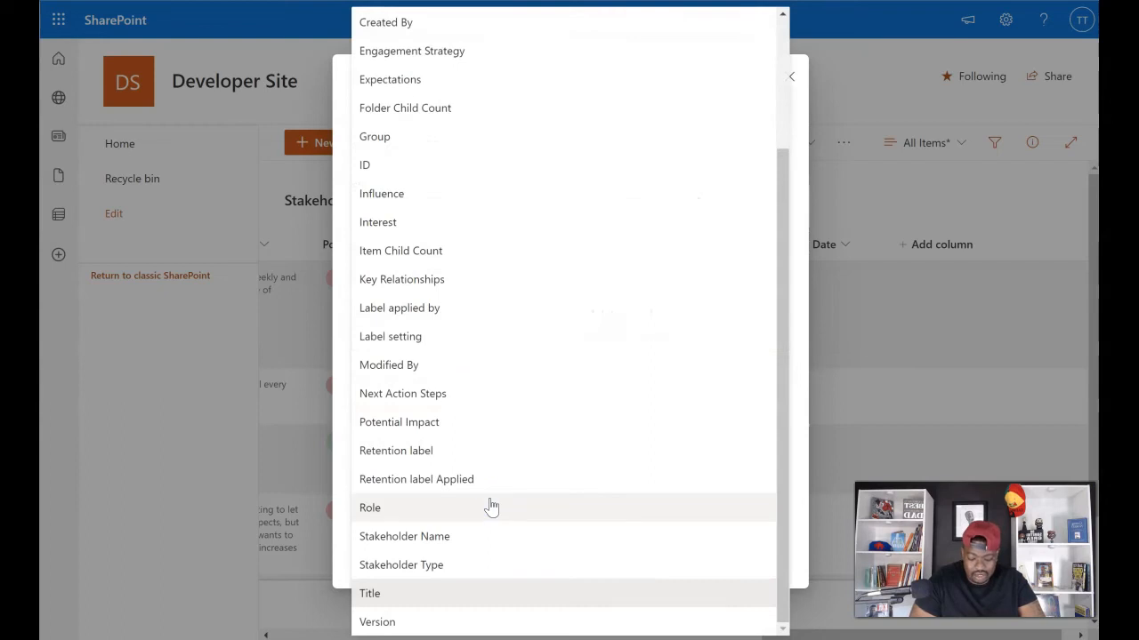
click(464, 547)
click(427, 591)
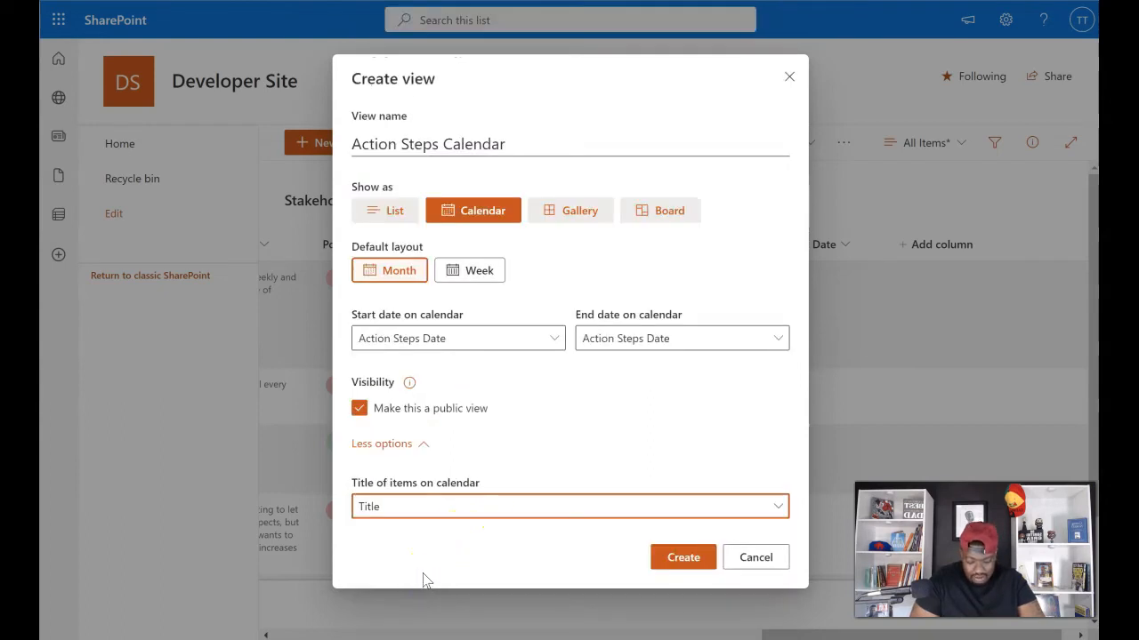
click(674, 561)
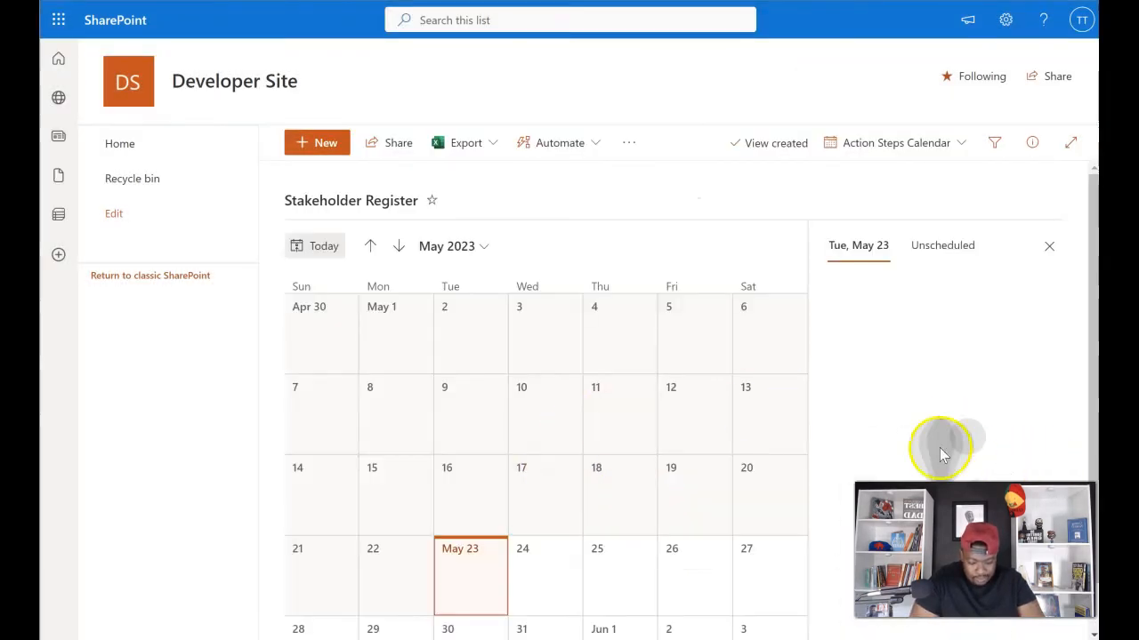
Step: Close the daily events pane and look over the stakeholder entries from May 29 to June 2 in the calendar
scroll(643, 429, down, 1)
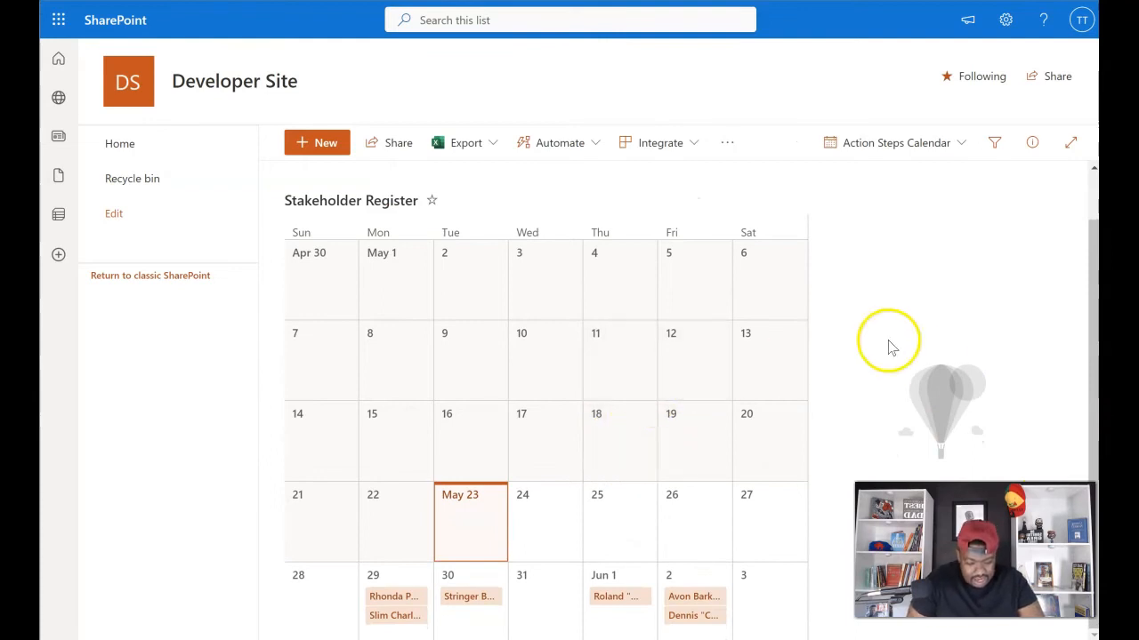
scroll(916, 341, up, 1)
click(1047, 247)
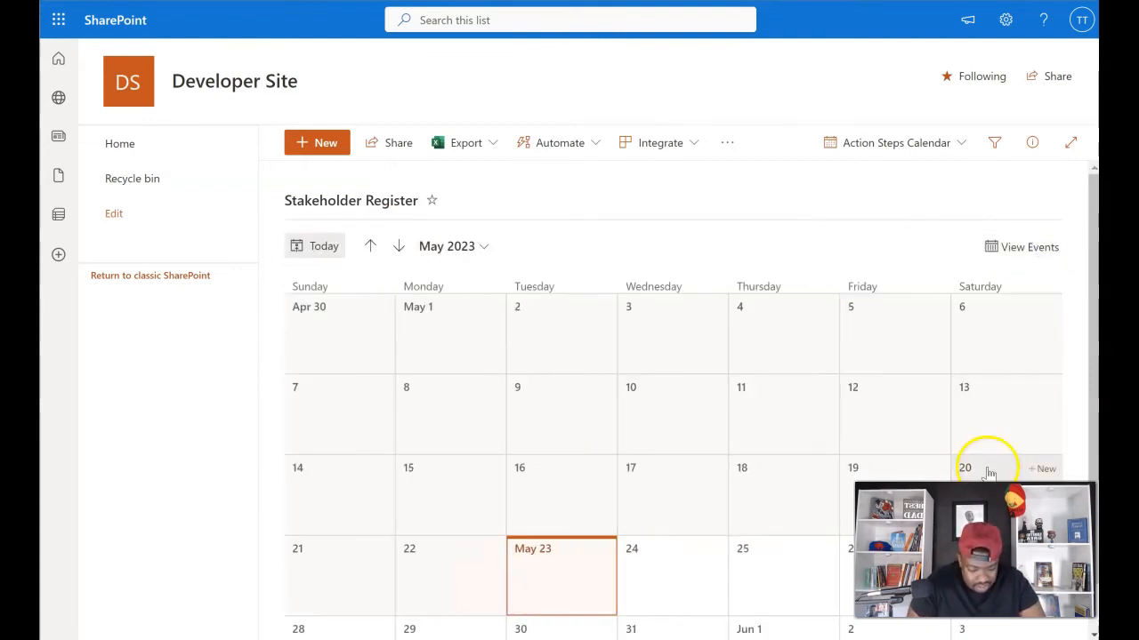
scroll(618, 450, down, 1)
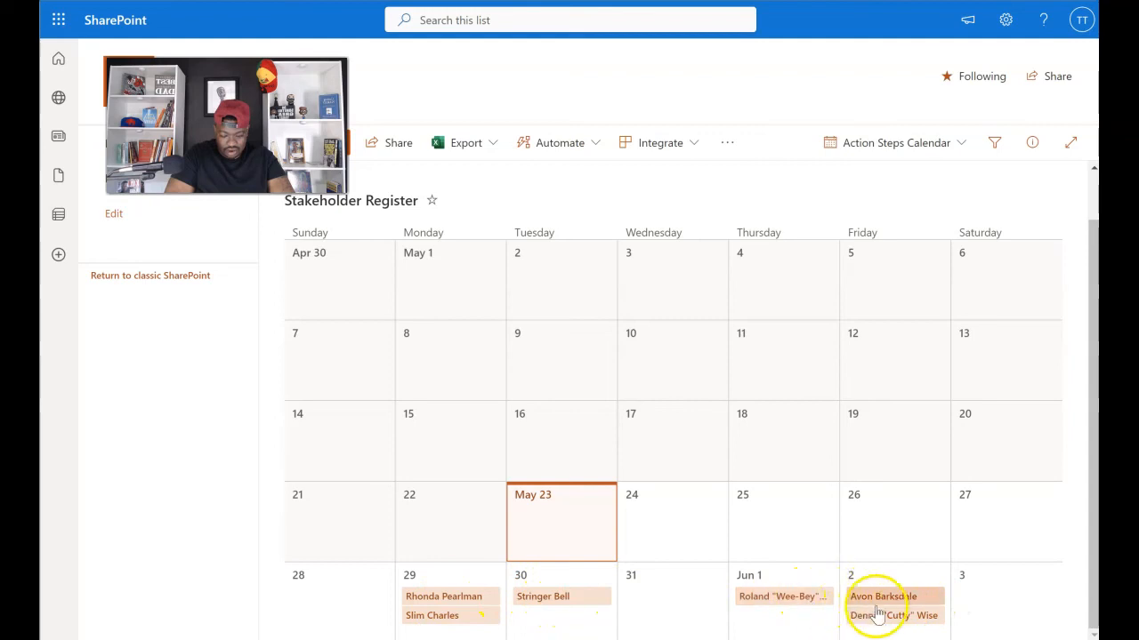
Step: Open the June 1 stakeholder entry from the calendar and review its Next Action Steps and Action Steps Date
click(782, 597)
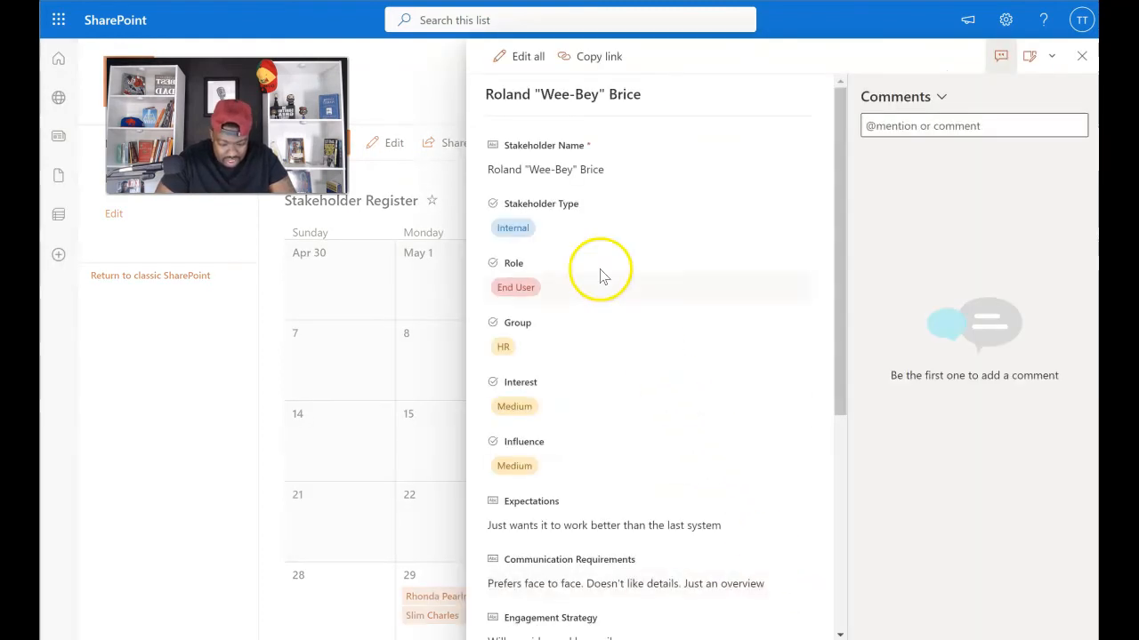
scroll(546, 330, down, 5)
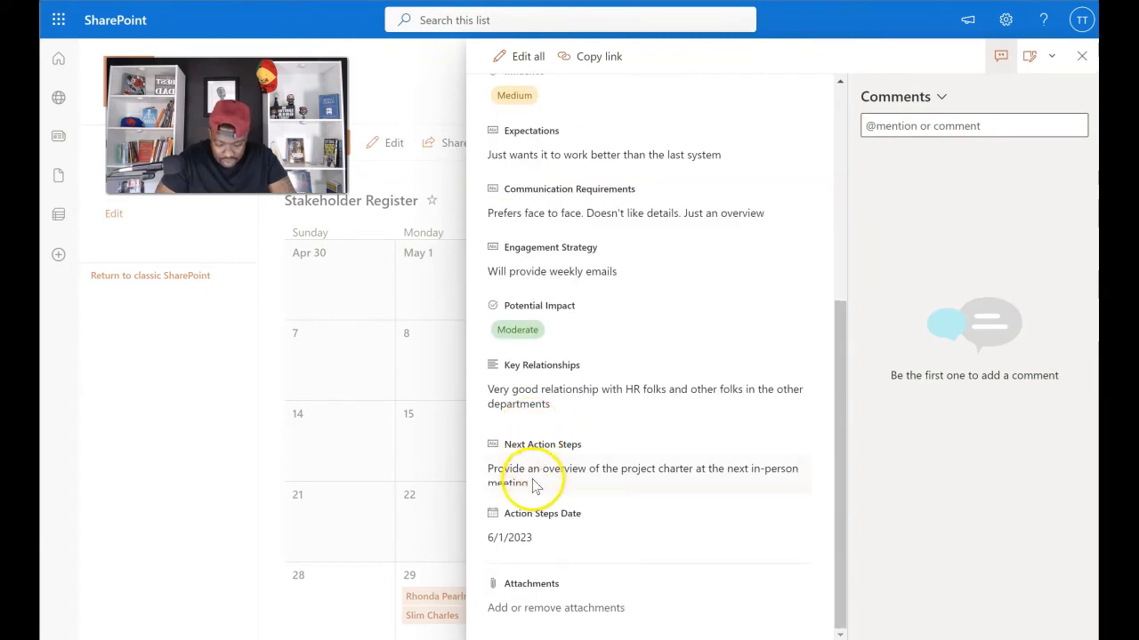
click(498, 476)
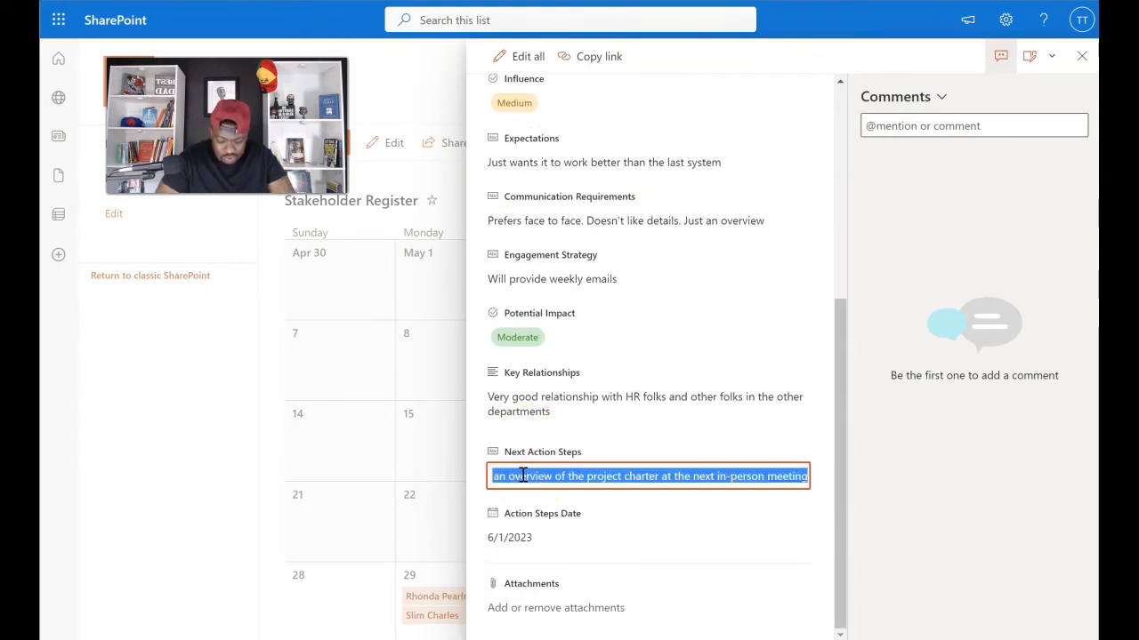
click(614, 511)
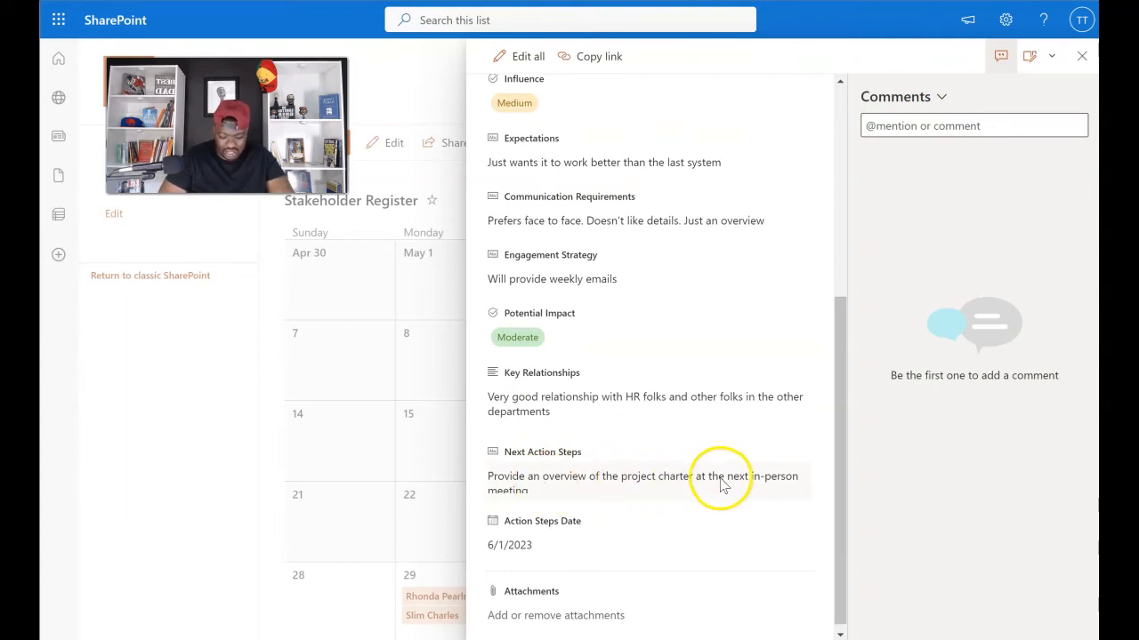
scroll(556, 496, down, 1)
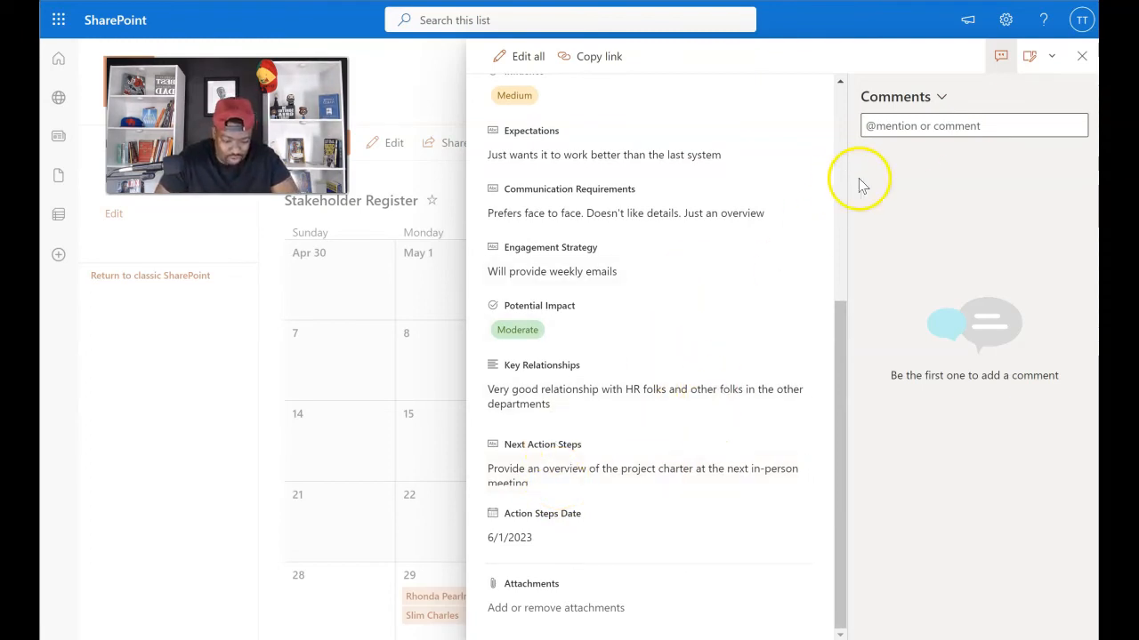
Step: Post a comment on this entry about having spoken to the stakeholder: "he seems to want to attend every meeting now. I'm not sure why"
click(957, 126)
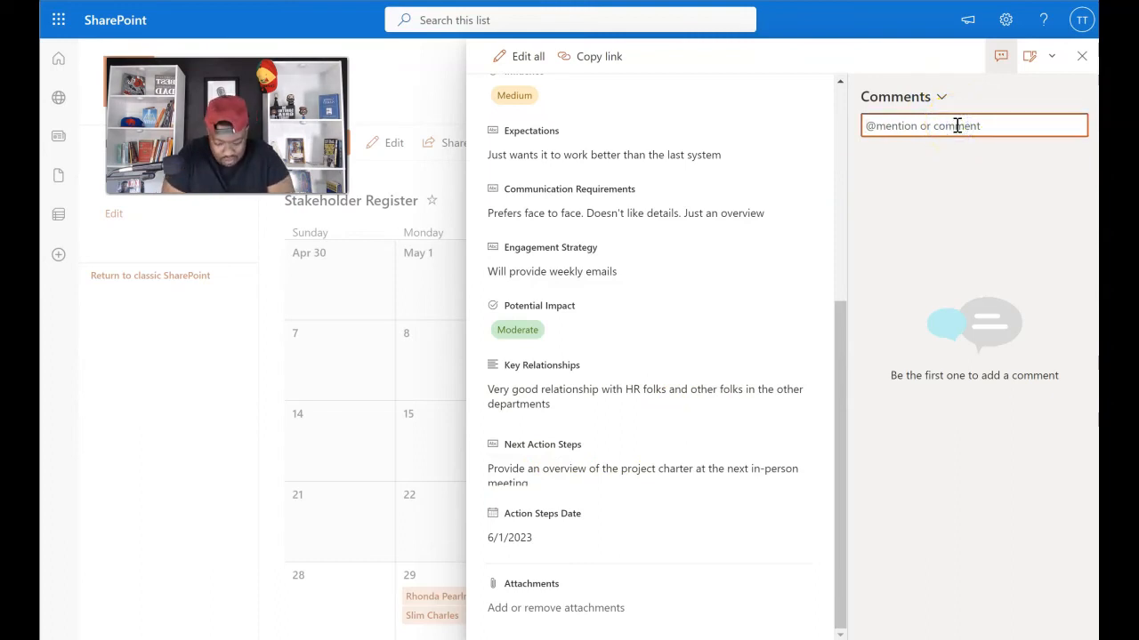
text(I actually spoke to Wee Bey and he se)
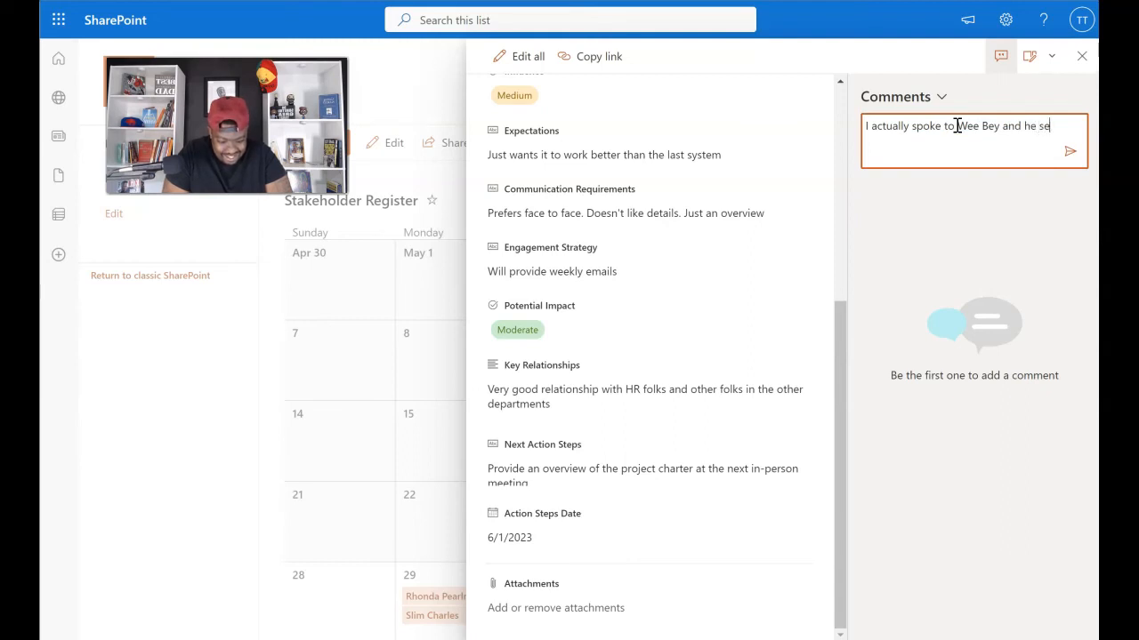
text(ems to want to attend every meeting now. )
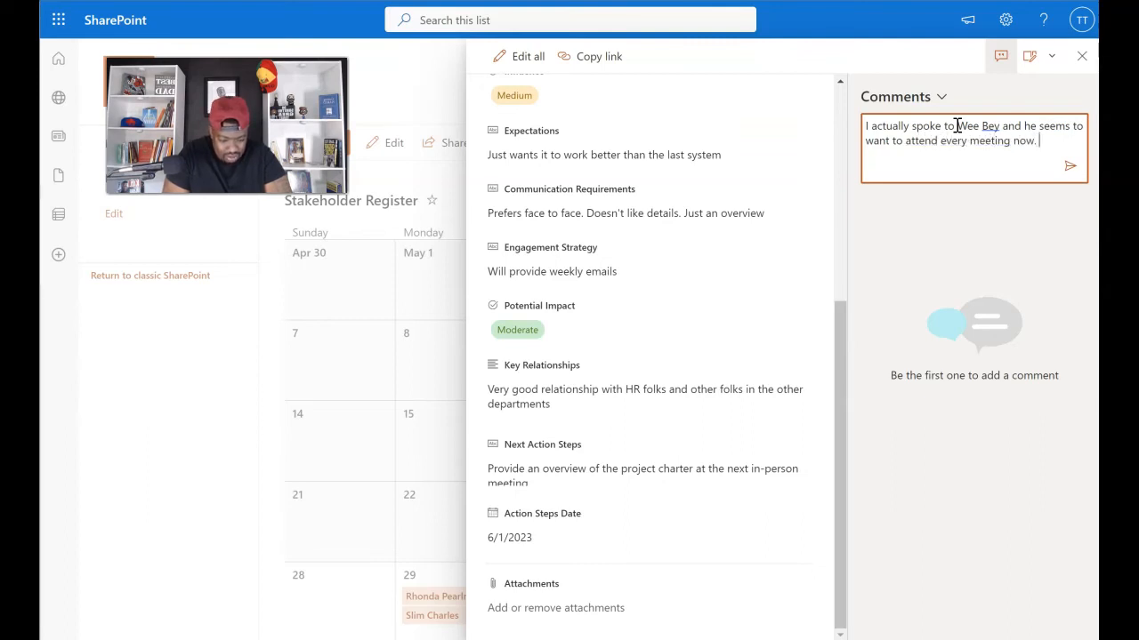
text(I'm not s)
key(Tab)
text(why)
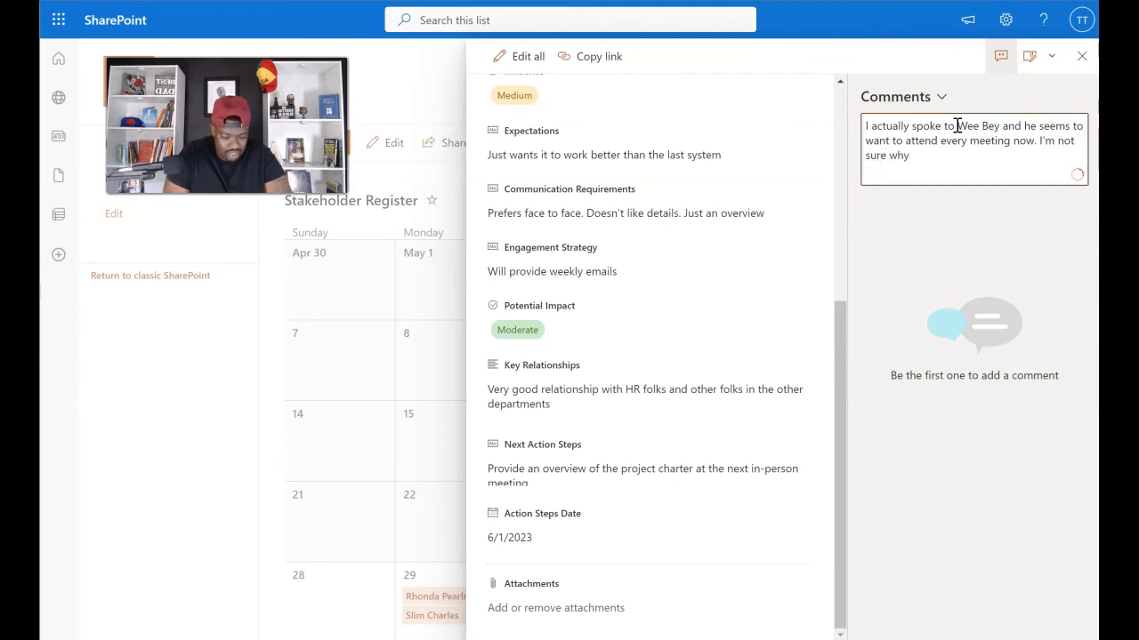
key(Return)
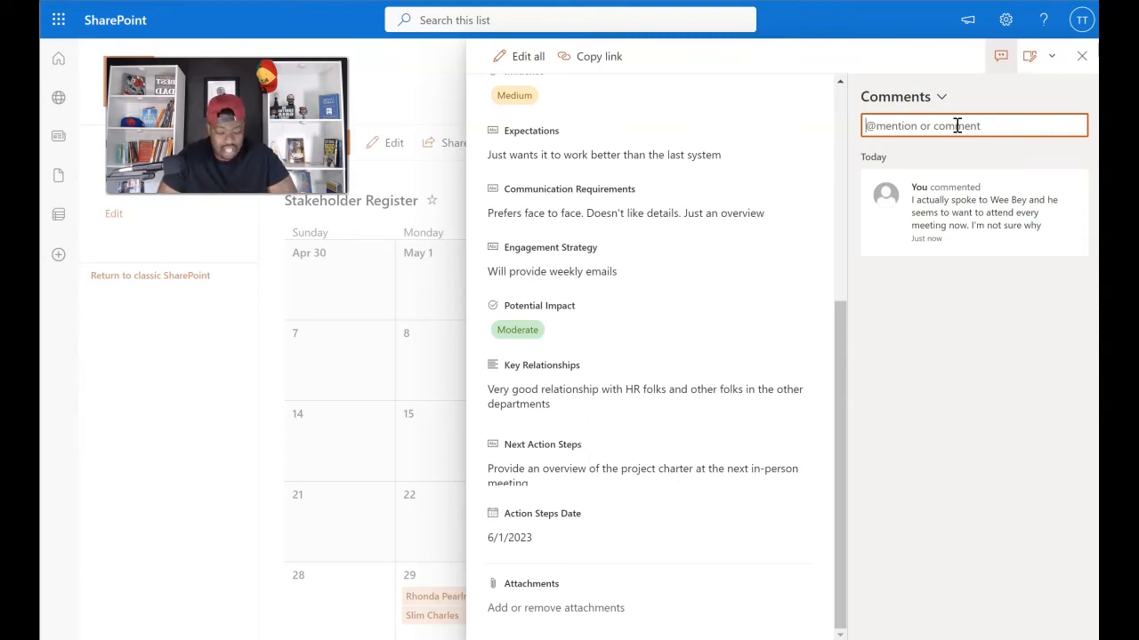
Step: Try mentioning a person in a new comment on this entry and clear the unsent draft
text(@therma)
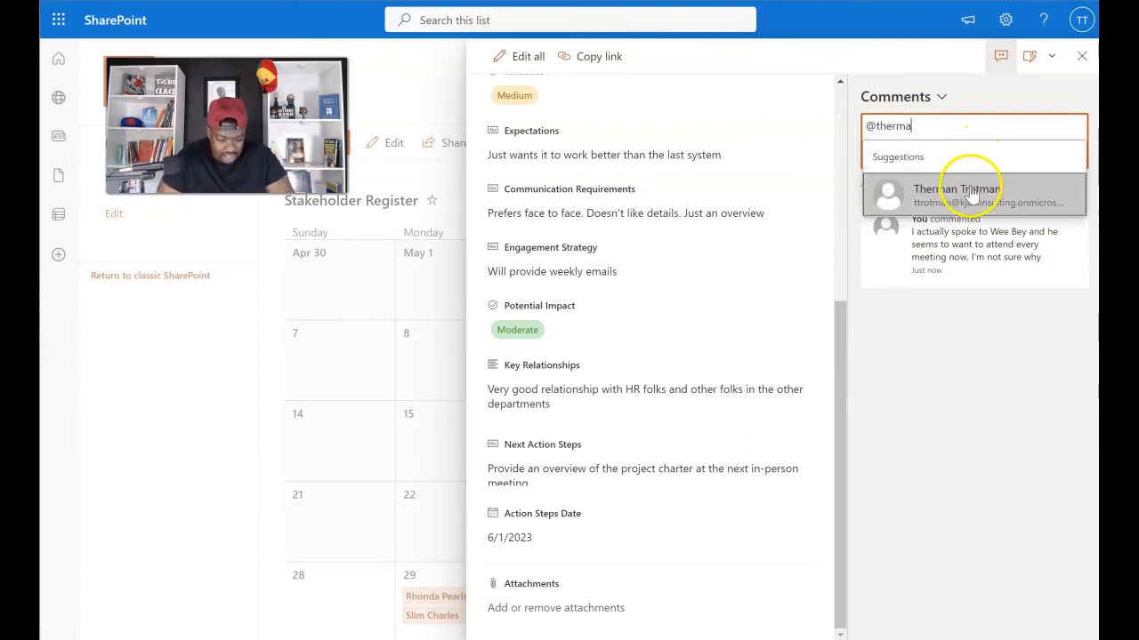
click(972, 194)
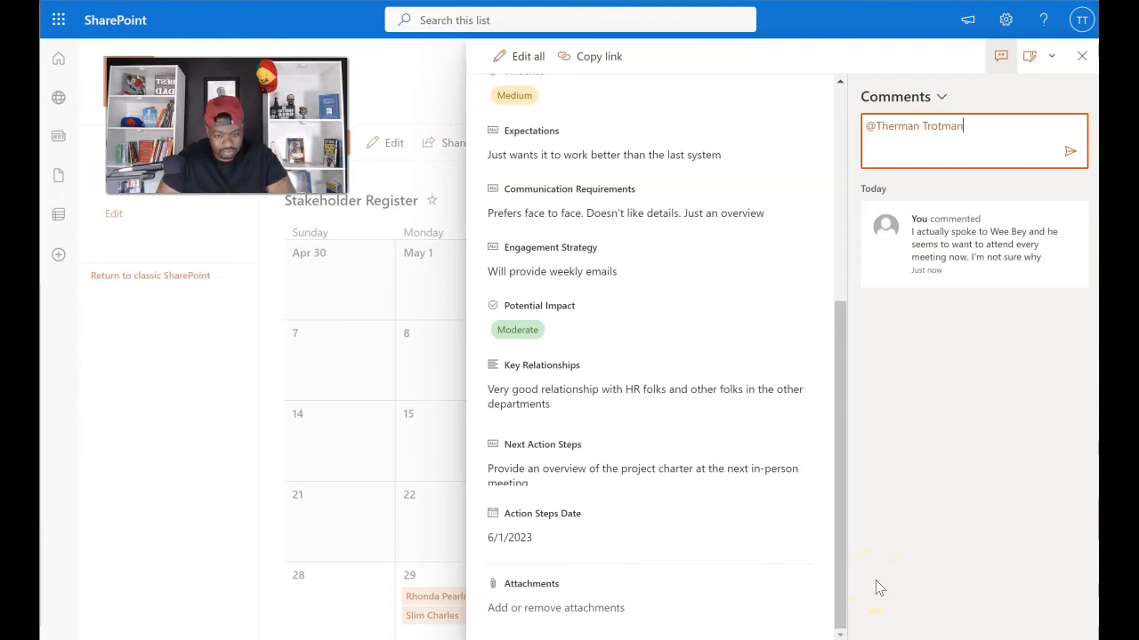
key(BackSpace)
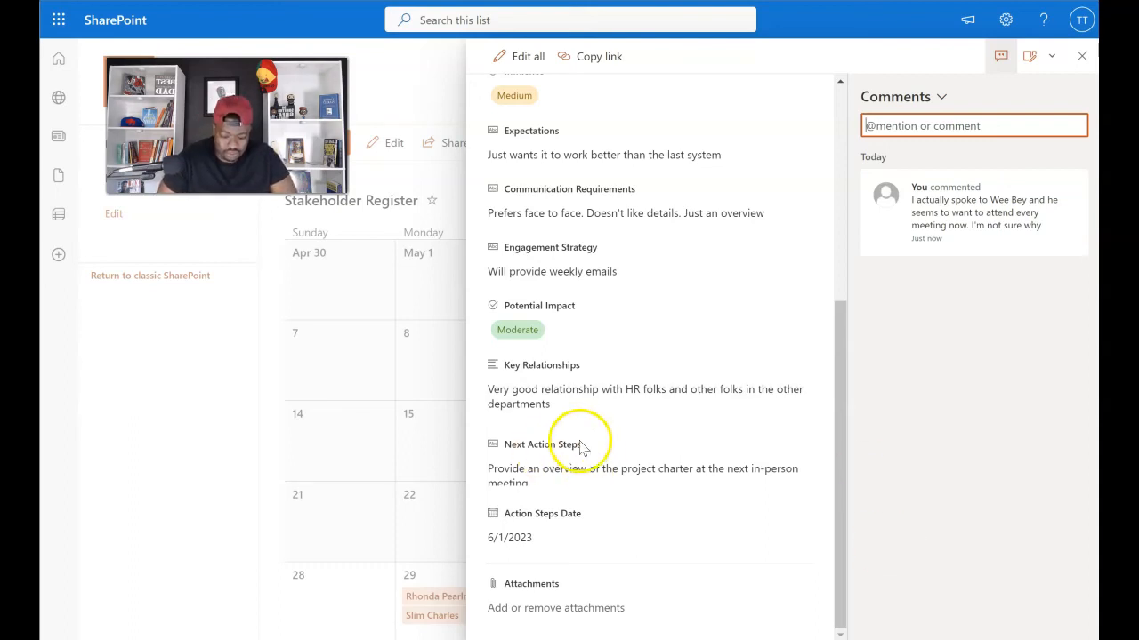
Step: Close the stakeholder entry and switch the Stakeholder Register from the calendar to the All Items view
scroll(653, 300, up, 5)
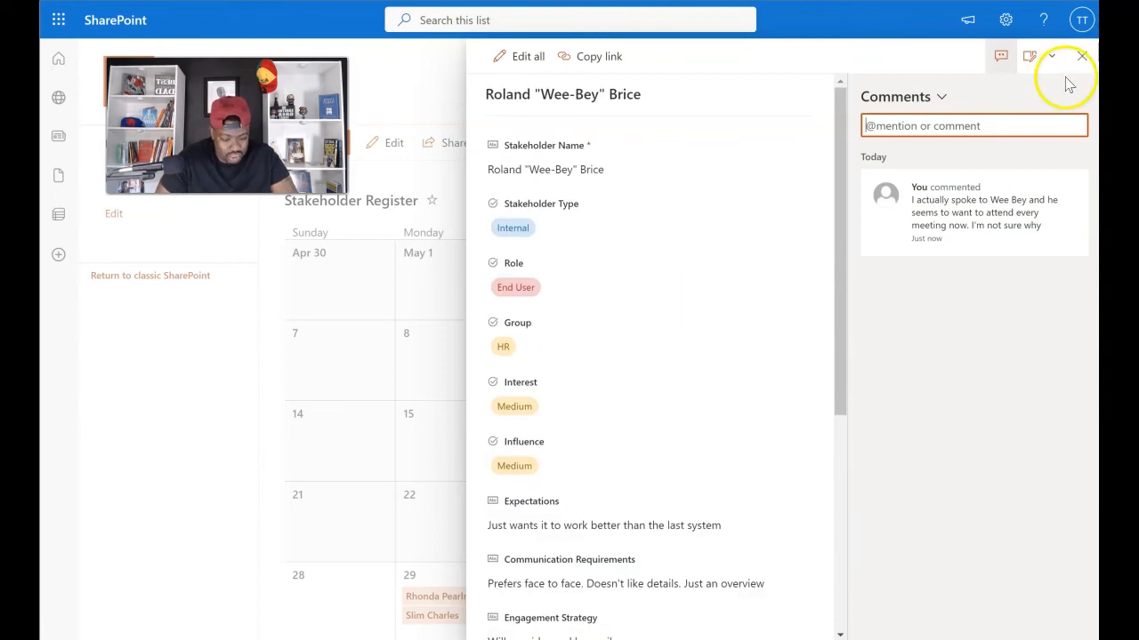
click(1081, 55)
click(946, 143)
click(867, 259)
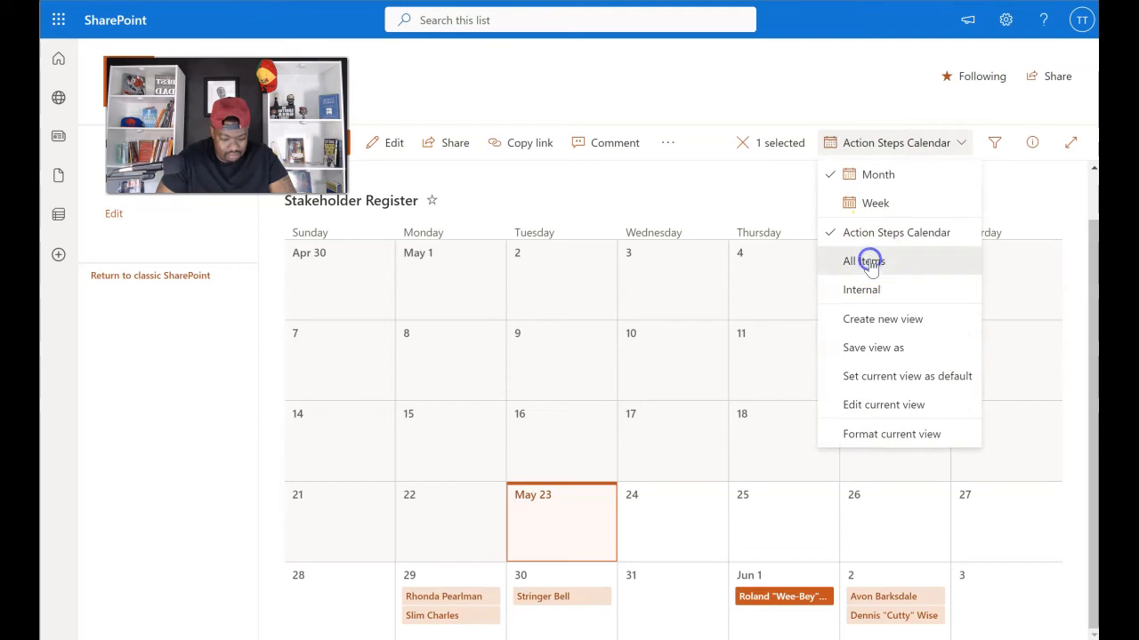
Step: Deselect the entry, start a reminder flow for the Action Steps Date column and continue with the listed app connections
scroll(877, 216, right, 10)
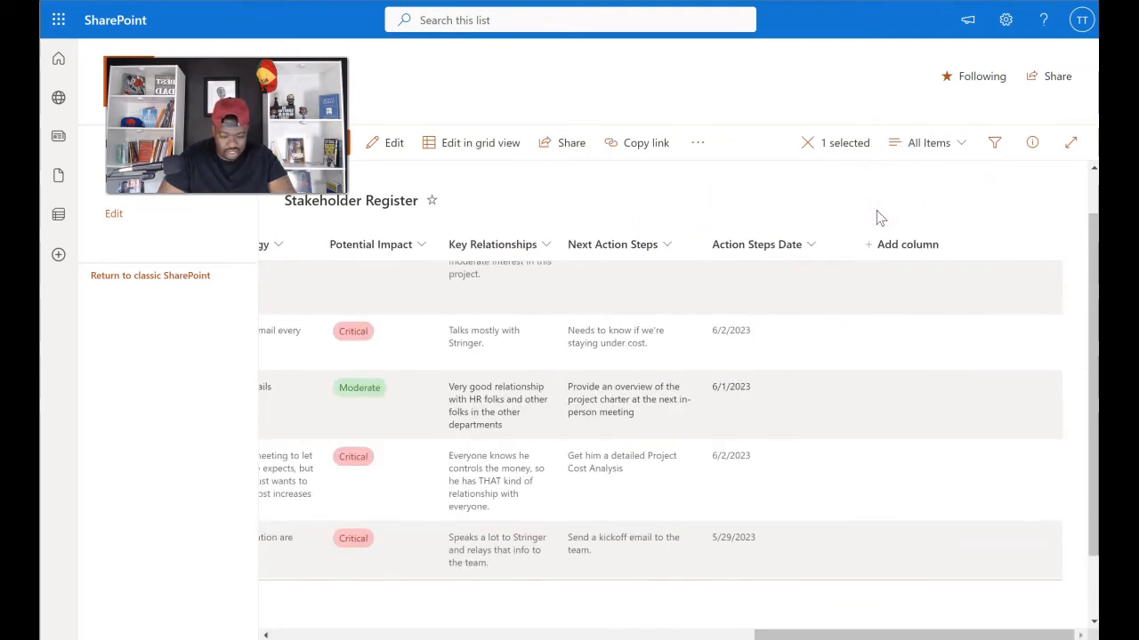
click(698, 195)
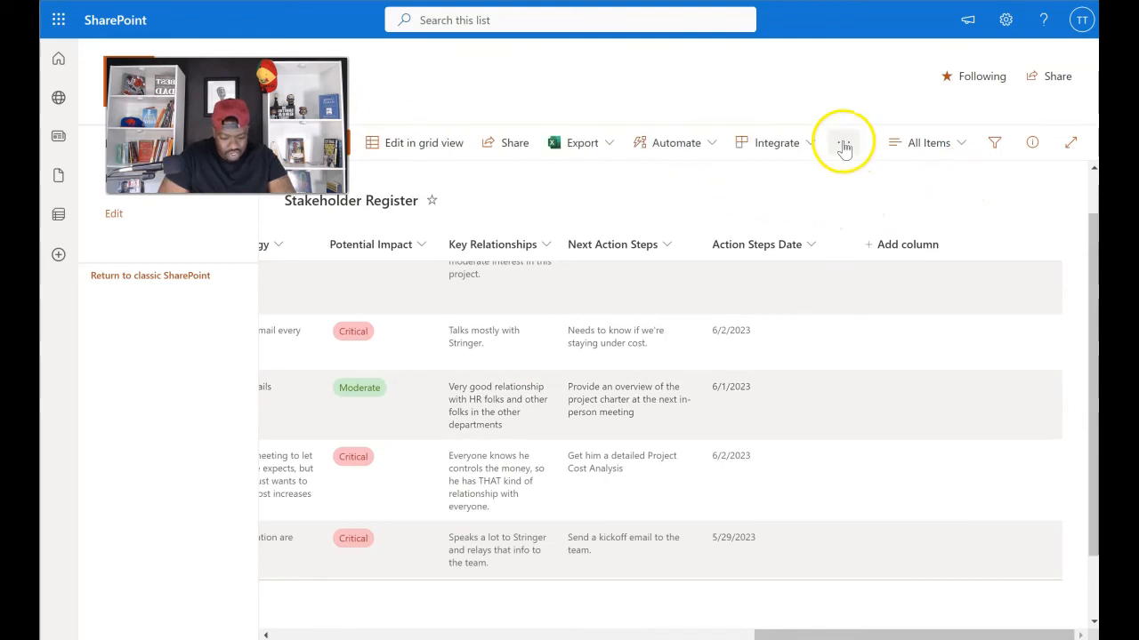
click(716, 145)
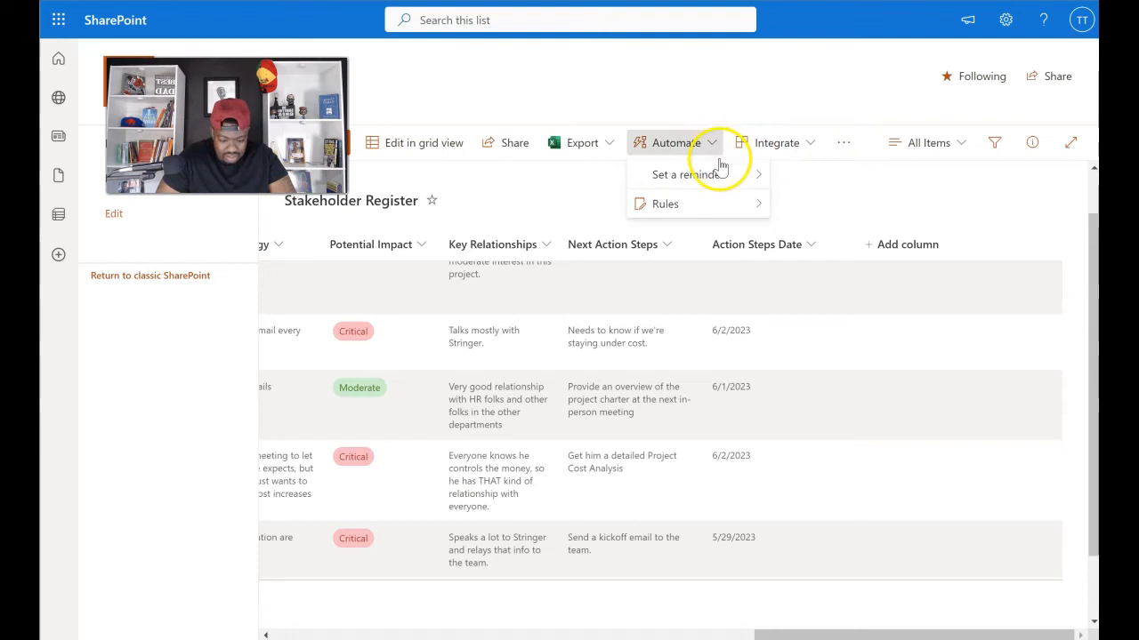
mouse_move(708, 174)
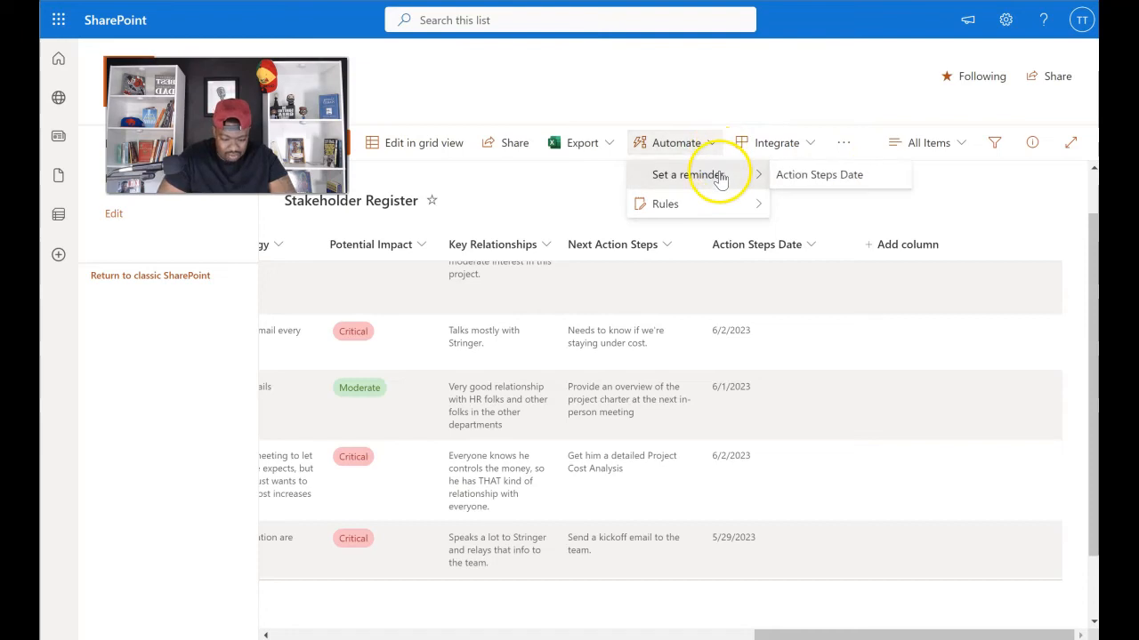
click(845, 178)
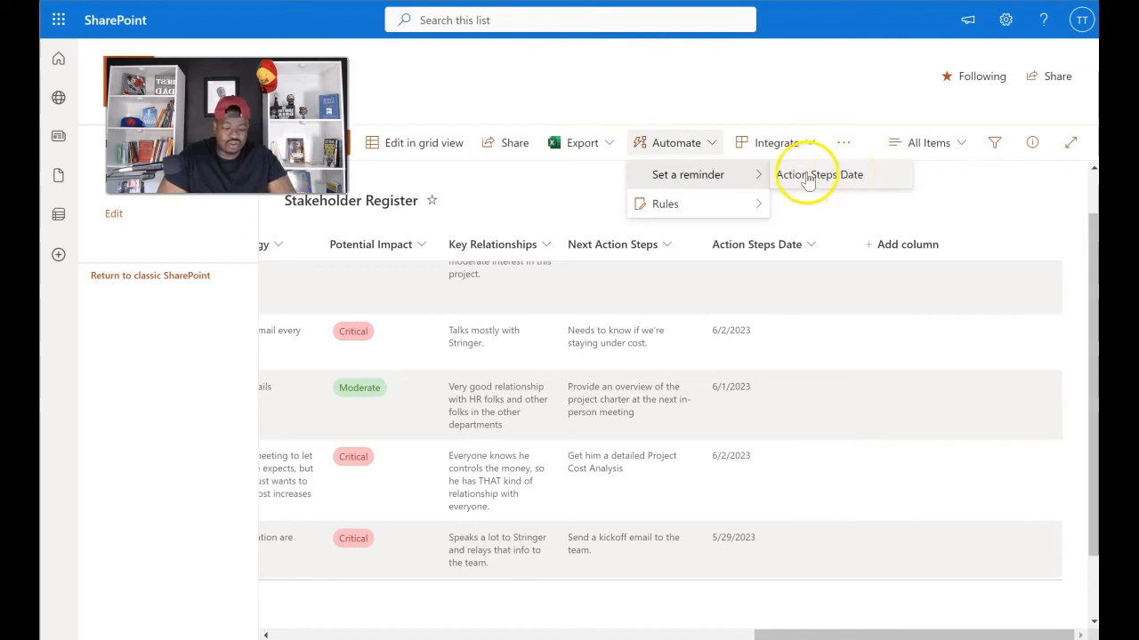
click(819, 175)
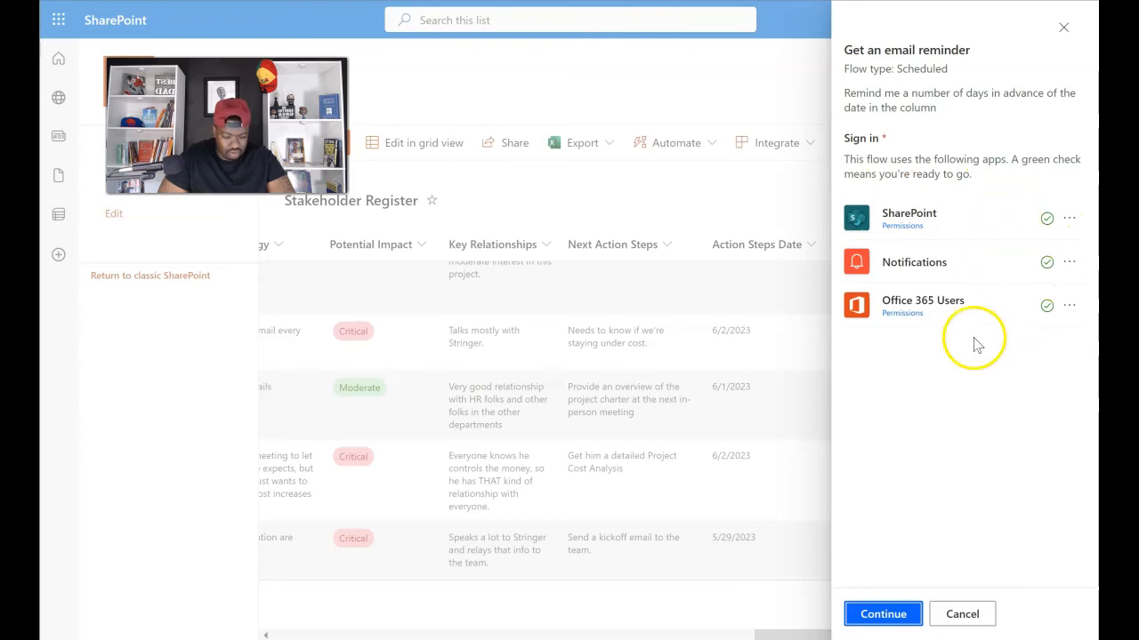
click(884, 614)
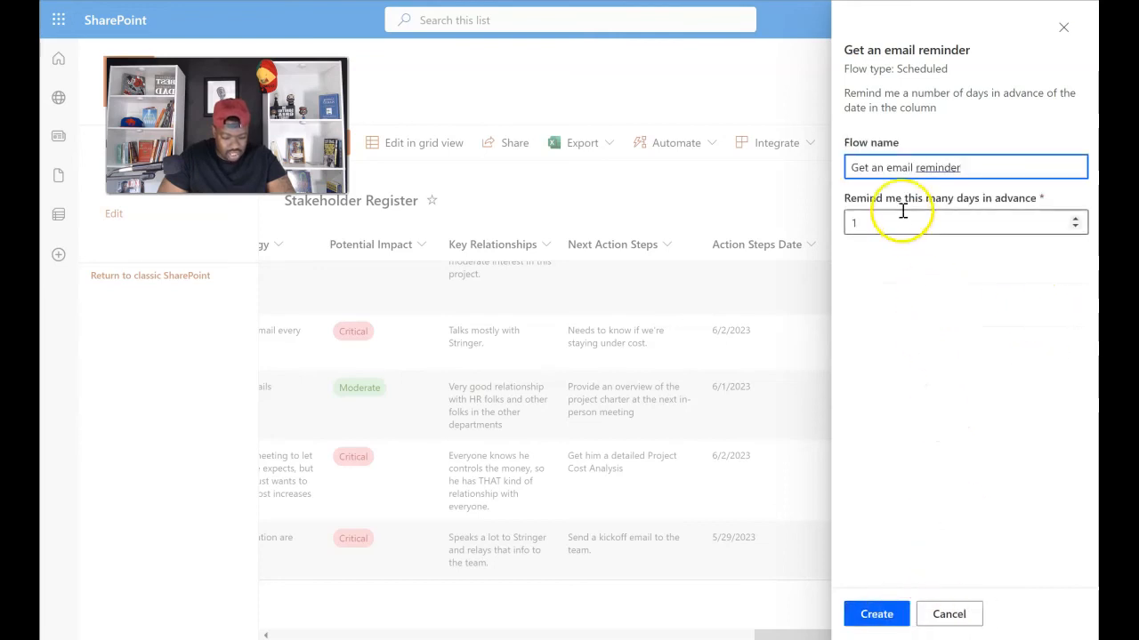
Step: Name the reminder flow "Action Steps Reminder", set it to remind 2 days in advance, and create it
click(965, 169)
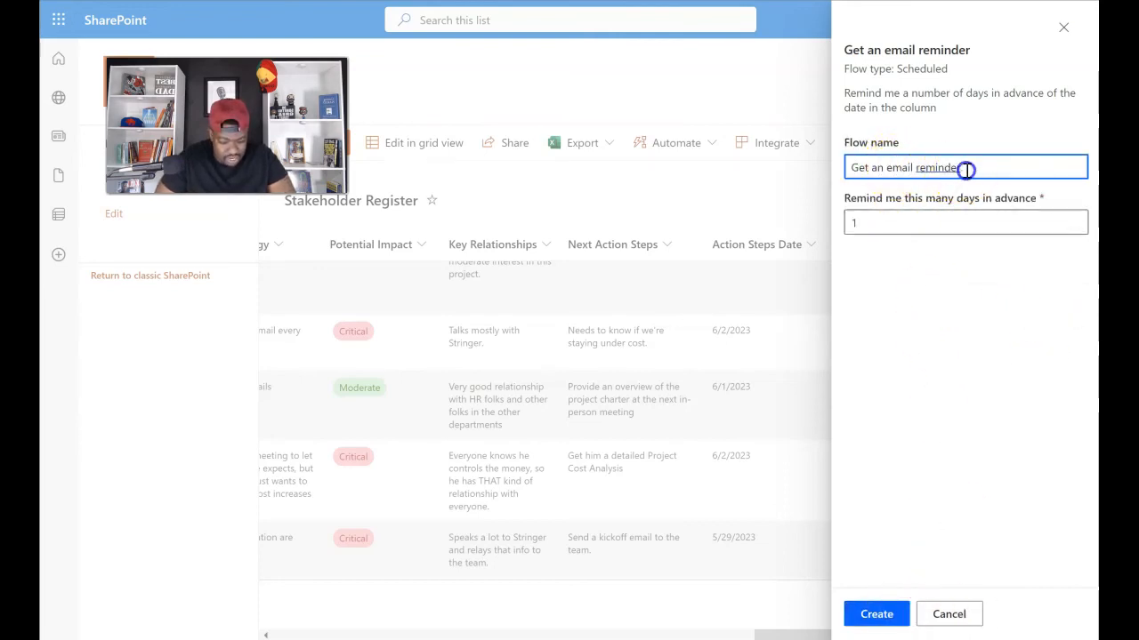
drag(965, 170, 839, 173)
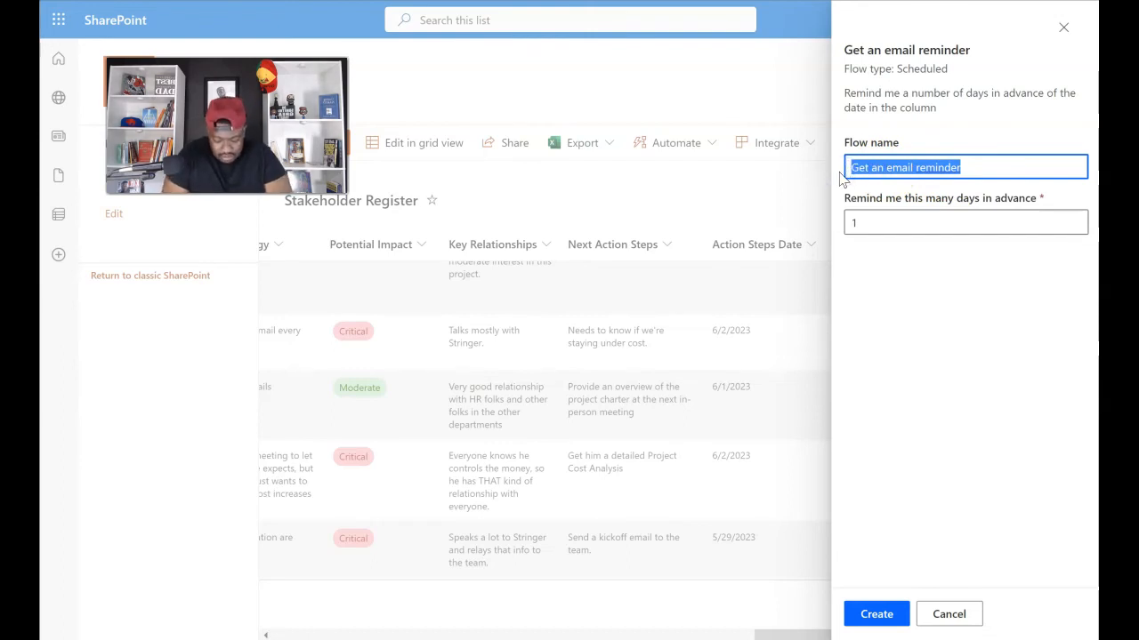
text(Action Steps Reminder)
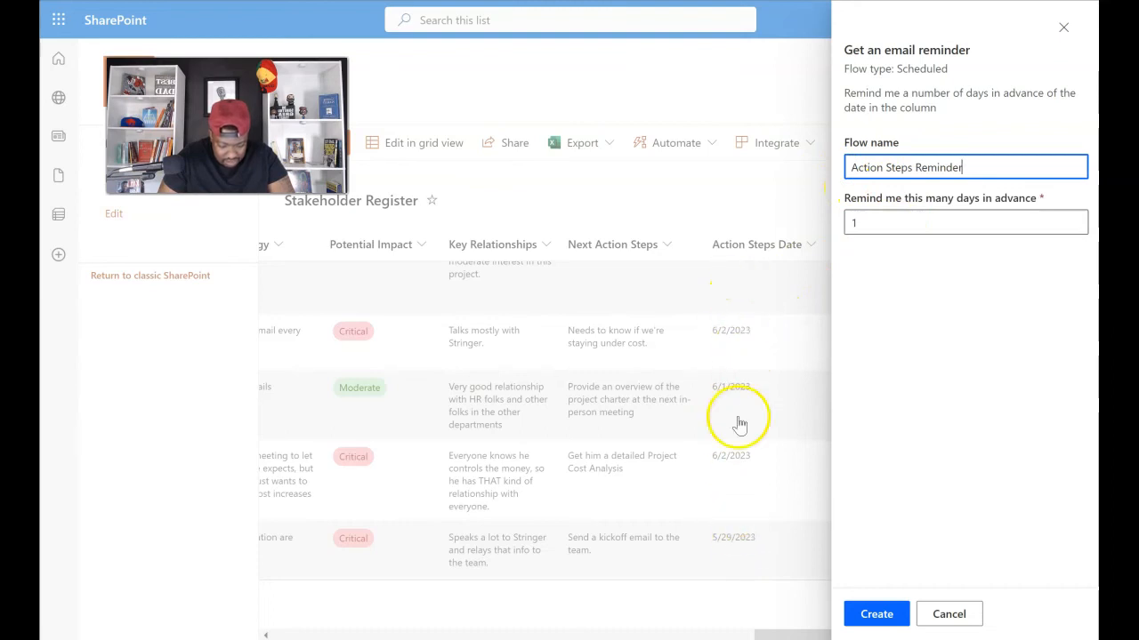
click(861, 223)
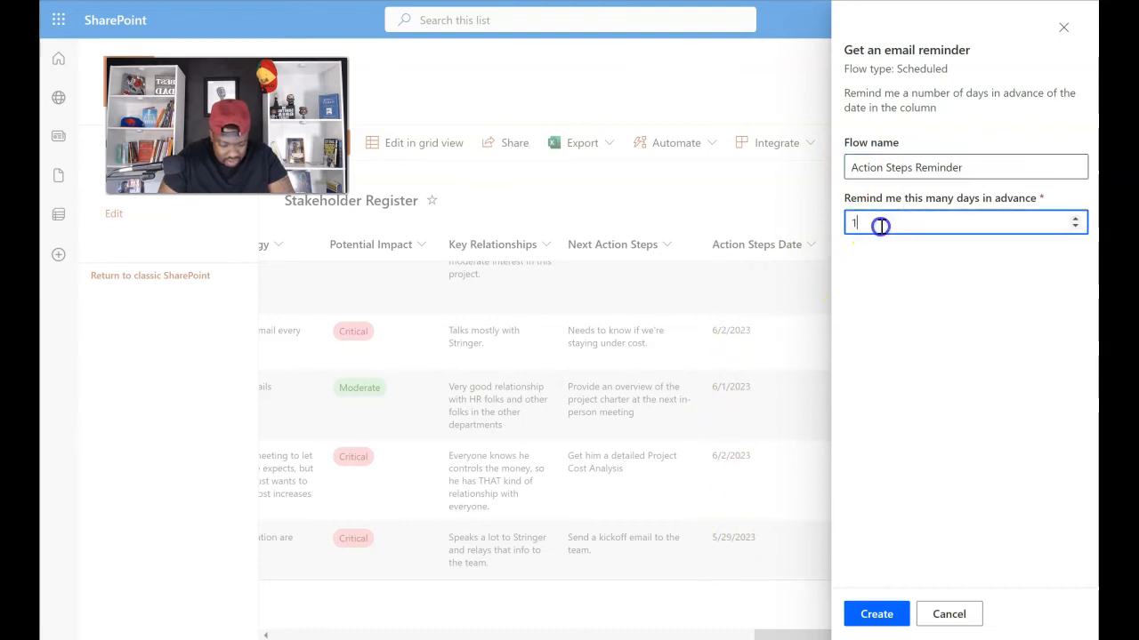
click(1075, 219)
click(1075, 219)
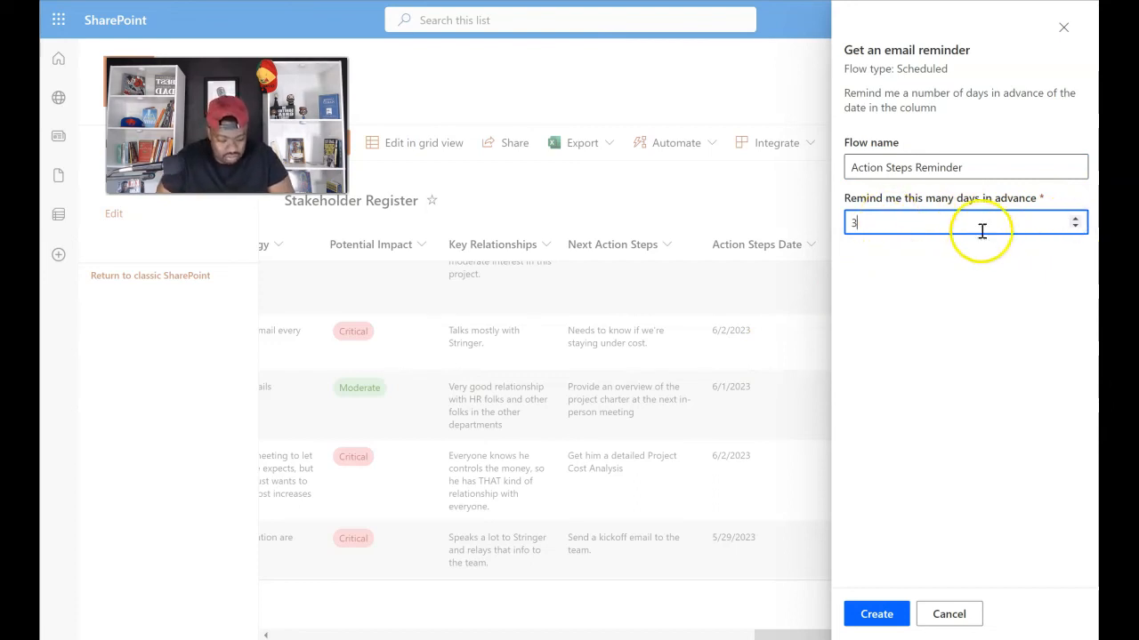
click(1075, 226)
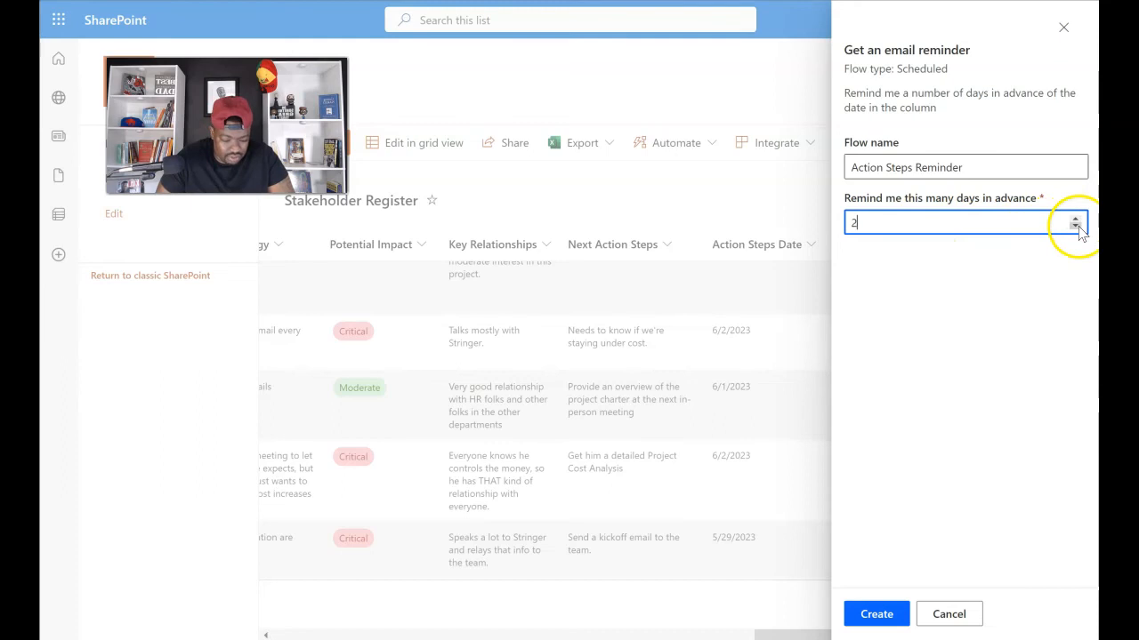
click(876, 613)
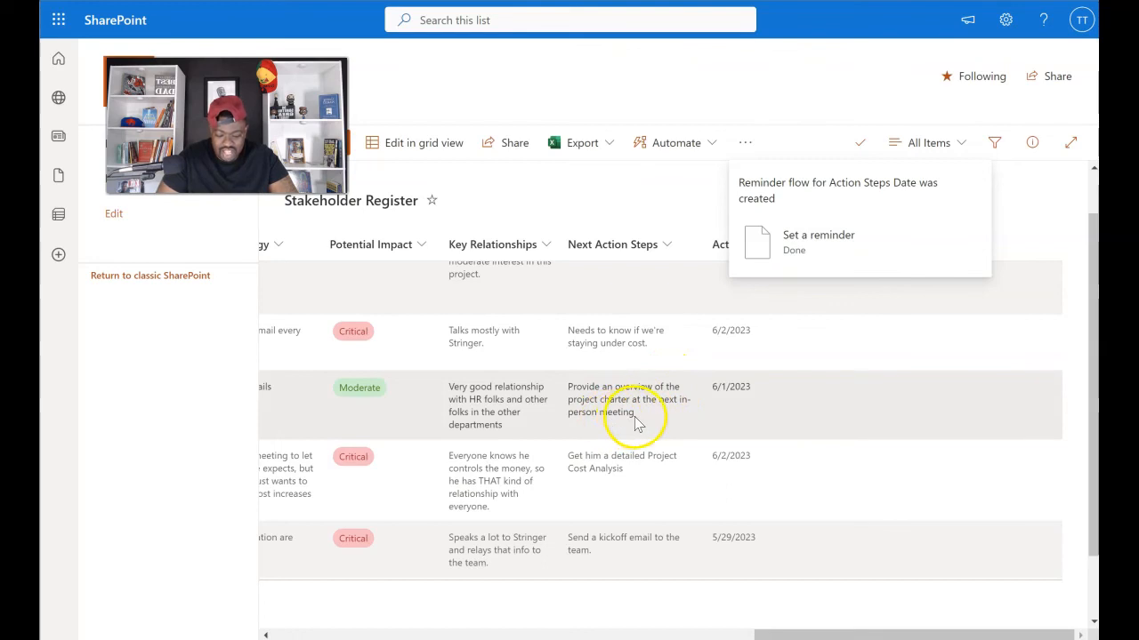
Step: Clear the entry selection and export the Stakeholder Register list to Excel
scroll(340, 415, left, 5)
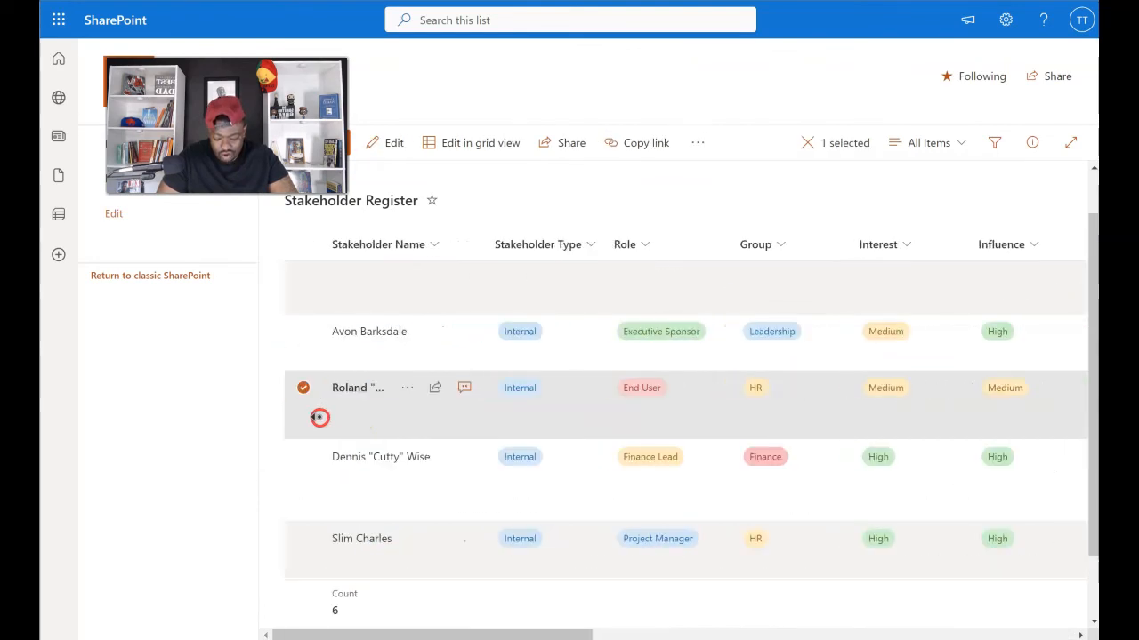
click(303, 389)
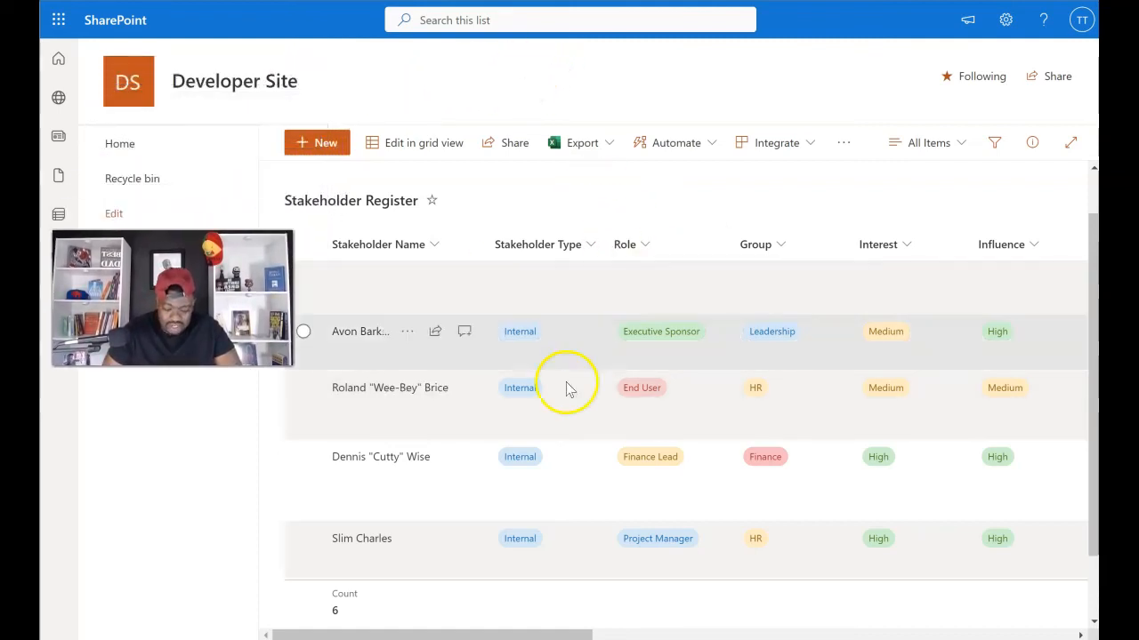
drag(514, 634, 480, 632)
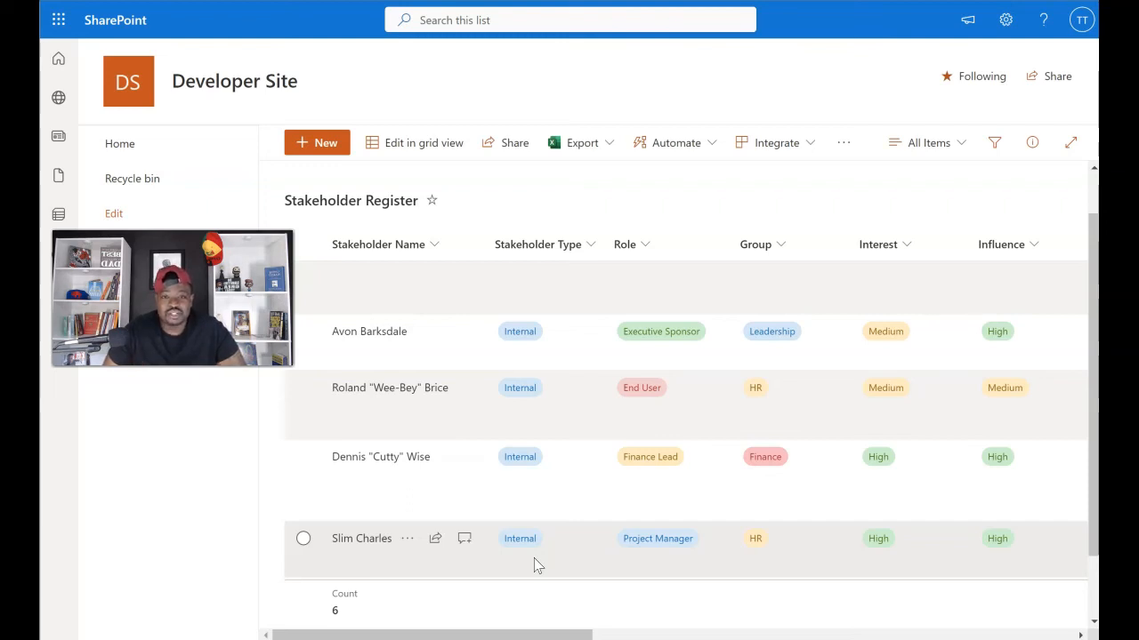
click(570, 135)
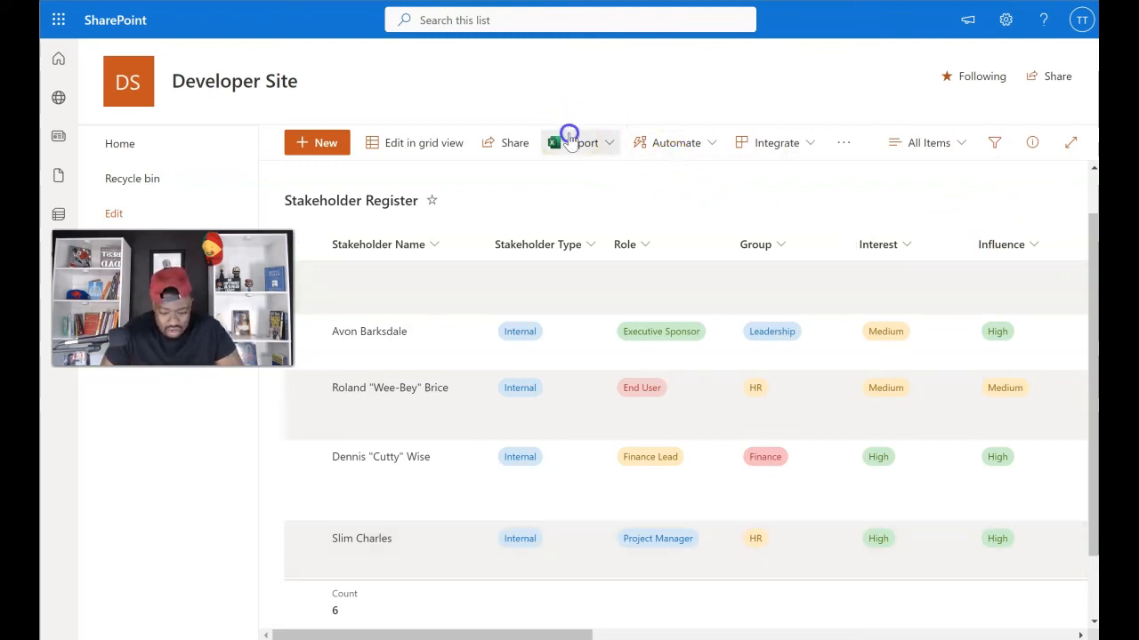
click(587, 202)
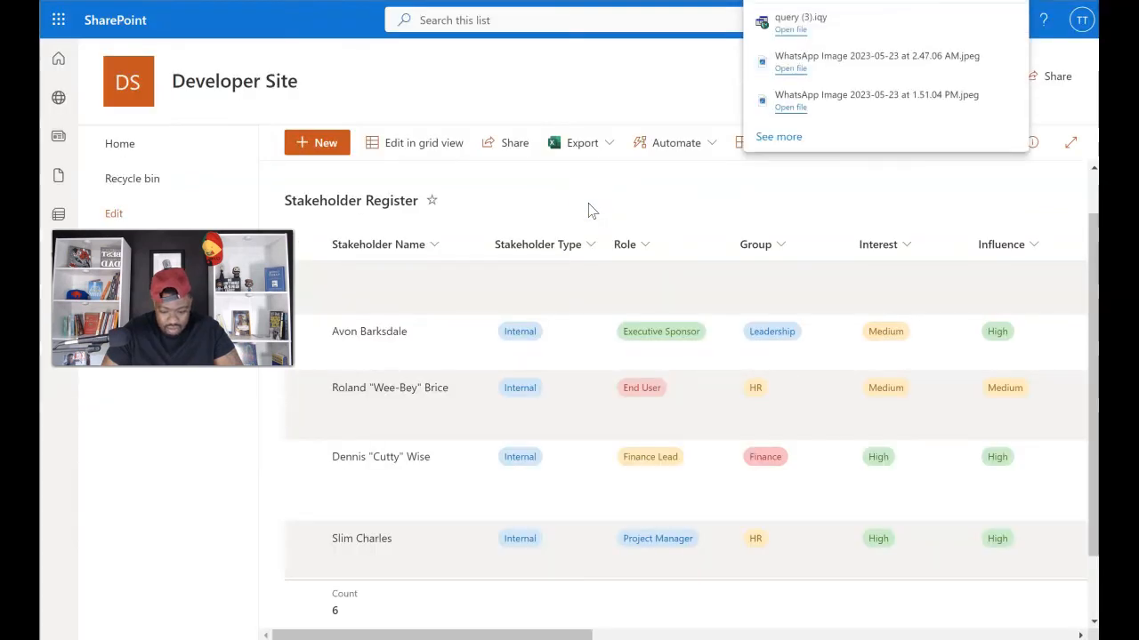
Step: Open the downloaded query (3).iqy in Excel with data connections enabled and widen the restored workbook window
click(796, 31)
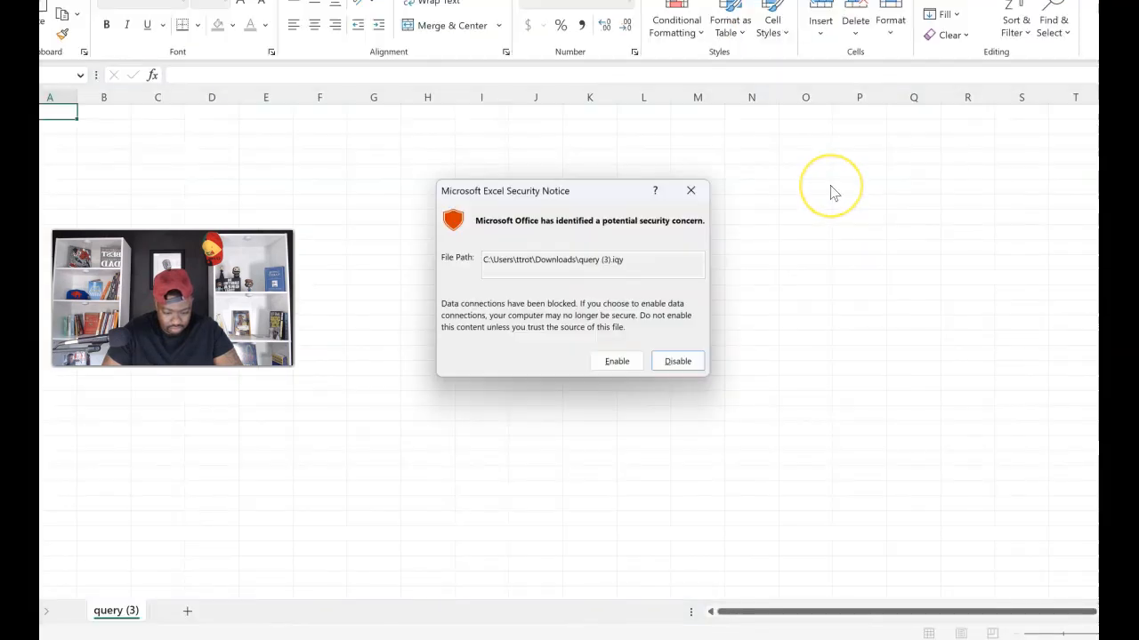
click(612, 362)
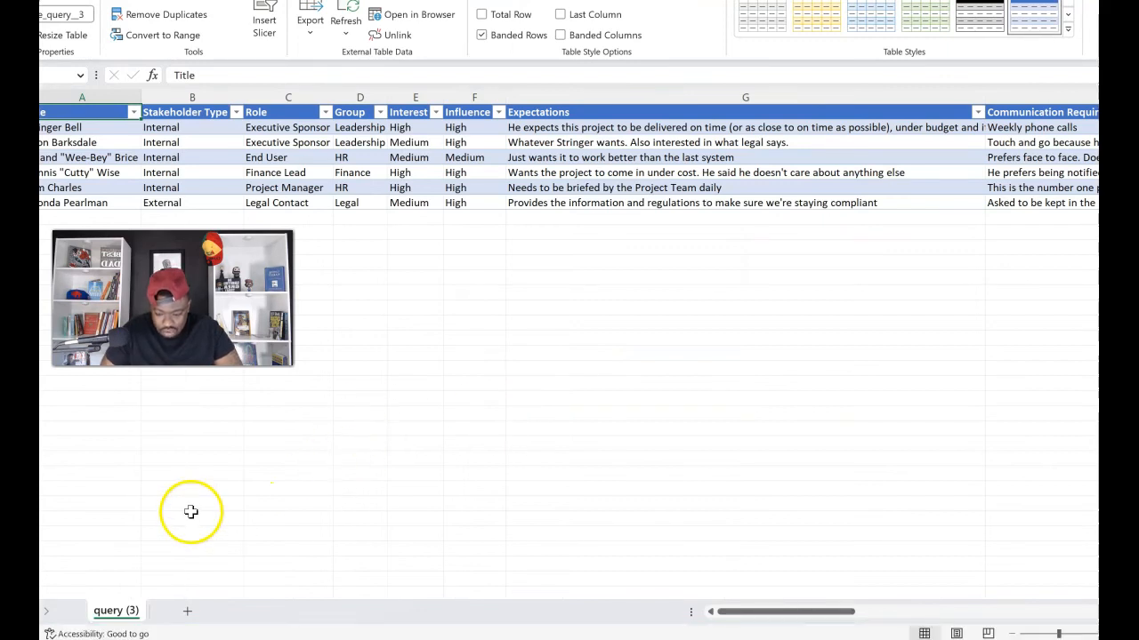
drag(525, 1, 574, 14)
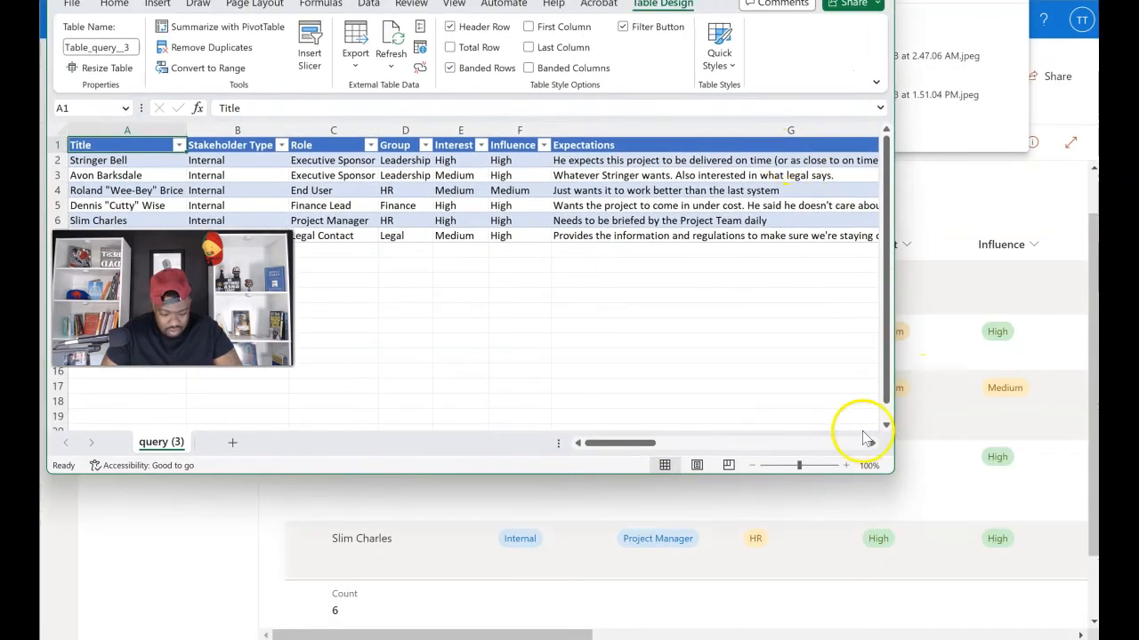
drag(894, 376, 1098, 365)
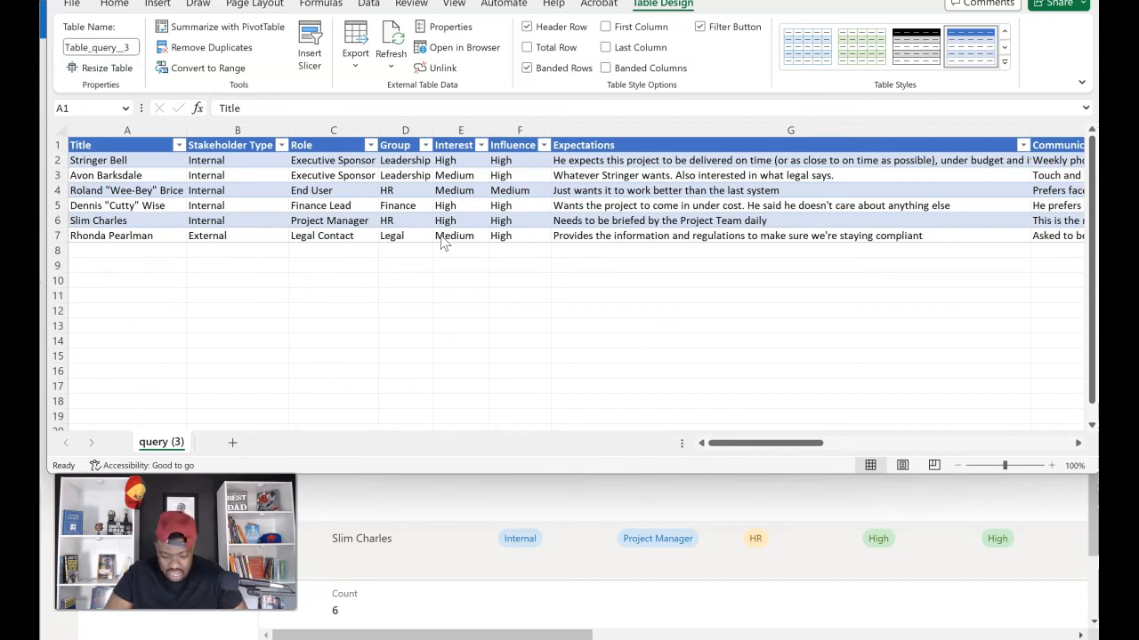
Step: Switch back to the SharePoint list, set the external Legal Contact stakeholder's Interest to High, and close the entry
click(457, 605)
scroll(620, 427, down, 1)
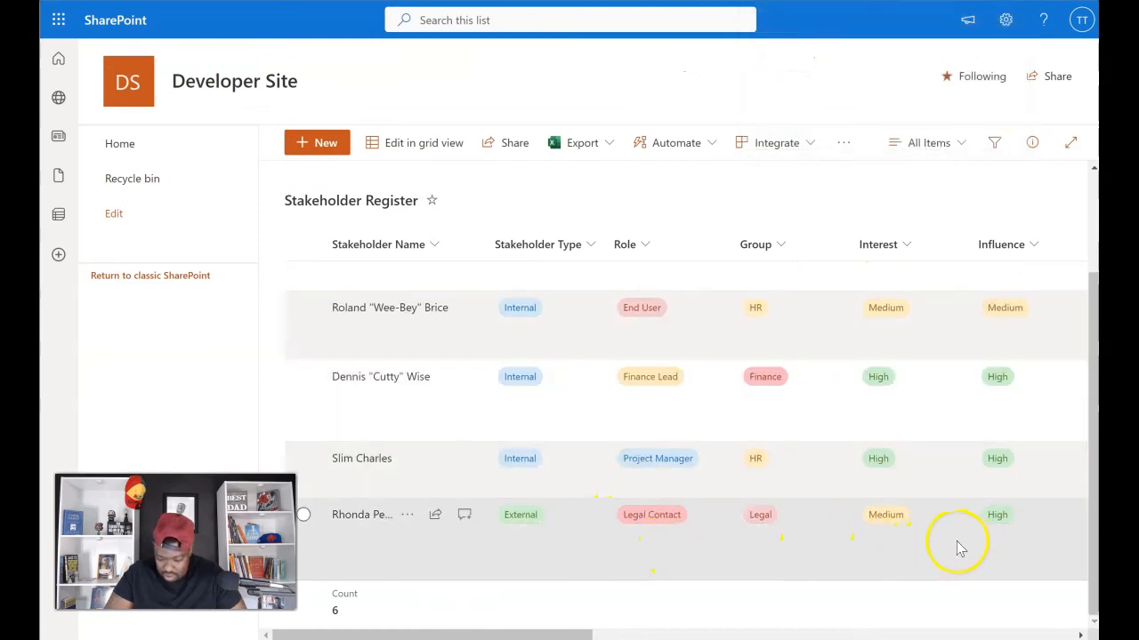
double_click(884, 542)
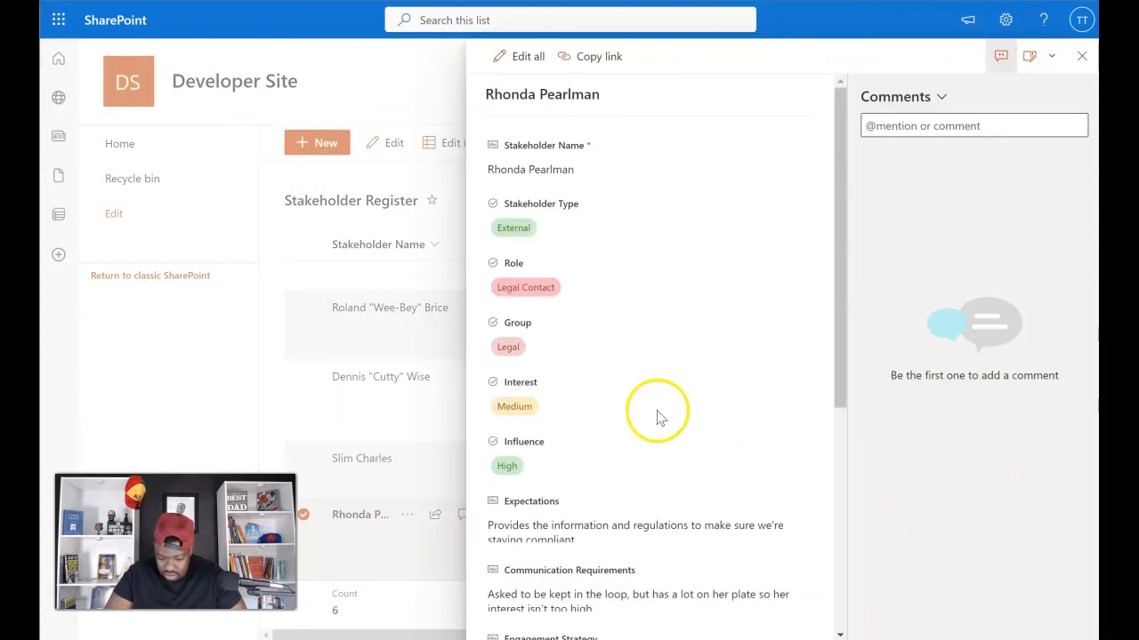
click(550, 404)
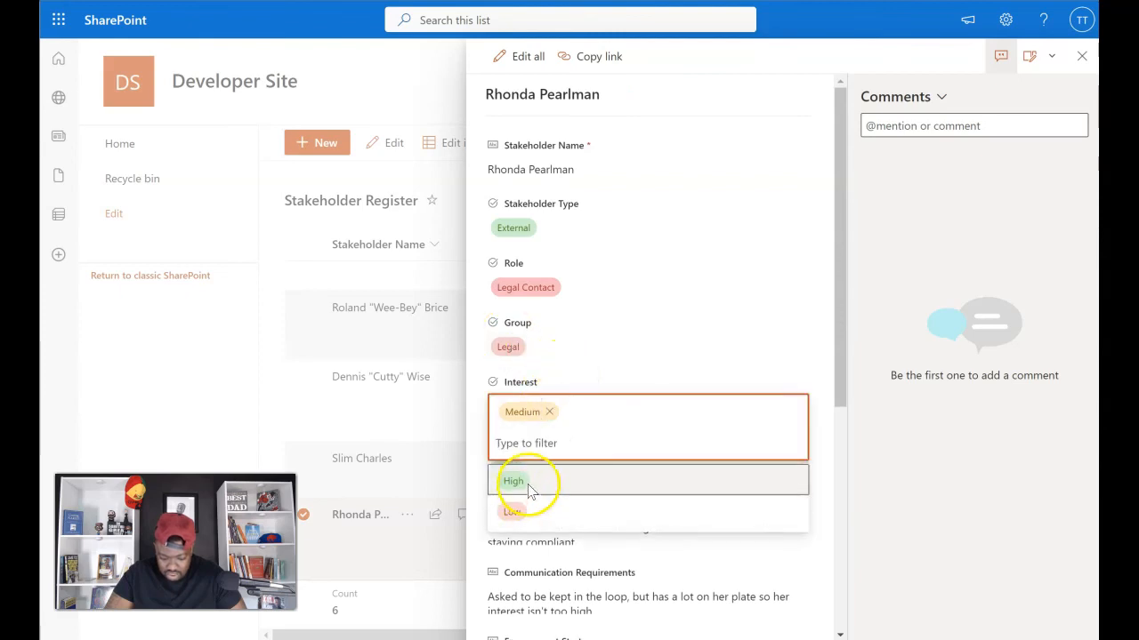
click(525, 481)
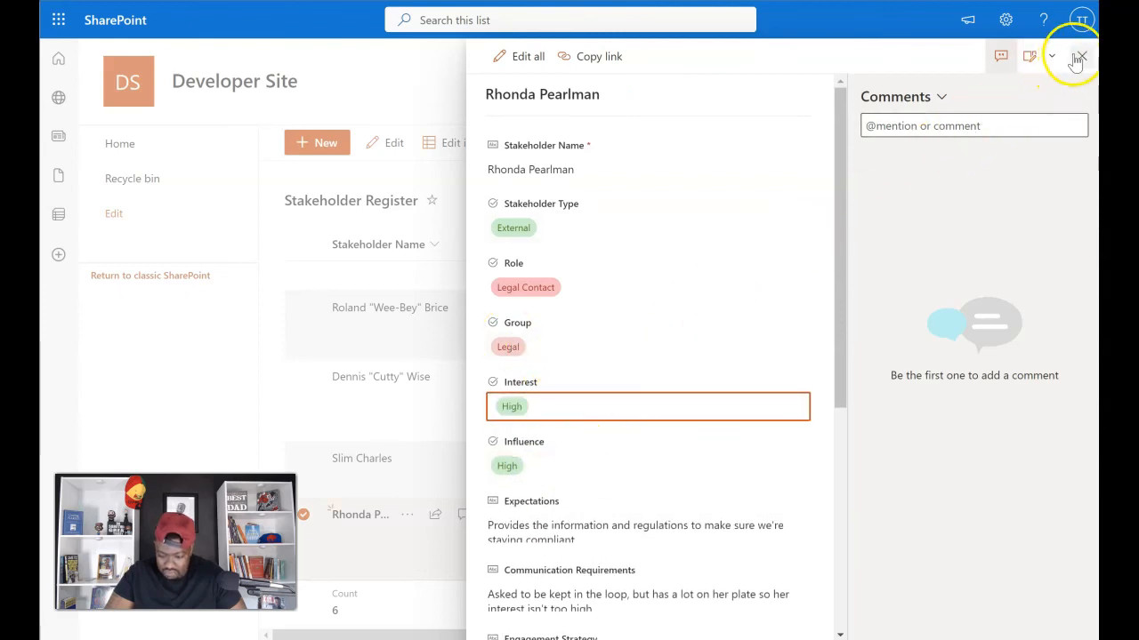
click(1080, 57)
Step: Switch to the Excel workbook and refresh the linked table to pull in the Legal Contact's changed Interest
click(884, 639)
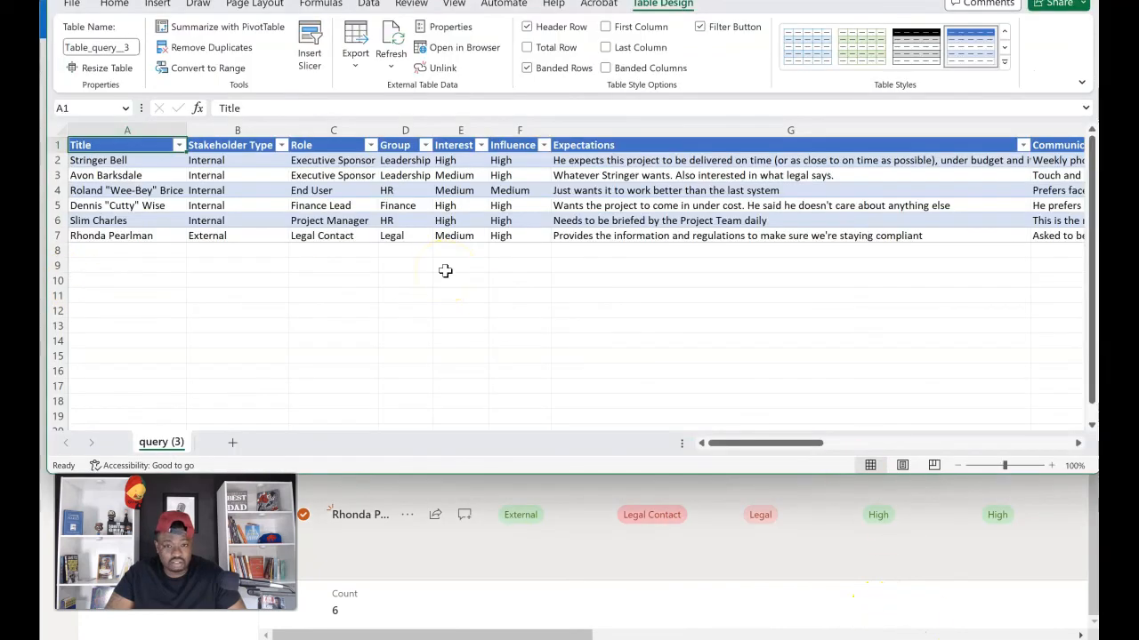
click(392, 40)
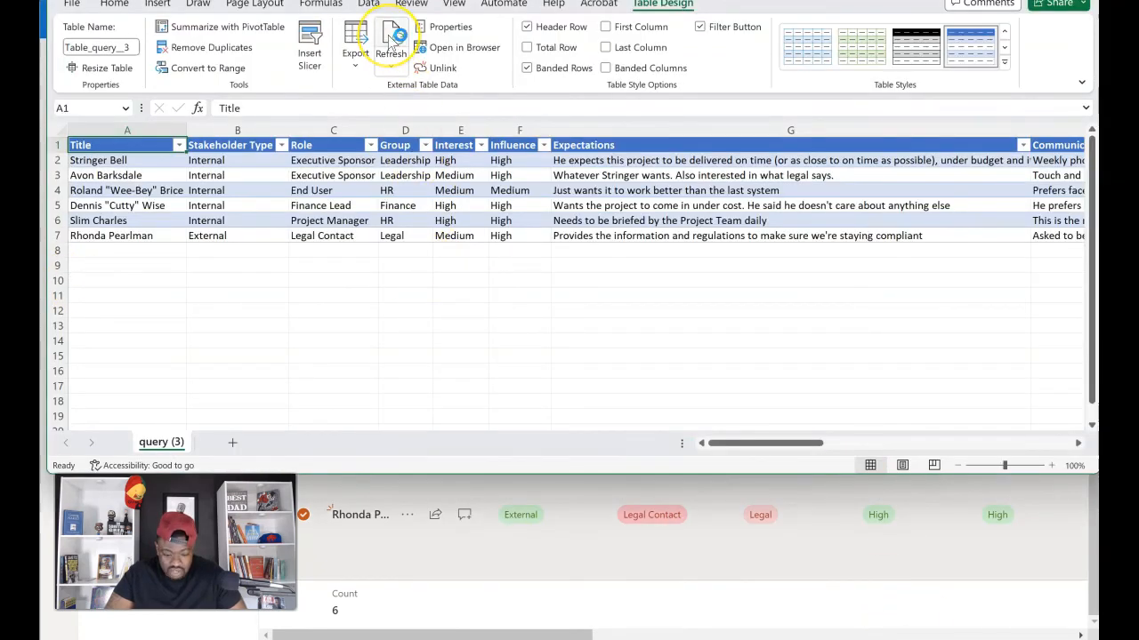
click(456, 237)
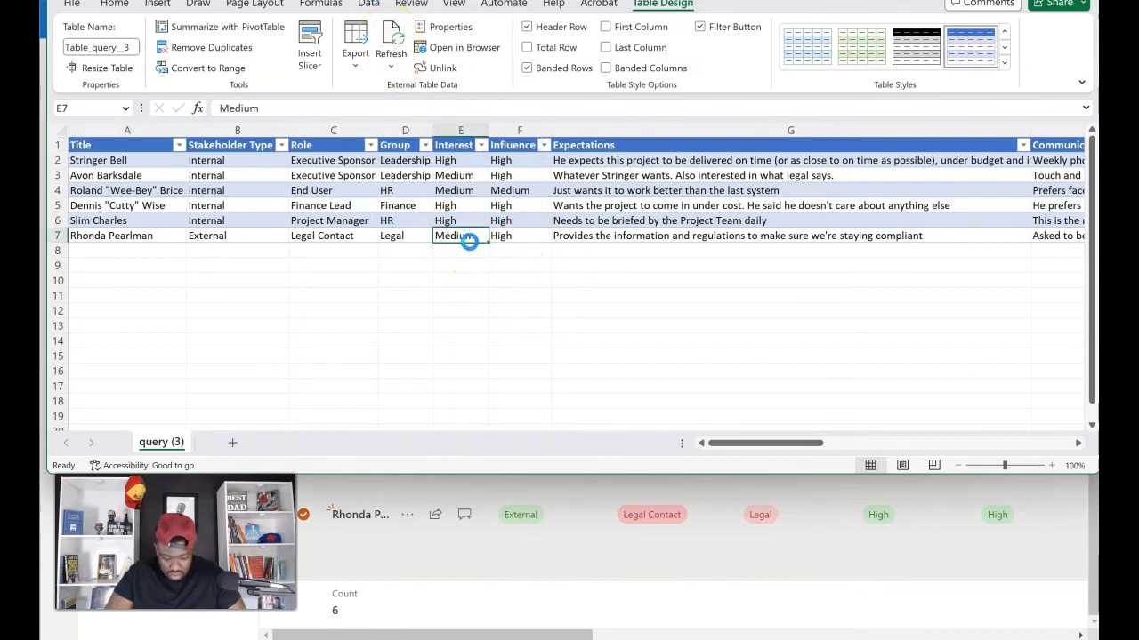
scroll(470, 248, up, 2)
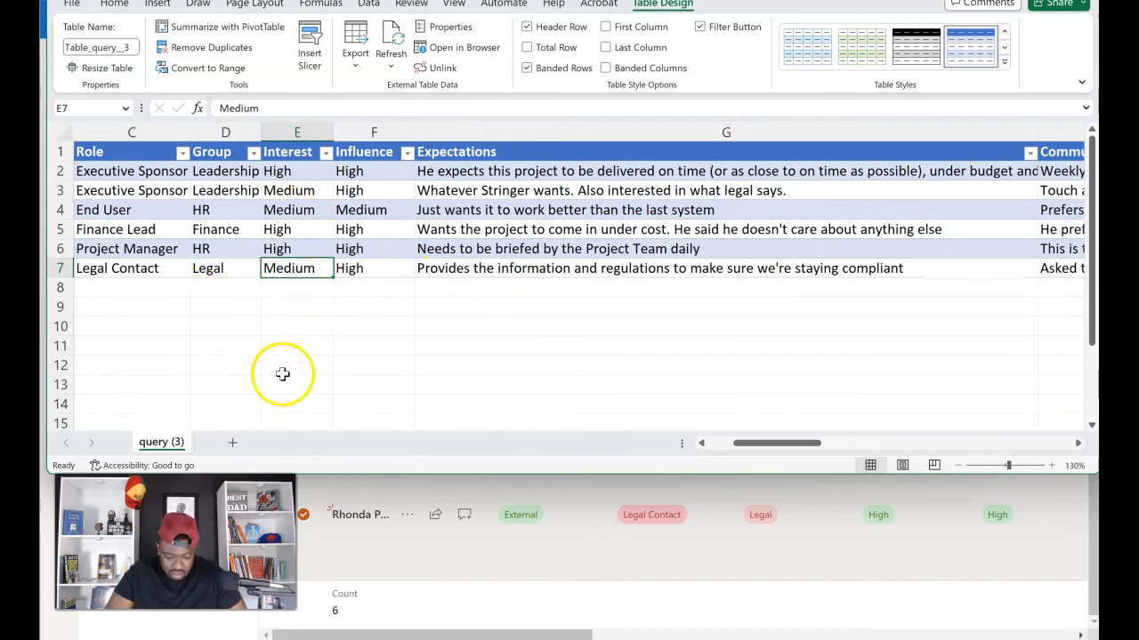
drag(754, 442, 703, 442)
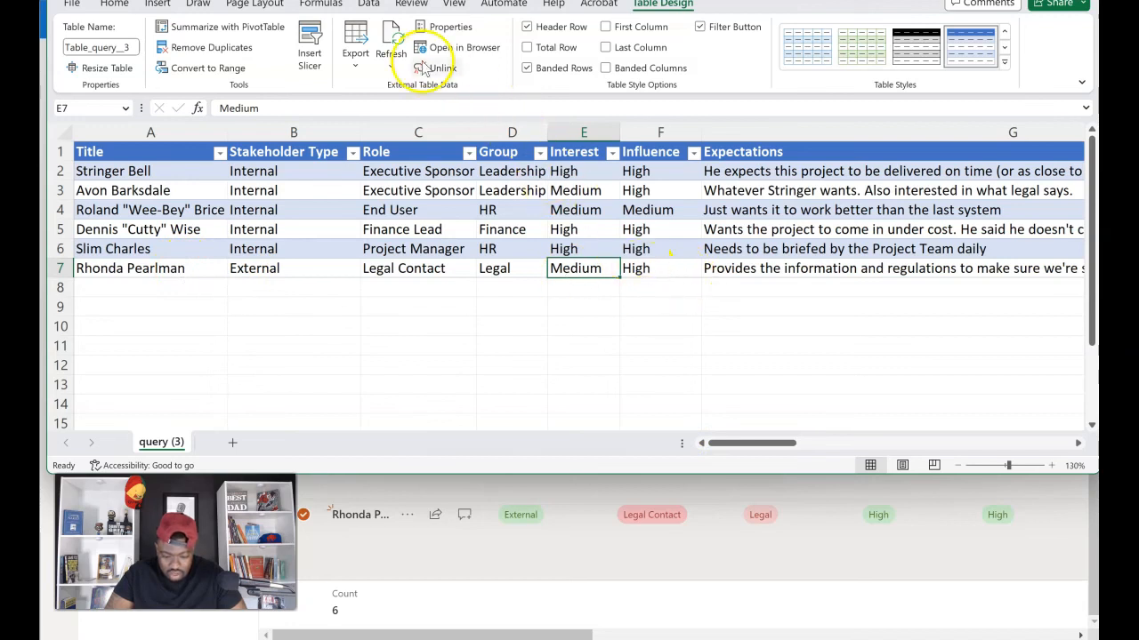
click(391, 41)
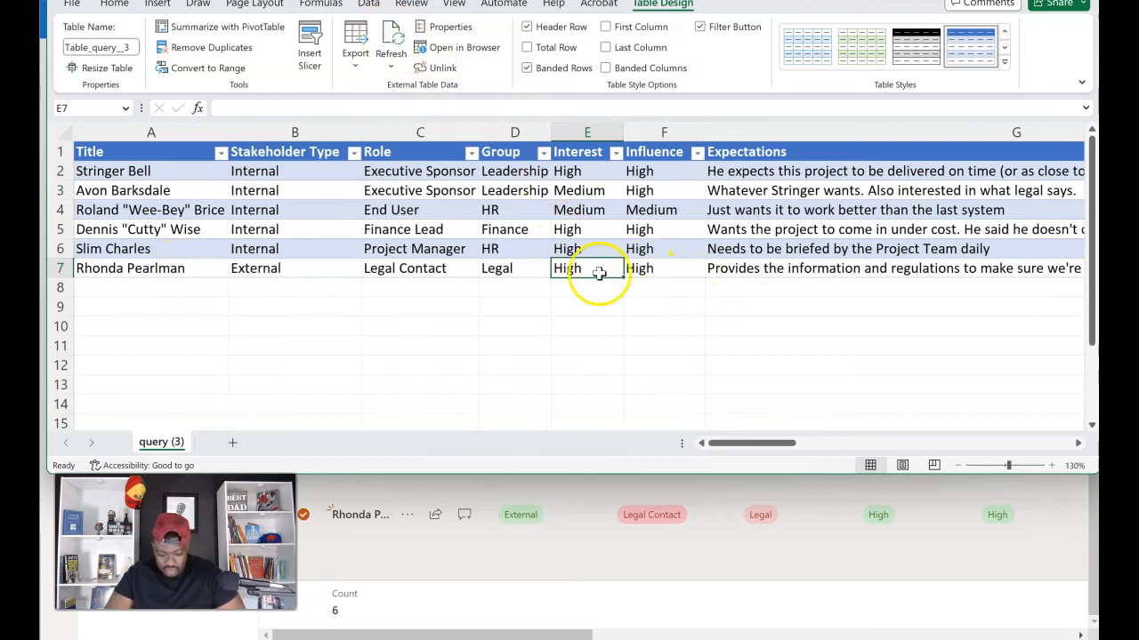